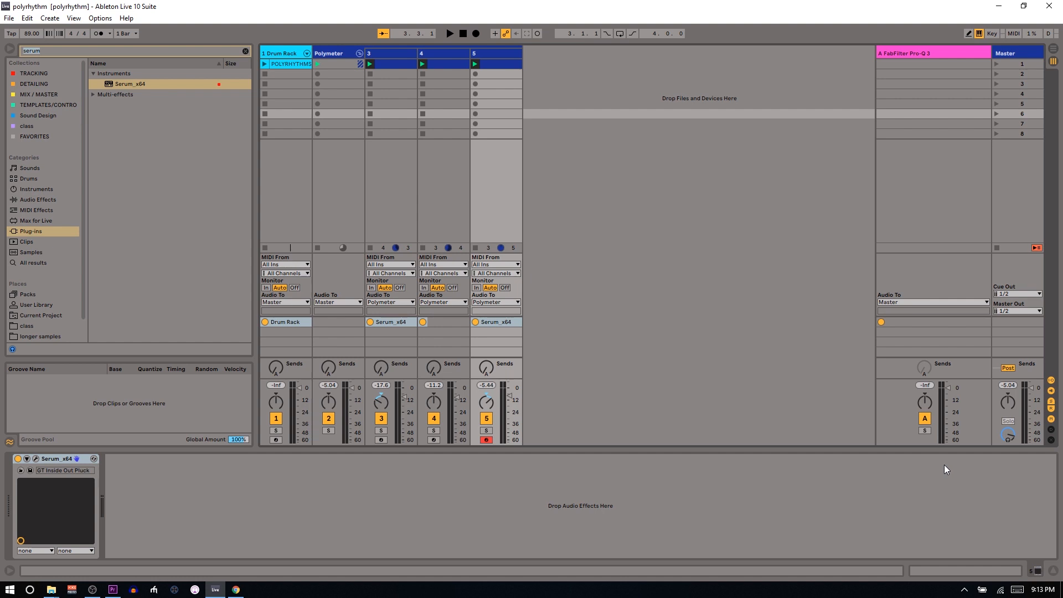
Open the Drum Rack track's POLYRHYTHMS clip in an enlarged note editor and double its notes and loop to a length of 2.0.0.
double_click(281, 65)
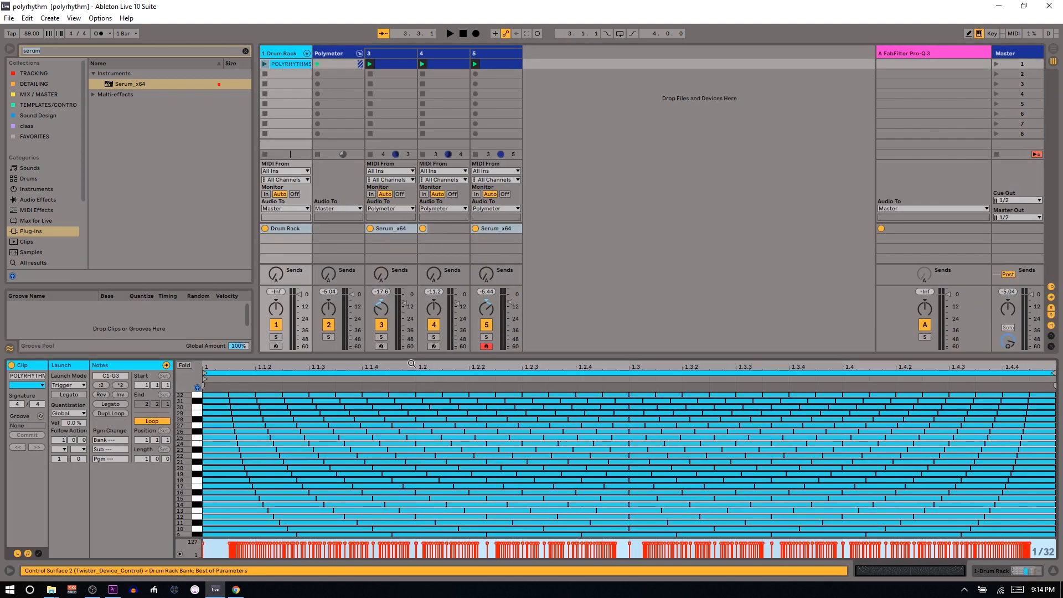
drag(411, 357, 420, 81)
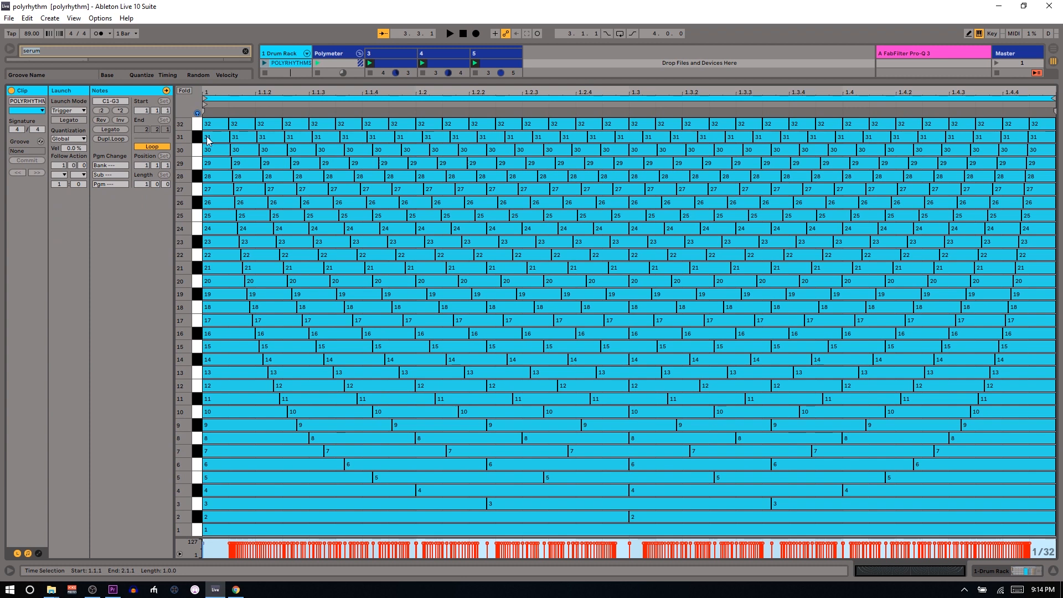
click(230, 98)
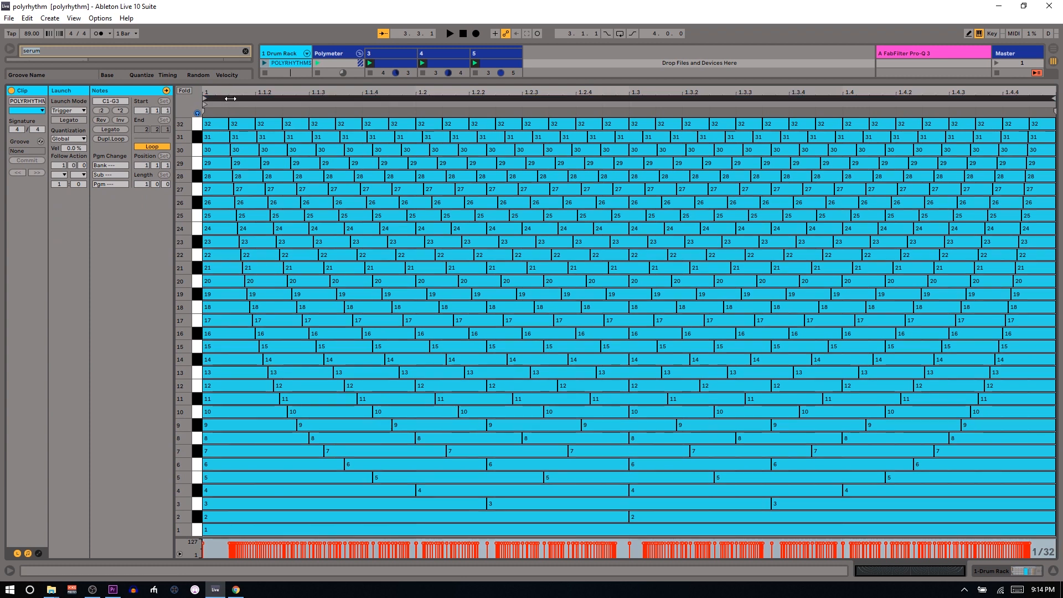
click(119, 110)
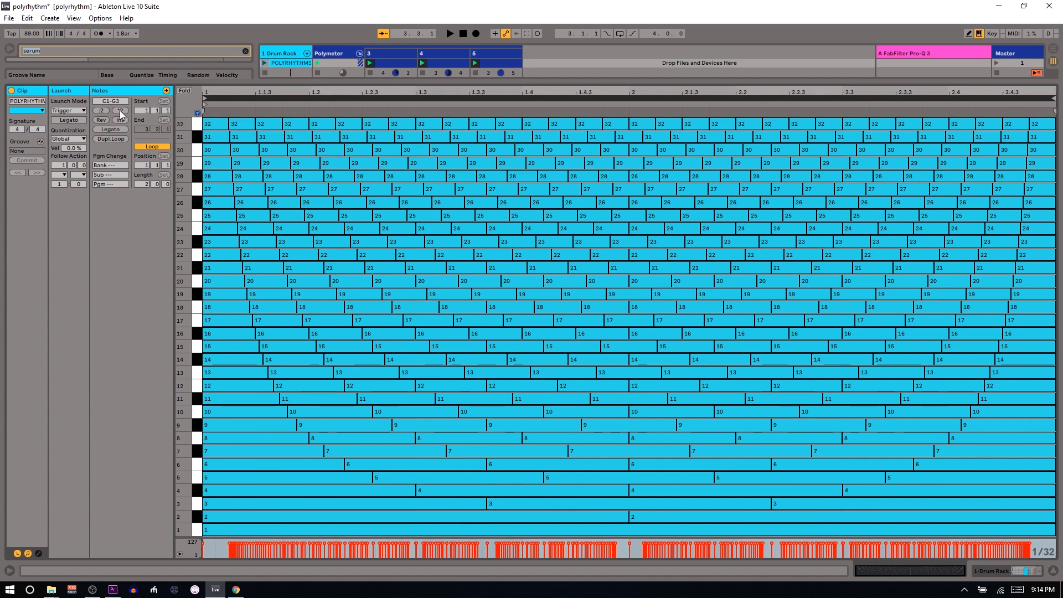
Halve the polyrhythm clip's note timing repeatedly until the loop length is 0.0.2.
click(101, 110)
click(101, 110)
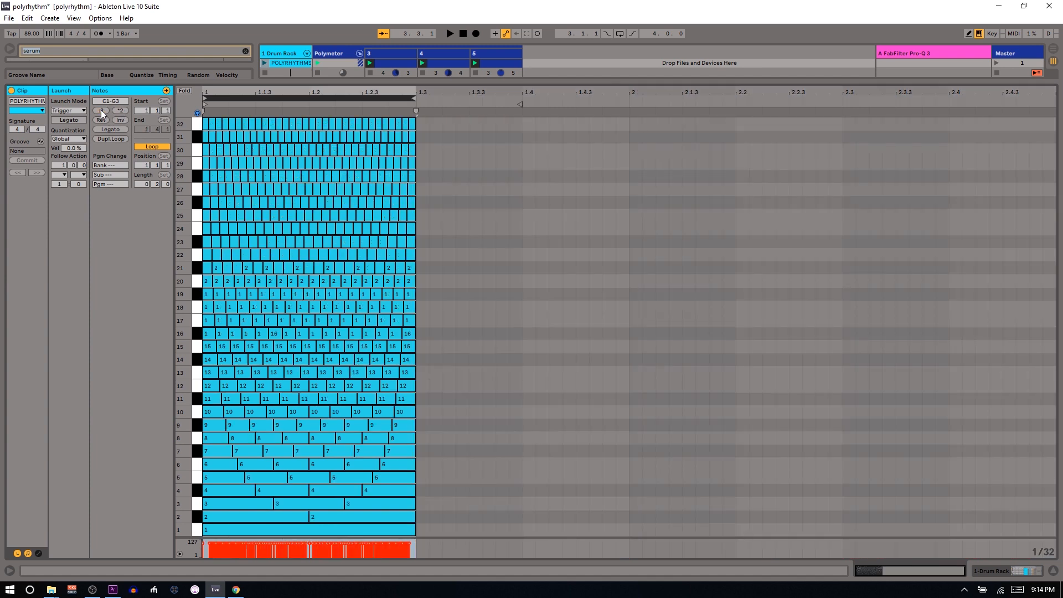
click(100, 110)
click(101, 111)
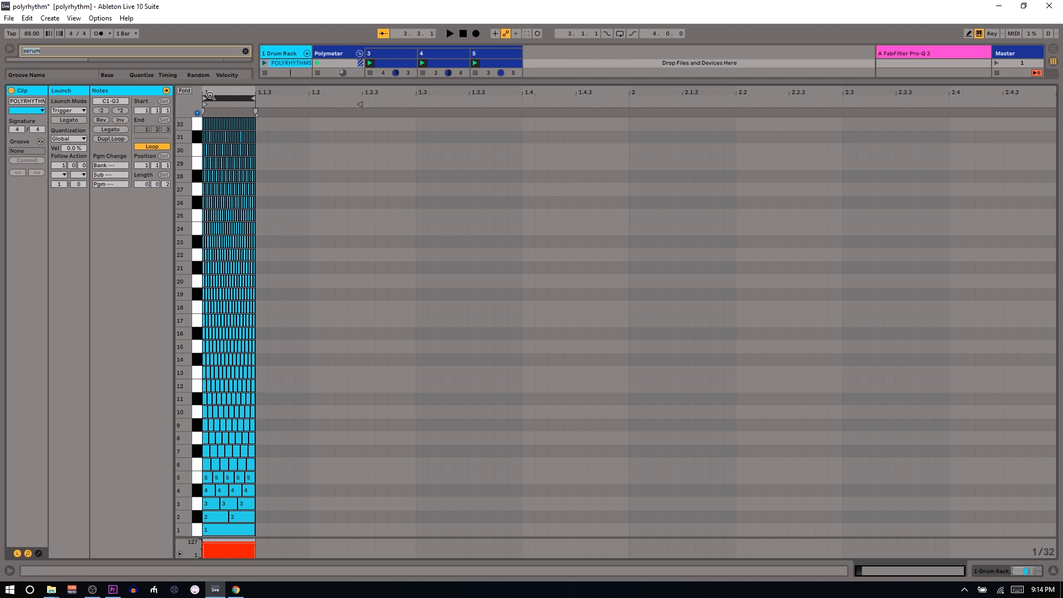
drag(211, 95, 210, 162)
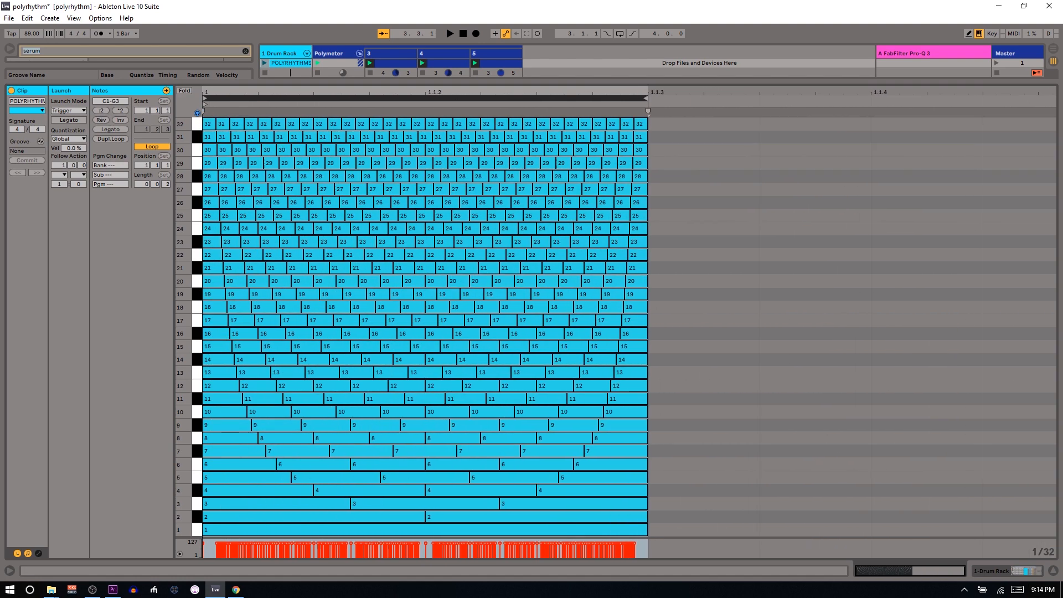
Double the polyrhythm clip's note timing twice to stretch the loop to a length of 0.2.0.
click(120, 110)
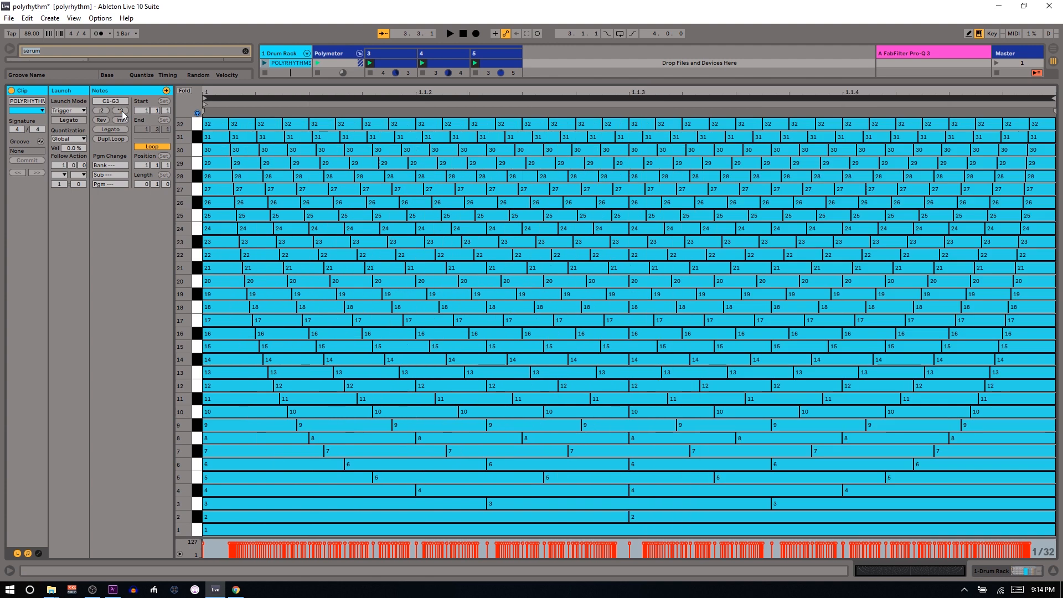
click(122, 111)
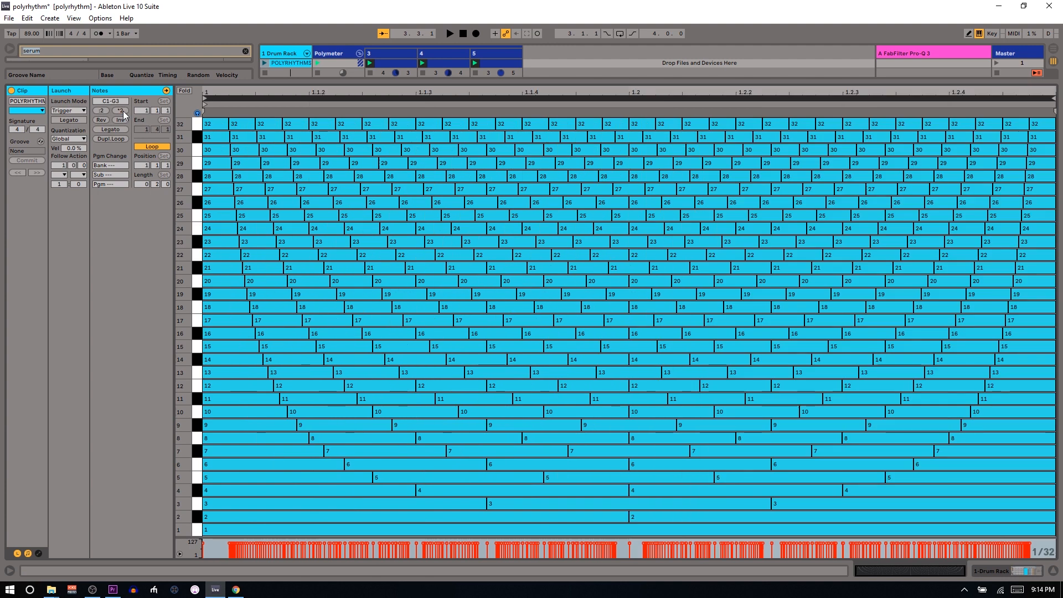
click(235, 95)
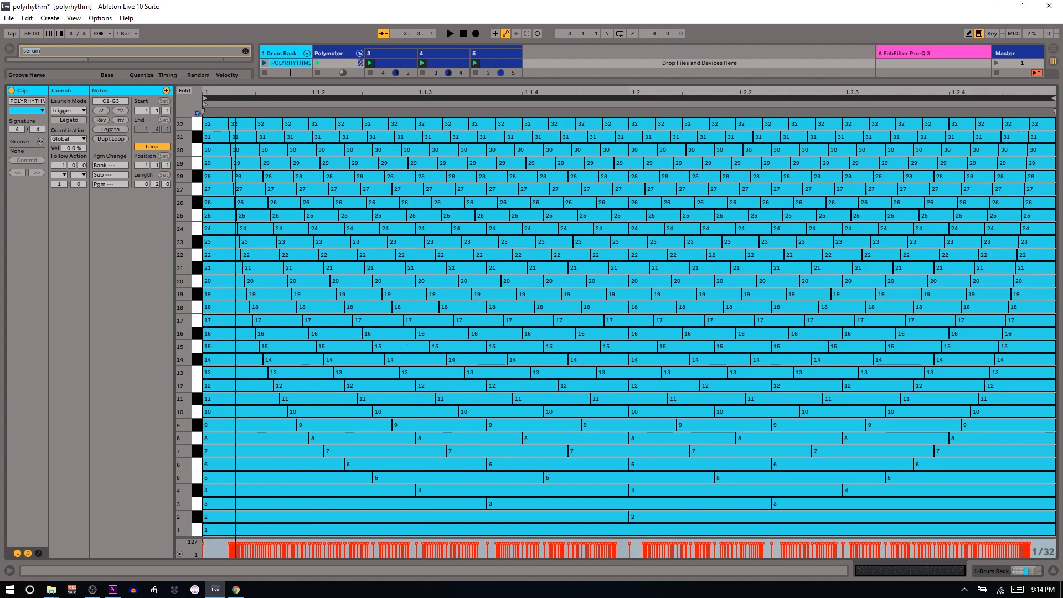
Select all the notes in row 3 of the polyrhythm clip.
drag(358, 93, 413, 286)
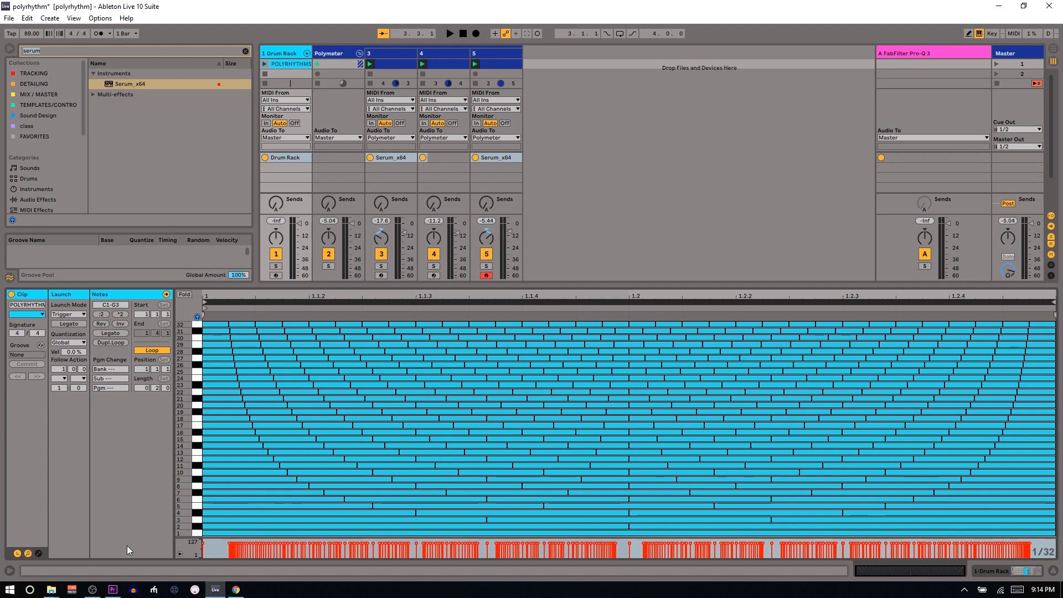
click(197, 519)
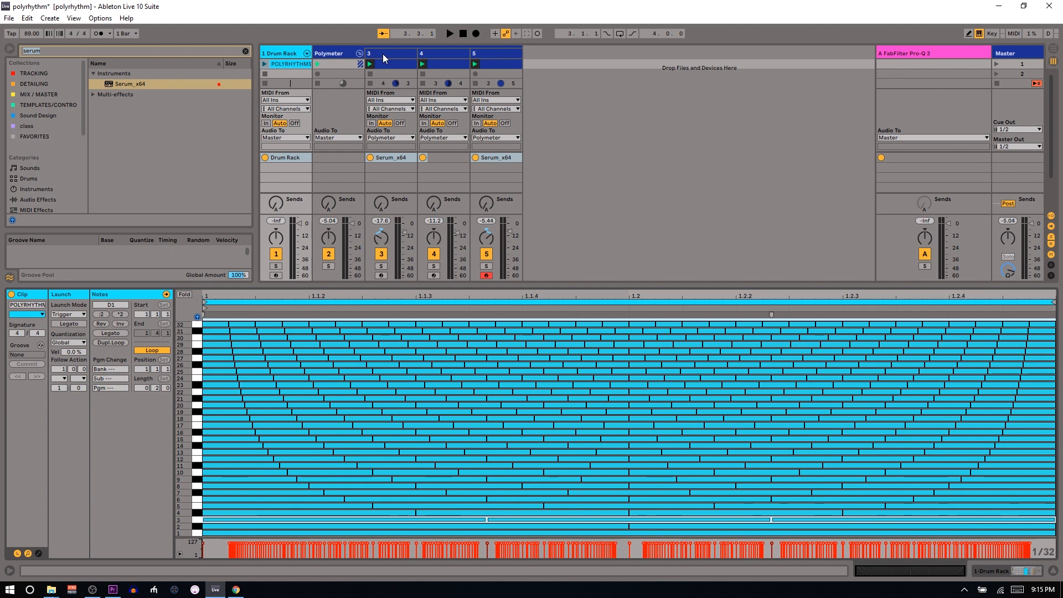
Solo track 4 in the Polymeter group, play it back and show its clip's notes.
click(435, 266)
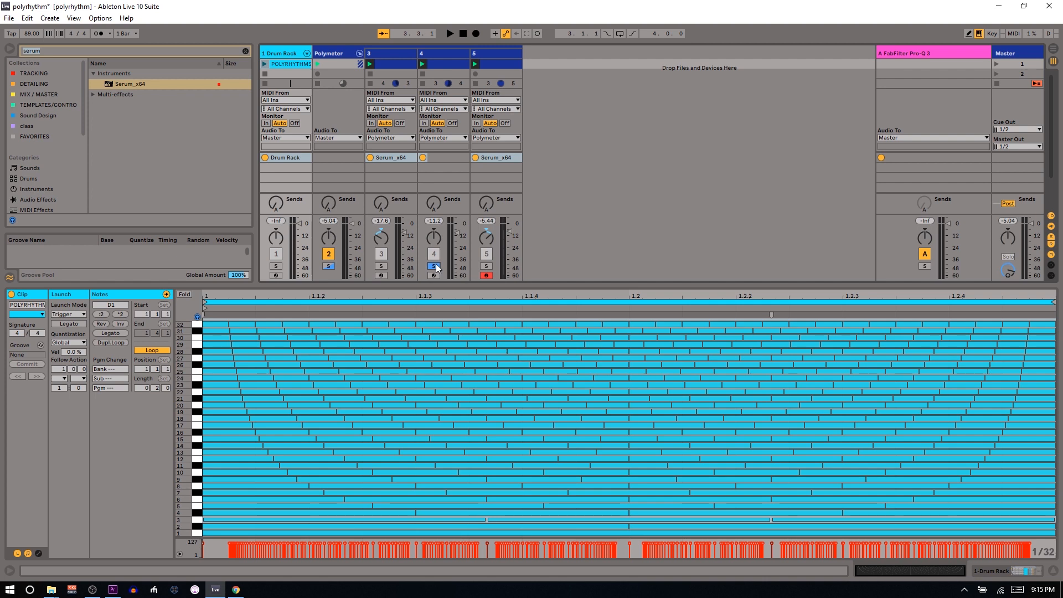
key(space)
click(435, 64)
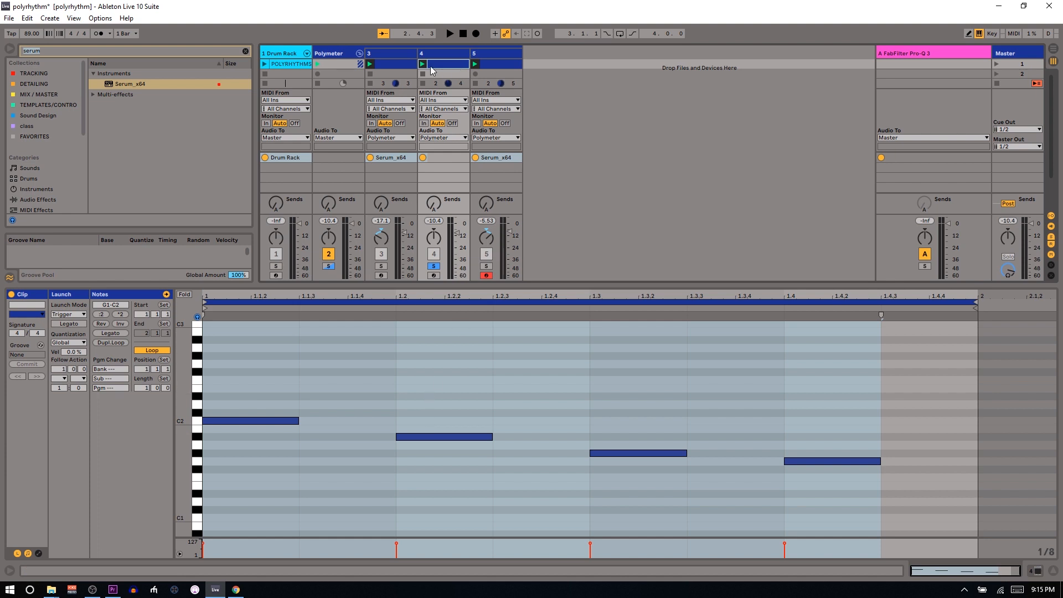
Show track 3's clip, solo track 3 alongside track 4 and play the two together.
click(408, 64)
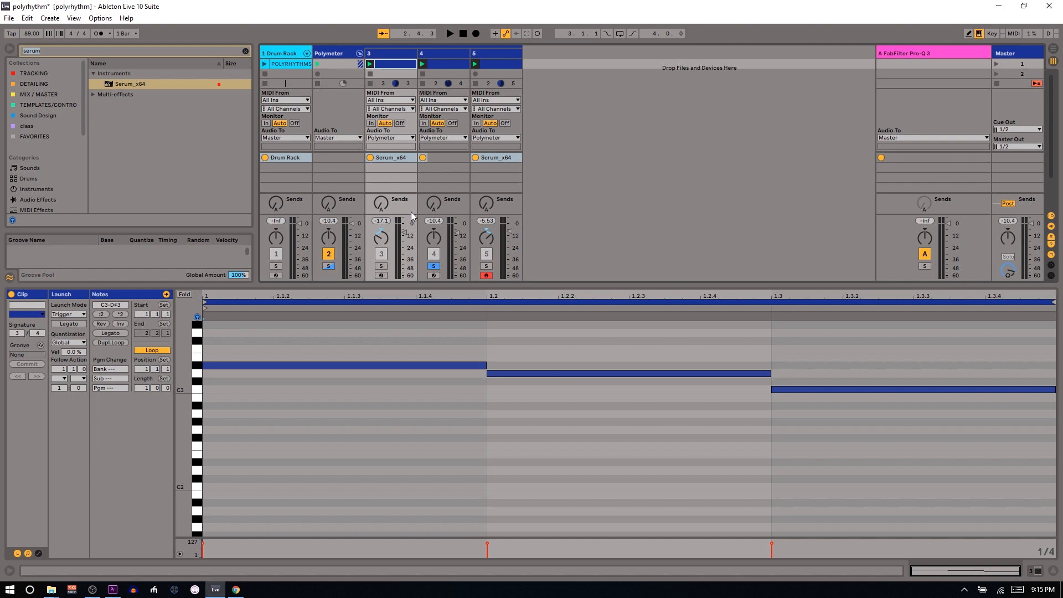
click(381, 268)
key(space)
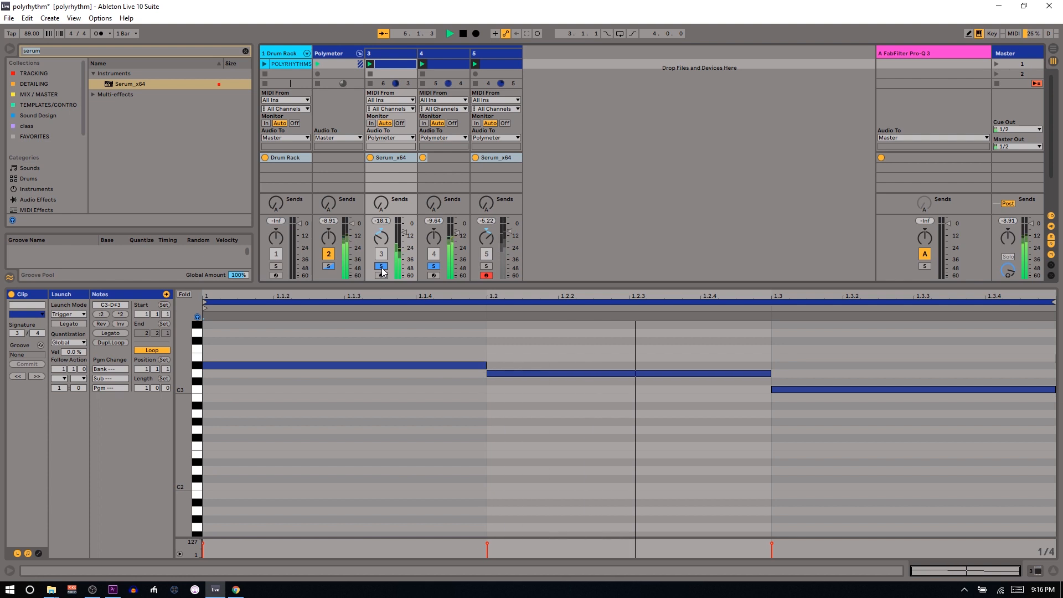
key(space)
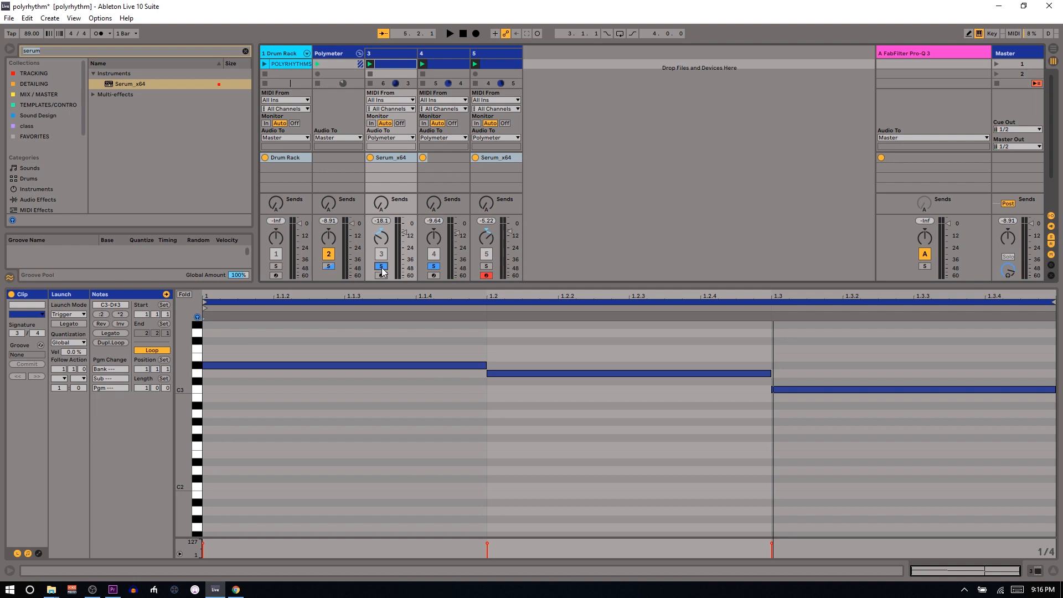
Solo track 5 instead of track 3, show track 5's clip and play it together with track 4.
click(407, 56)
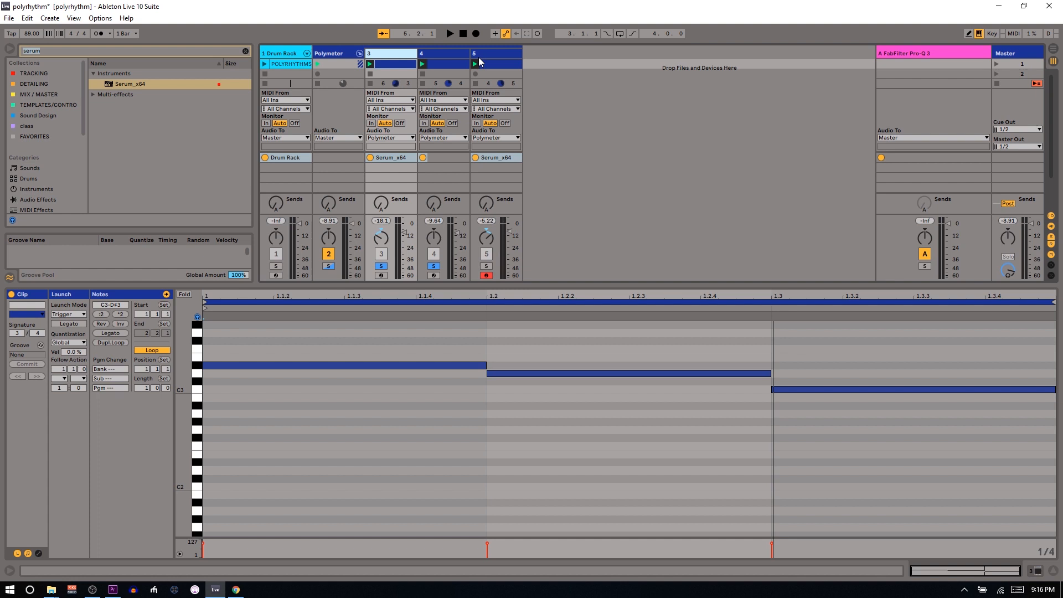
click(453, 49)
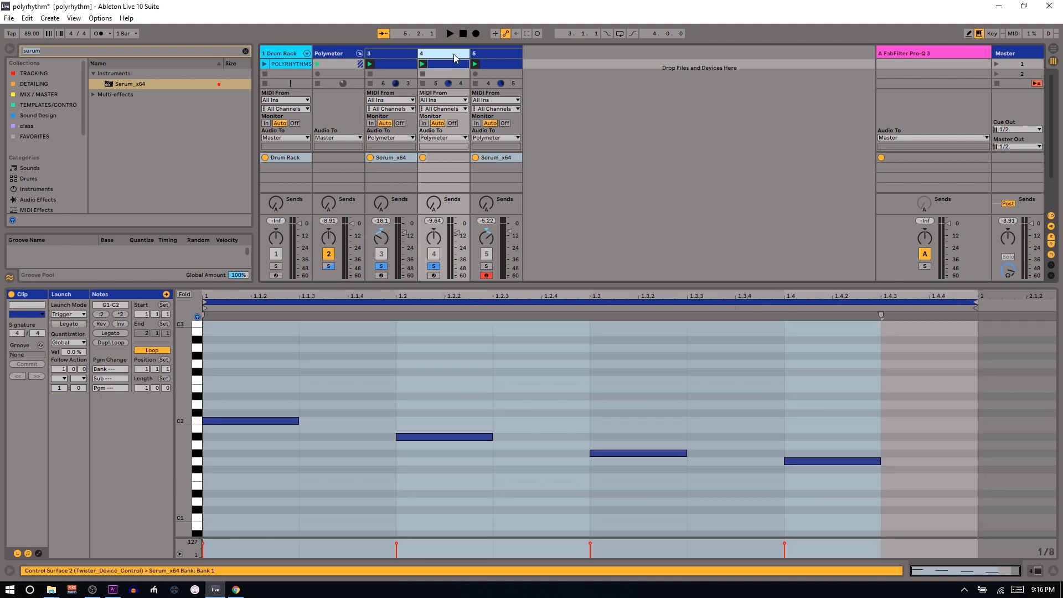
click(381, 266)
click(486, 266)
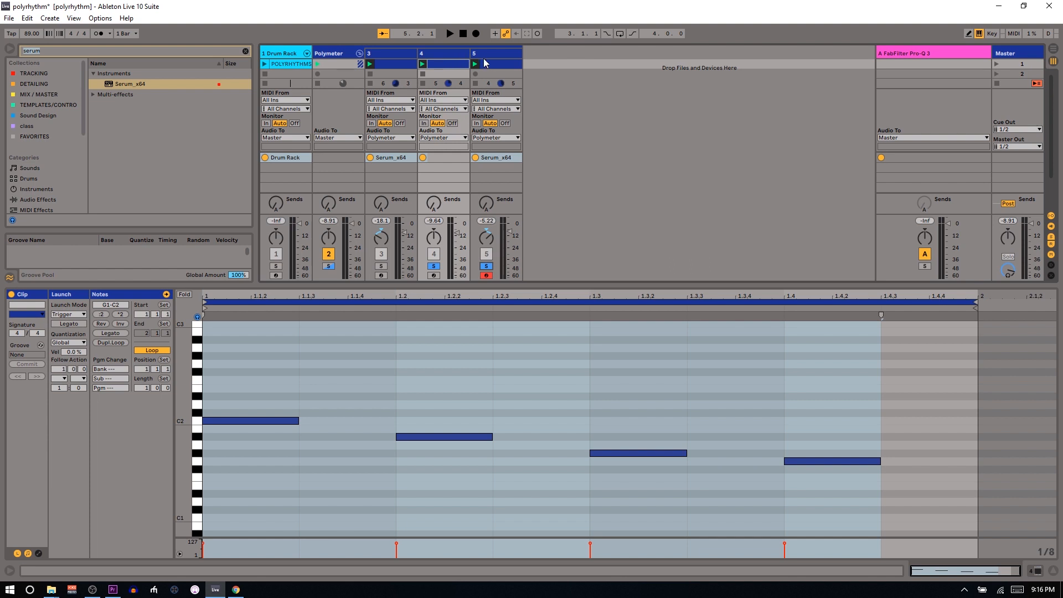
click(487, 63)
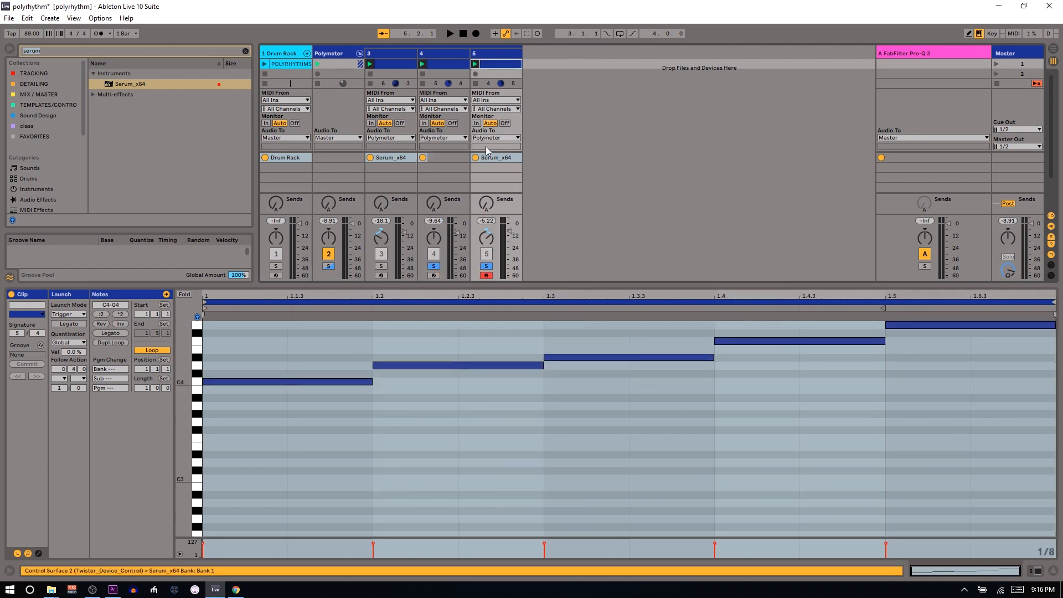
key(space)
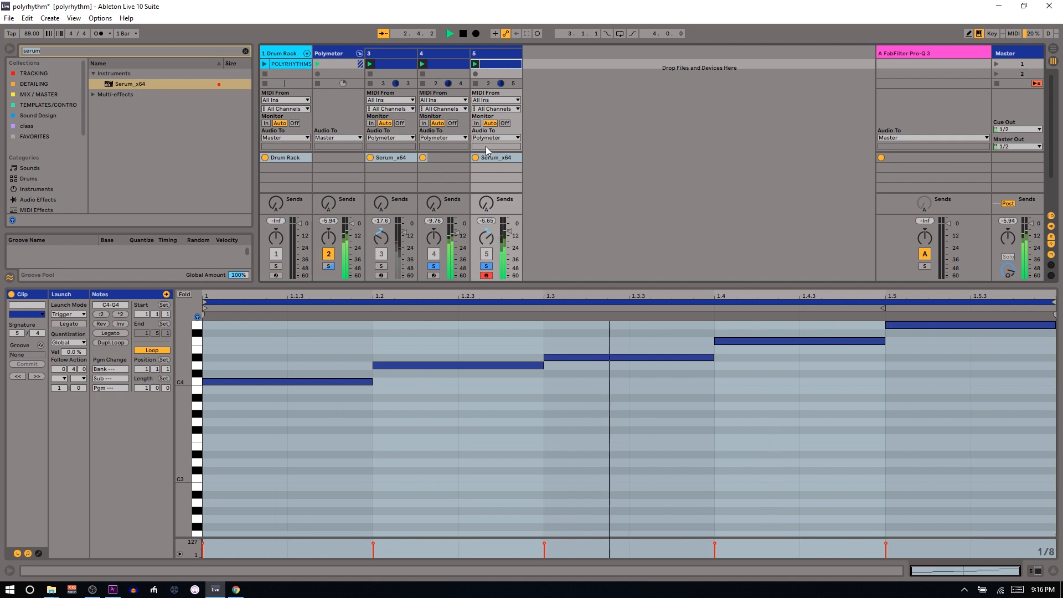
key(space)
Add track 3 to the soloed tracks 4 and 5 and play all three patterns together.
click(381, 267)
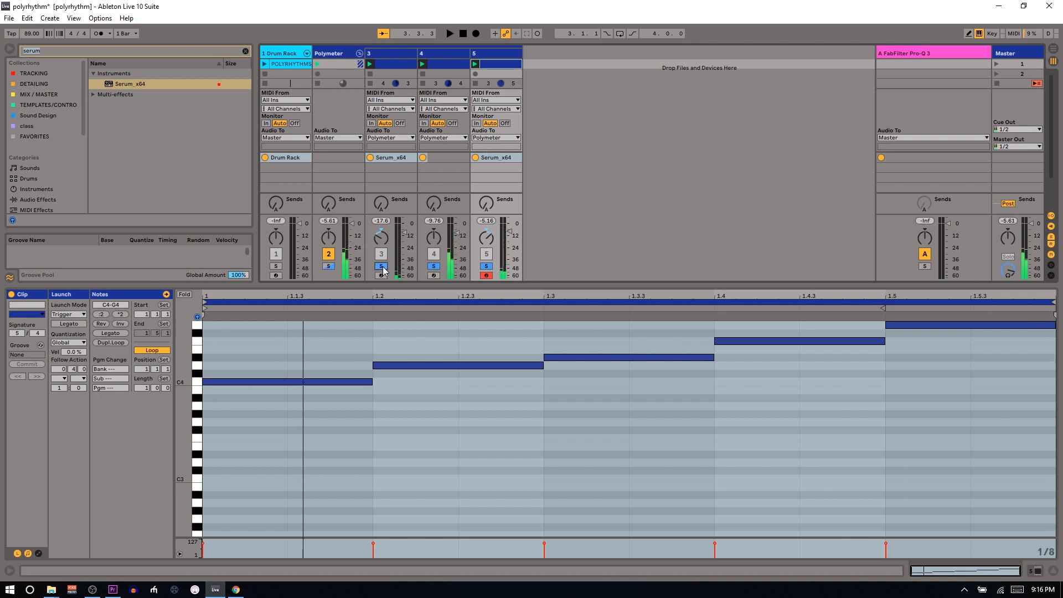
key(space)
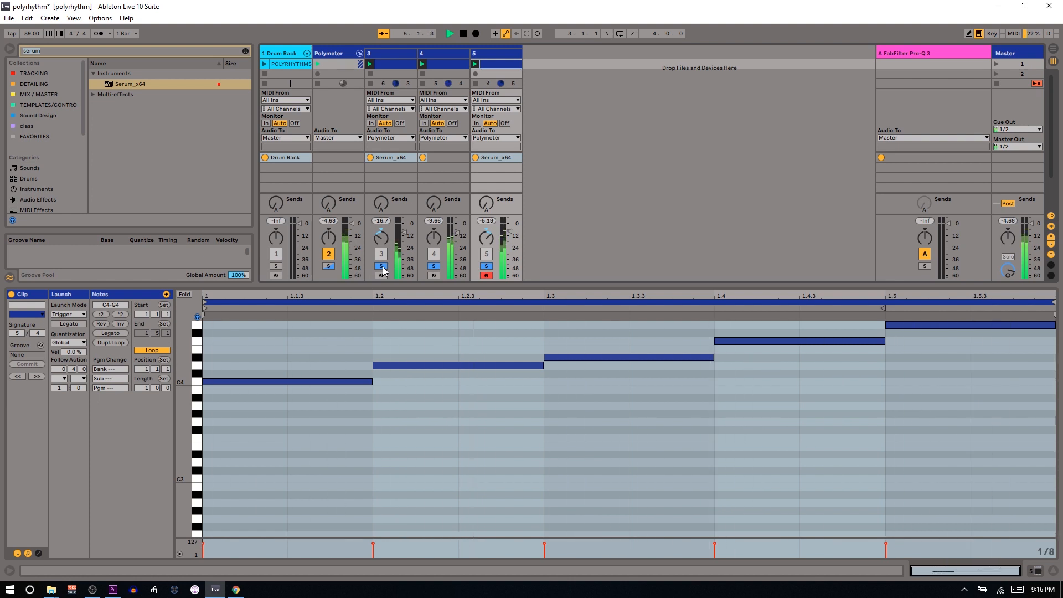
key(space)
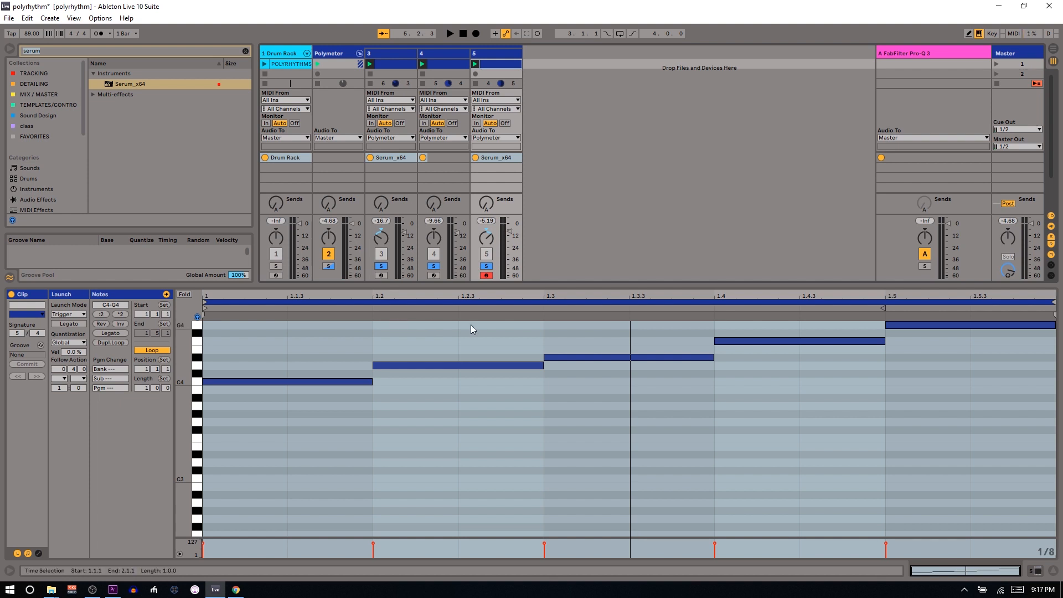
Split the D4 and F4 notes in track 5's clip into two eighth notes each and start playback.
drag(543, 366, 458, 365)
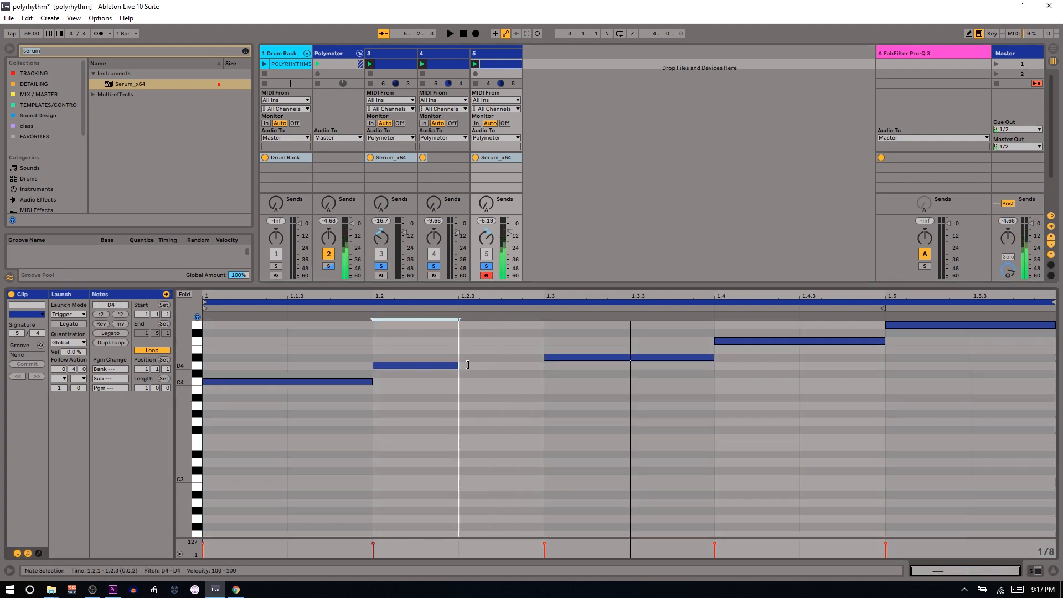
double_click(506, 366)
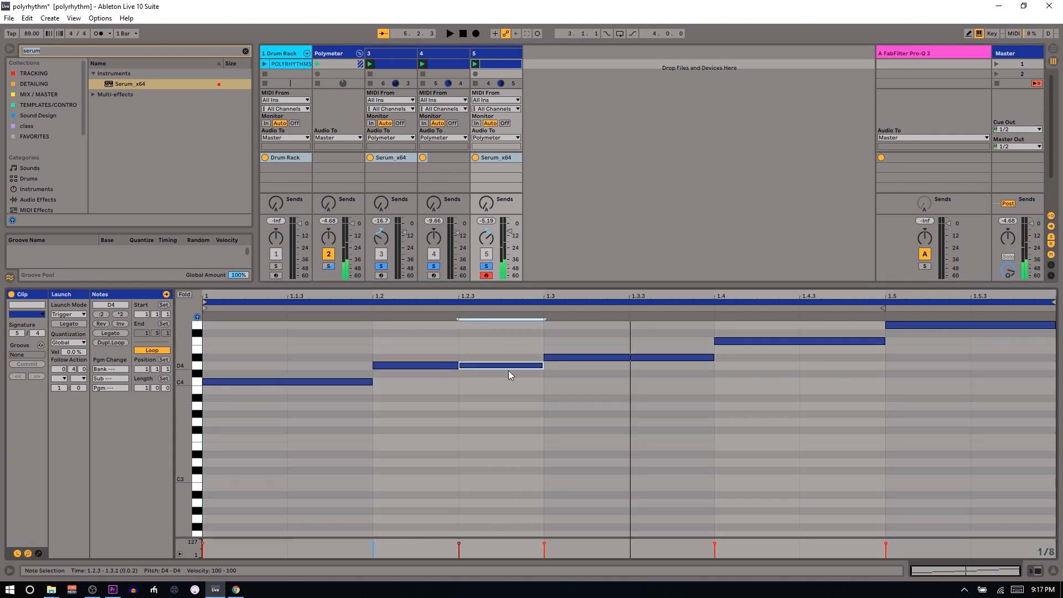
click(888, 343)
drag(884, 341, 800, 343)
key(ctrl+d)
key(space)
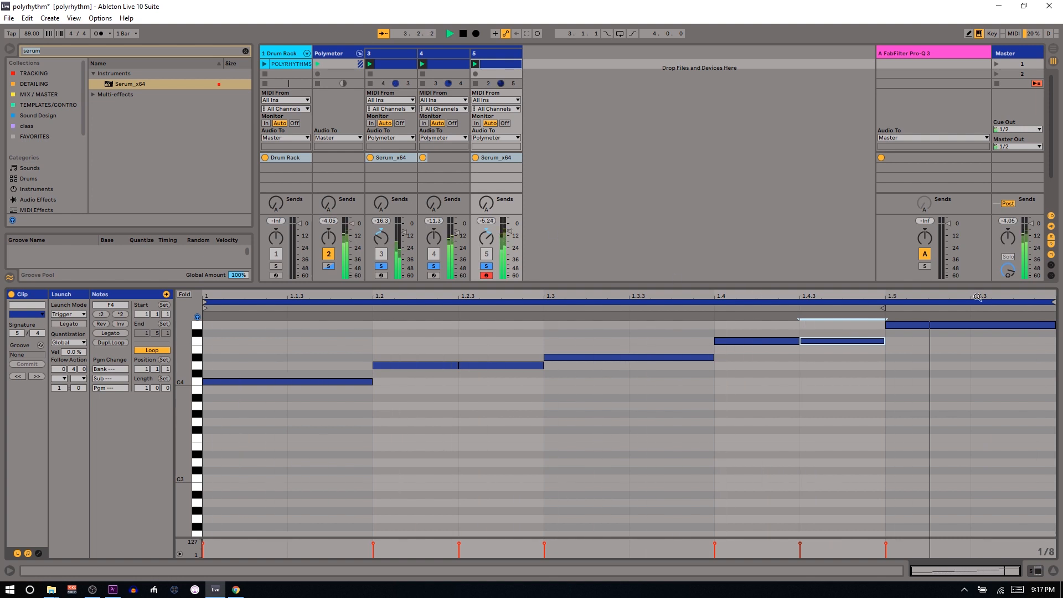
Divide the G4 note at 1.5 in track 5's clip into an eighth note and two sixteenth notes while it plays.
drag(1051, 325, 969, 332)
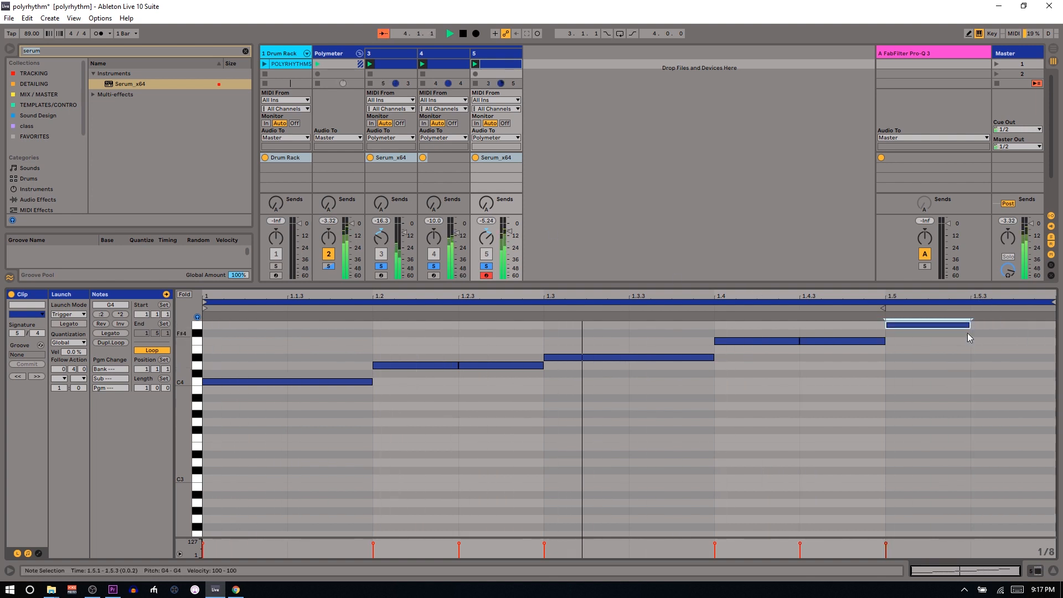
key(ctrl+d)
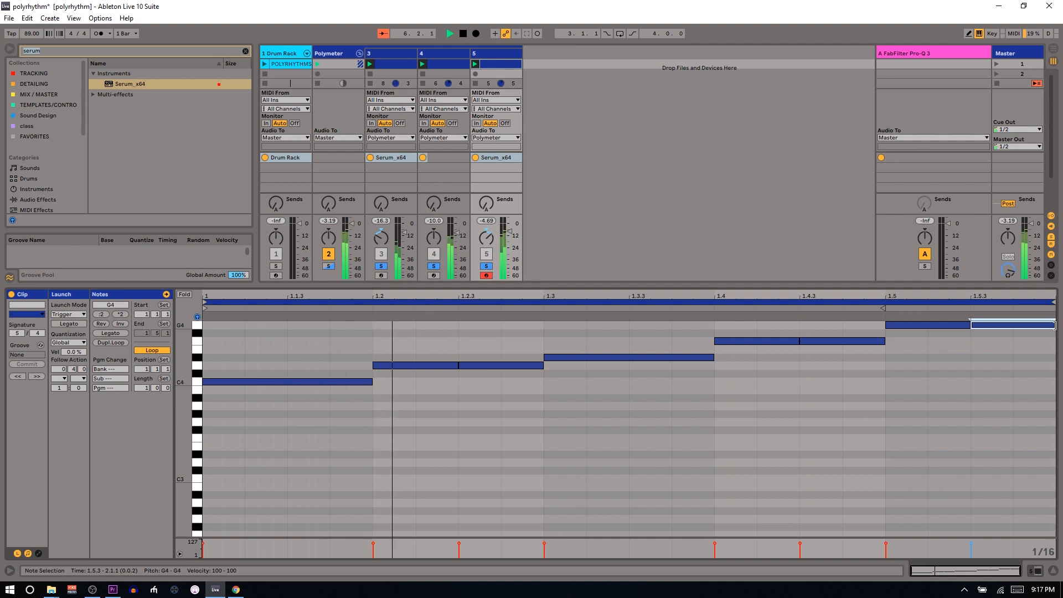
drag(1055, 329, 1013, 328)
key(ctrl+d)
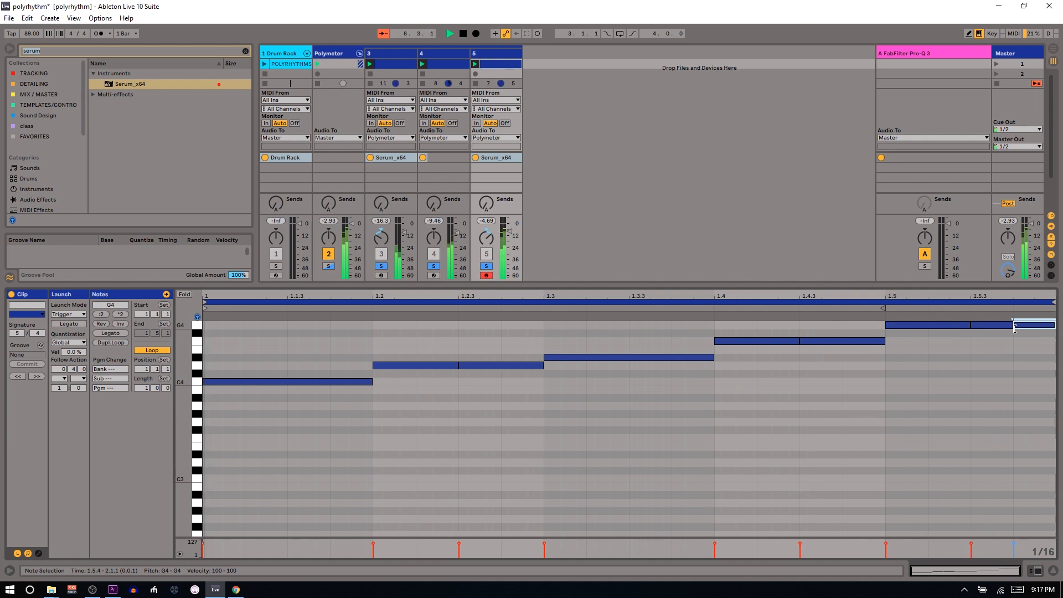
key(space)
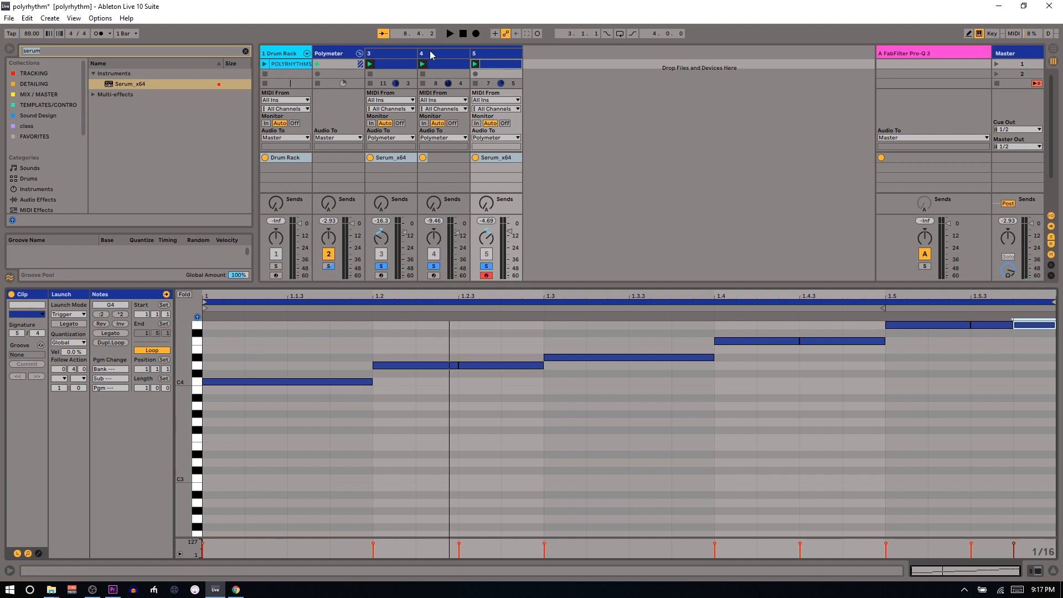
Collapse the Polymeter group track and turn off its solo.
click(360, 54)
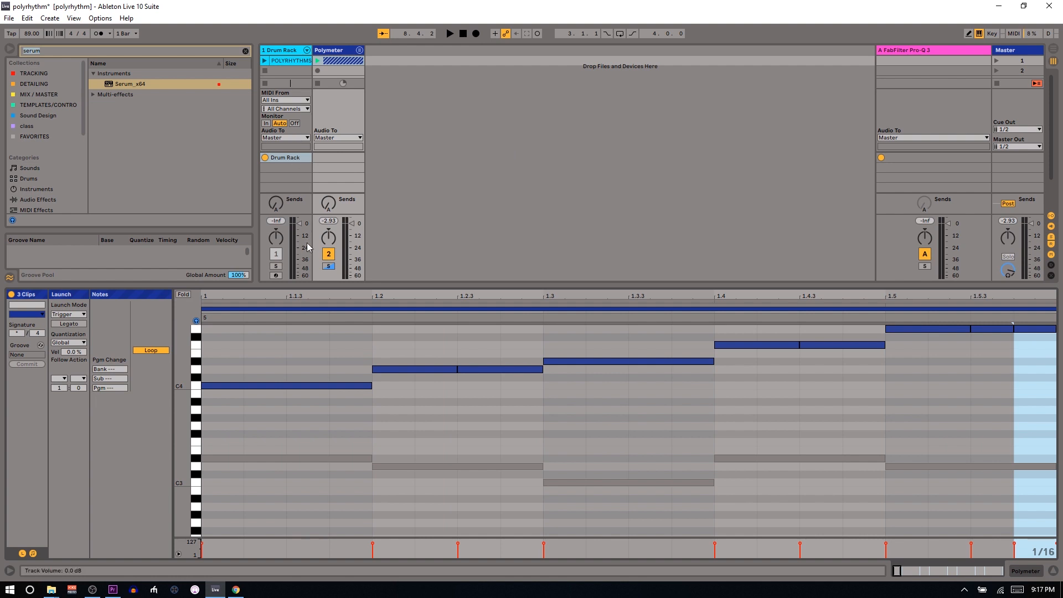
drag(307, 288, 304, 364)
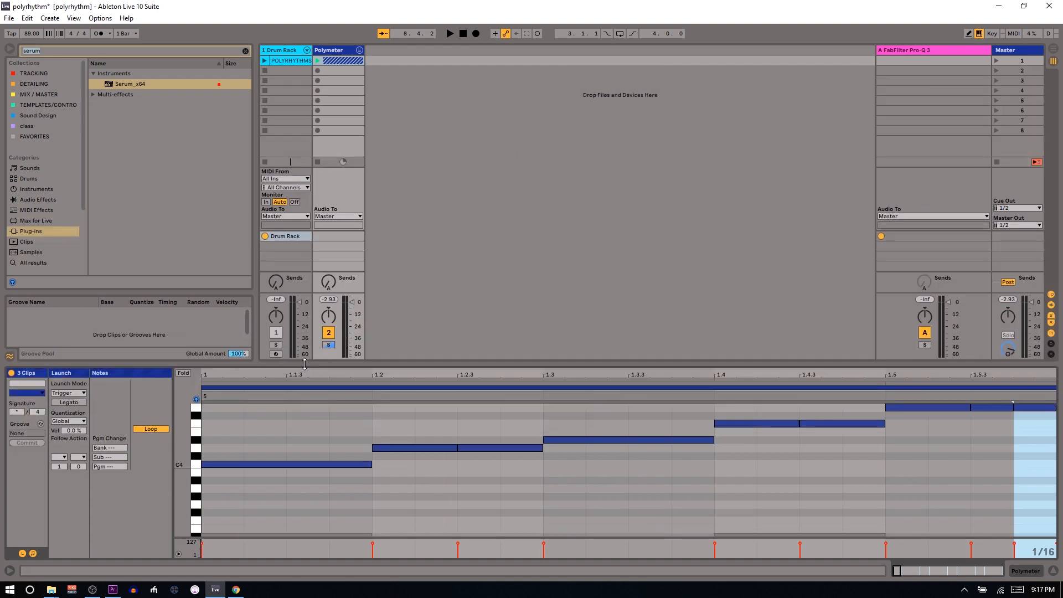
click(326, 348)
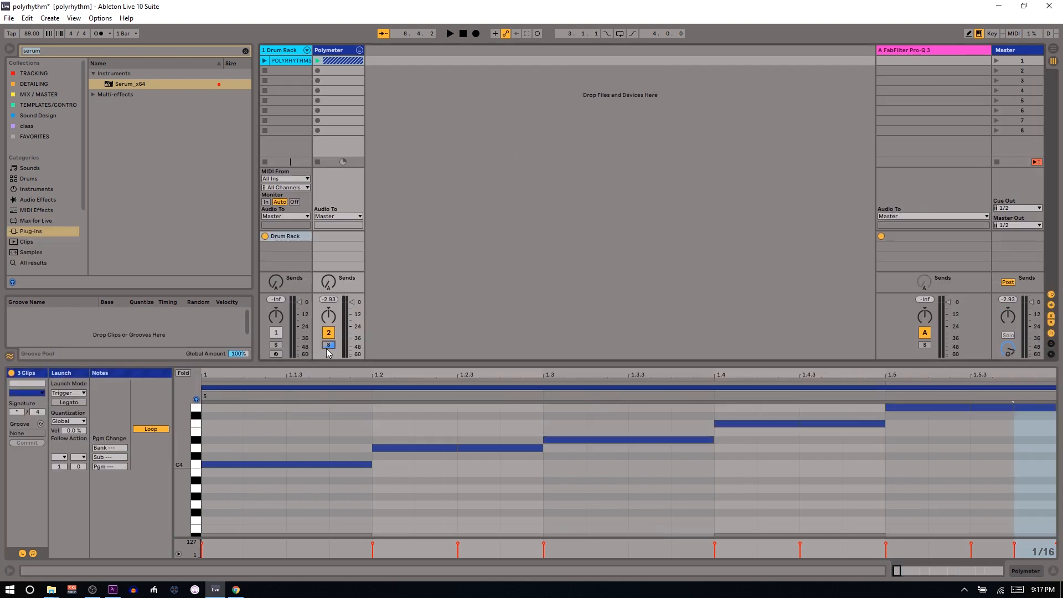
Turn off the Polymeter group's solo, open the POLYRHYTHMS clip and enlarge the note editor to show all 32 rows.
click(327, 345)
click(295, 62)
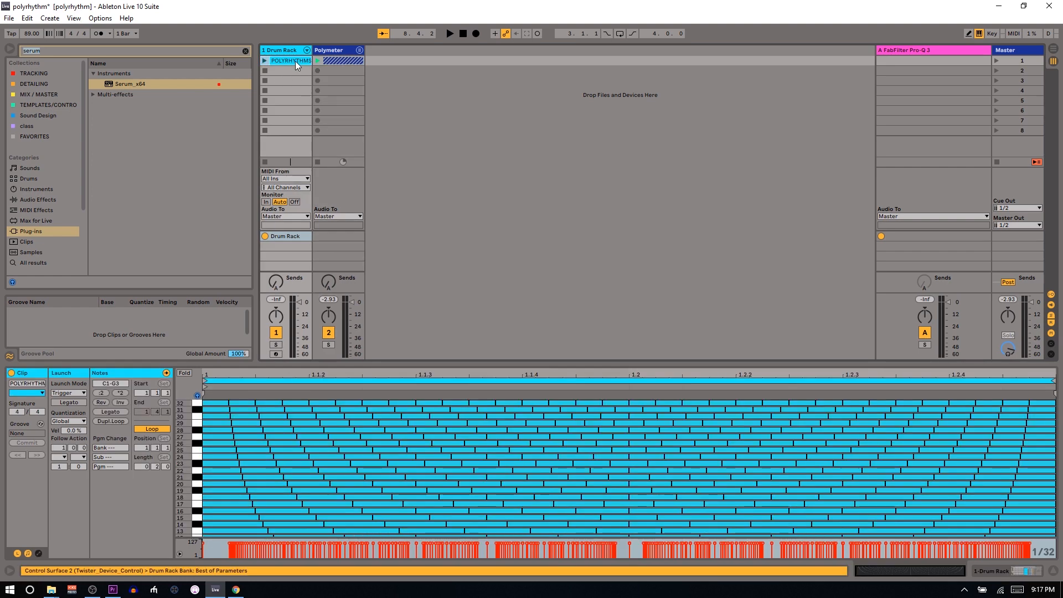
drag(298, 363, 275, 178)
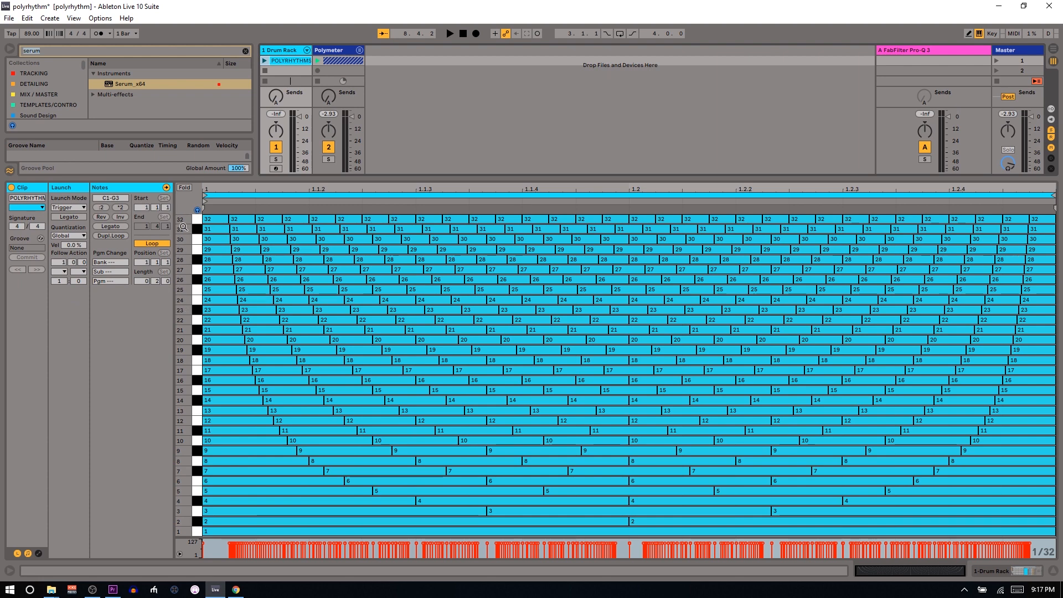
Show track 1's Drum Rack devices, clear the browser search and expand the !128s folder in the User Library.
click(296, 51)
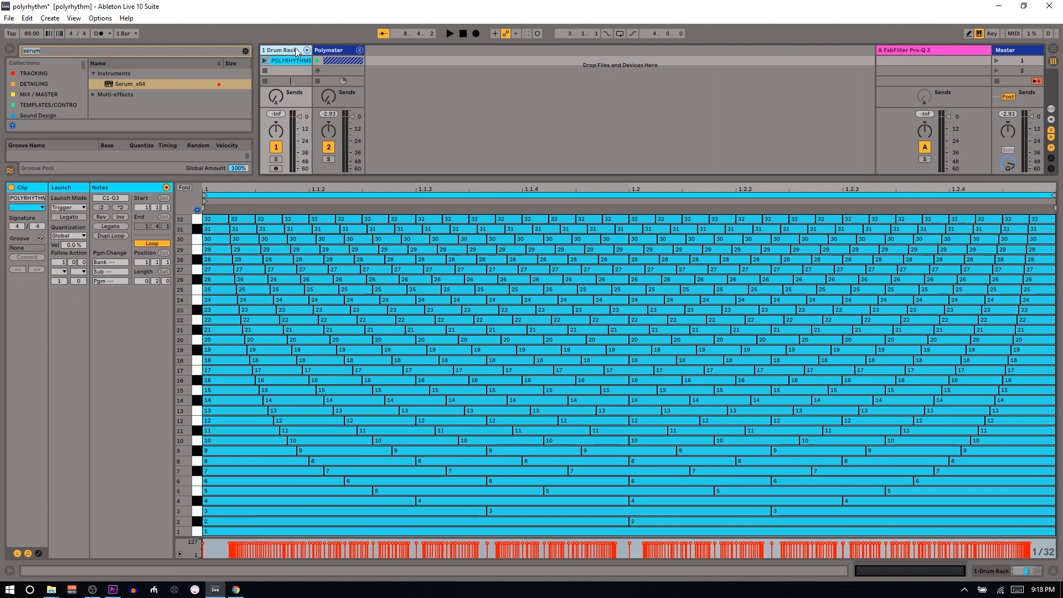
double_click(297, 51)
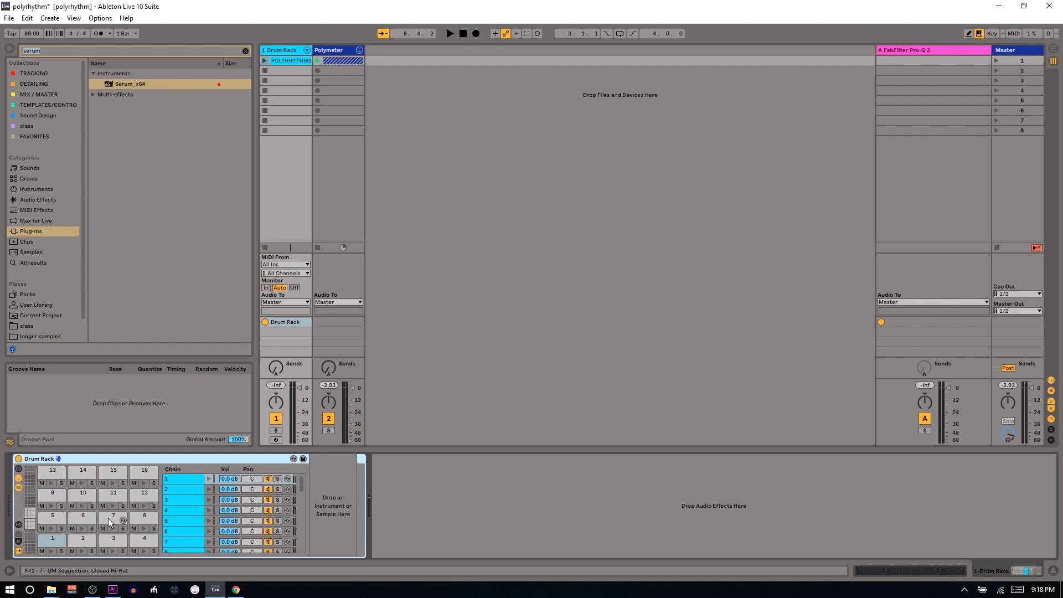
click(243, 50)
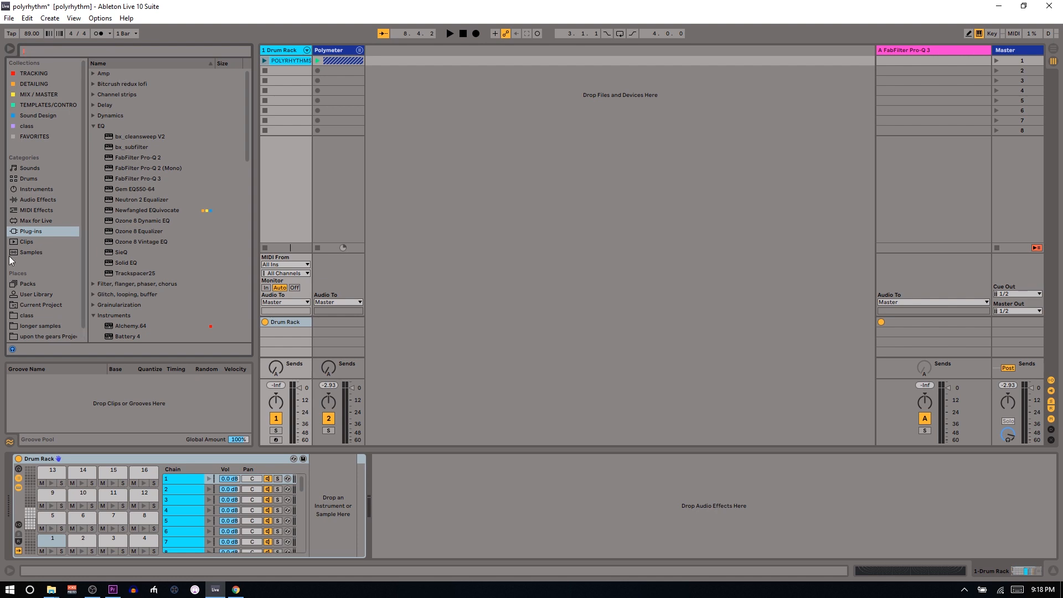
click(30, 294)
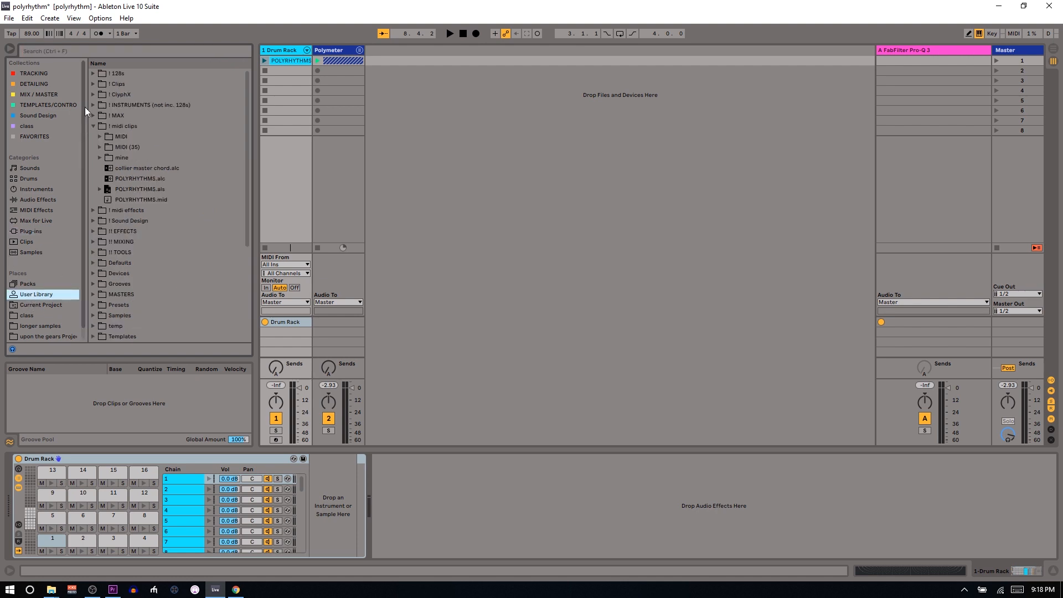
click(98, 72)
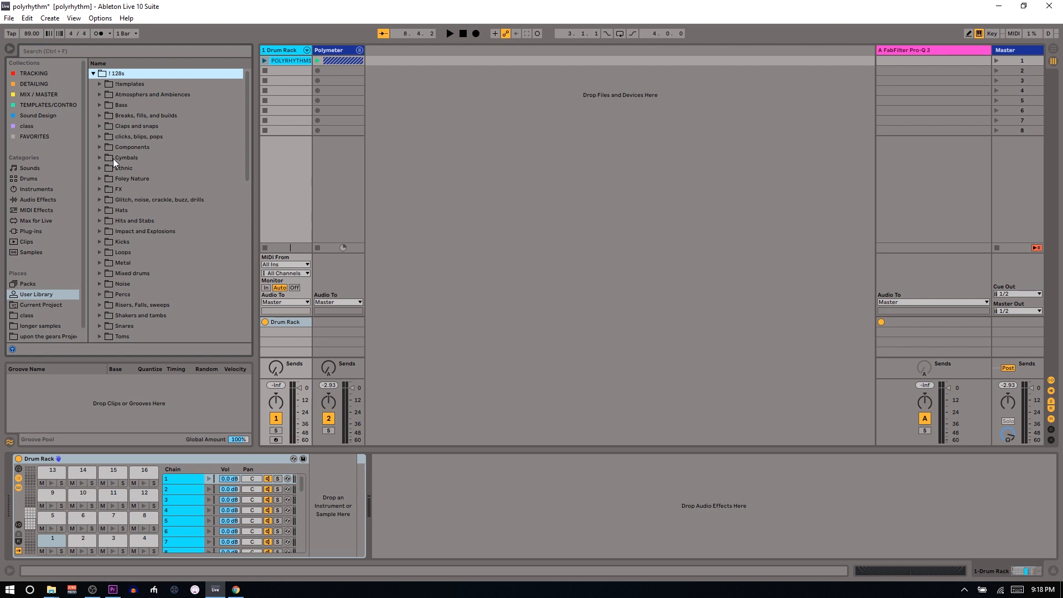
Load HATS leviathan black octopus.adg from the Hats folder onto pad 7 of the Drum Rack.
scroll(113, 158, down, 1)
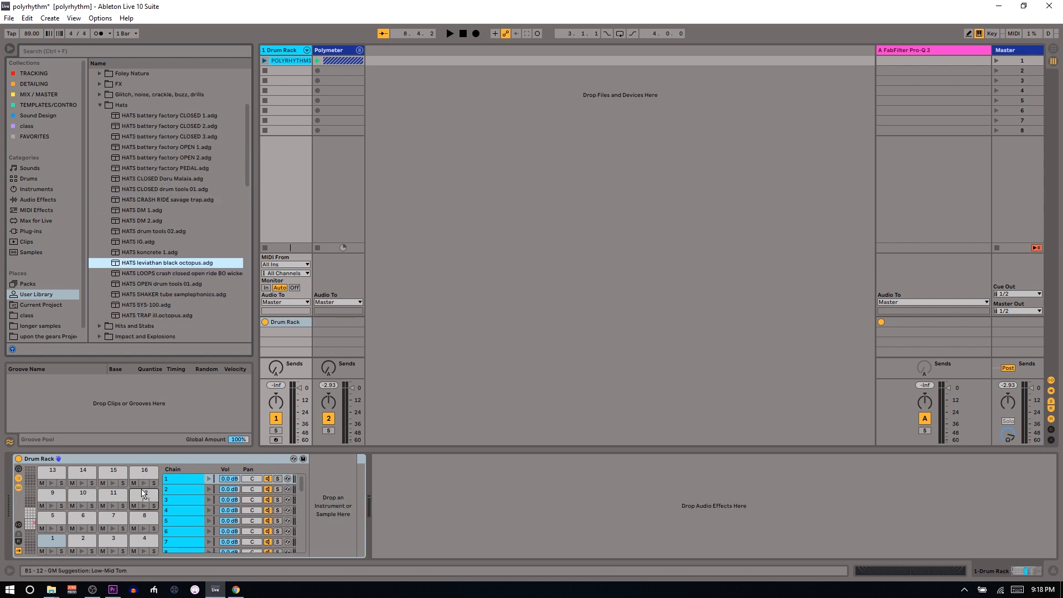
drag(143, 492, 116, 521)
drag(114, 520, 115, 521)
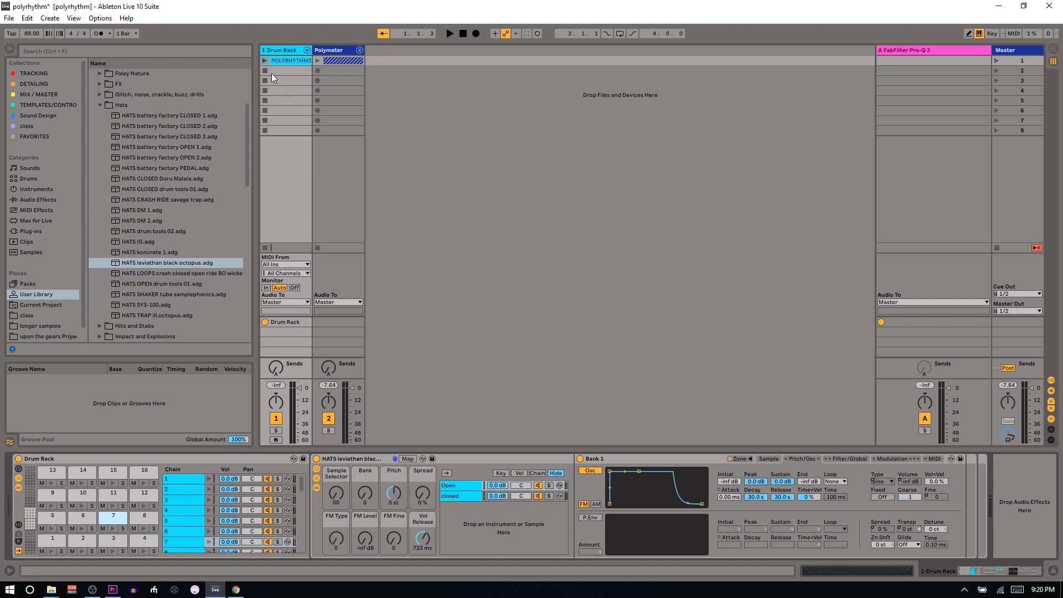
Launch the POLYRHYTHMS clip, set the hats rack's Sample Selector to 17 while it plays and stop playback.
click(264, 60)
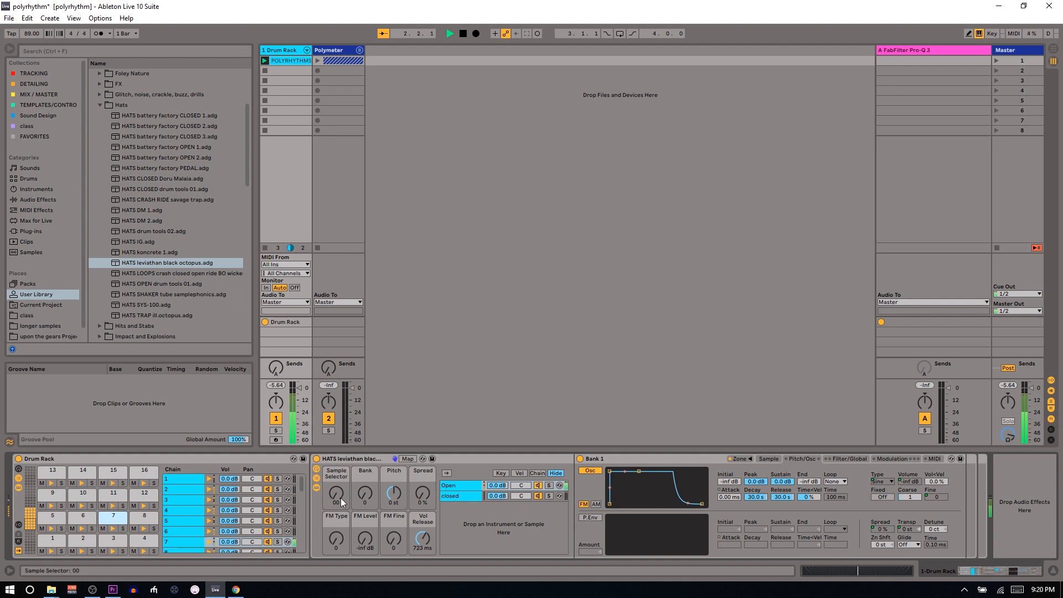
scroll(342, 502, up, 2)
scroll(342, 501, up, 5)
scroll(342, 502, up, 1)
key(space)
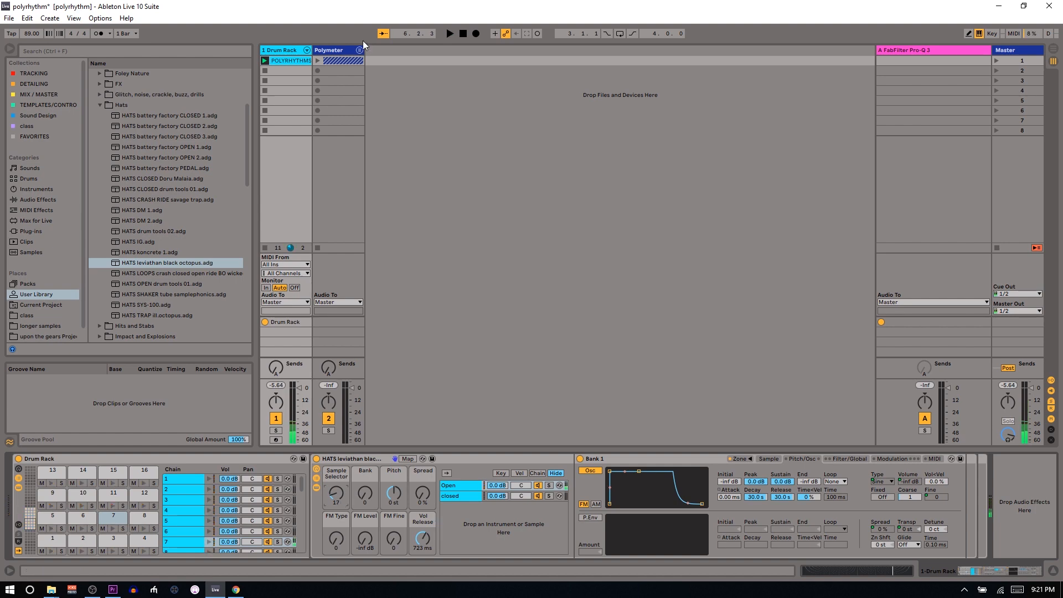
Raise the first row 7 note in the POLYRHYTHMS clip to velocity 127 and play the result briefly.
double_click(304, 60)
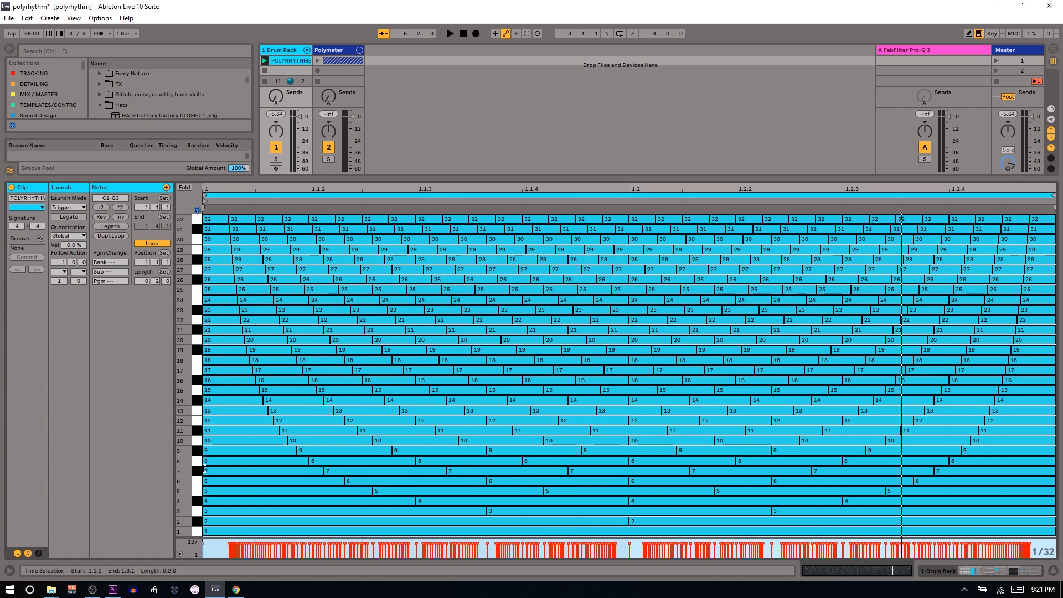
click(198, 471)
click(220, 470)
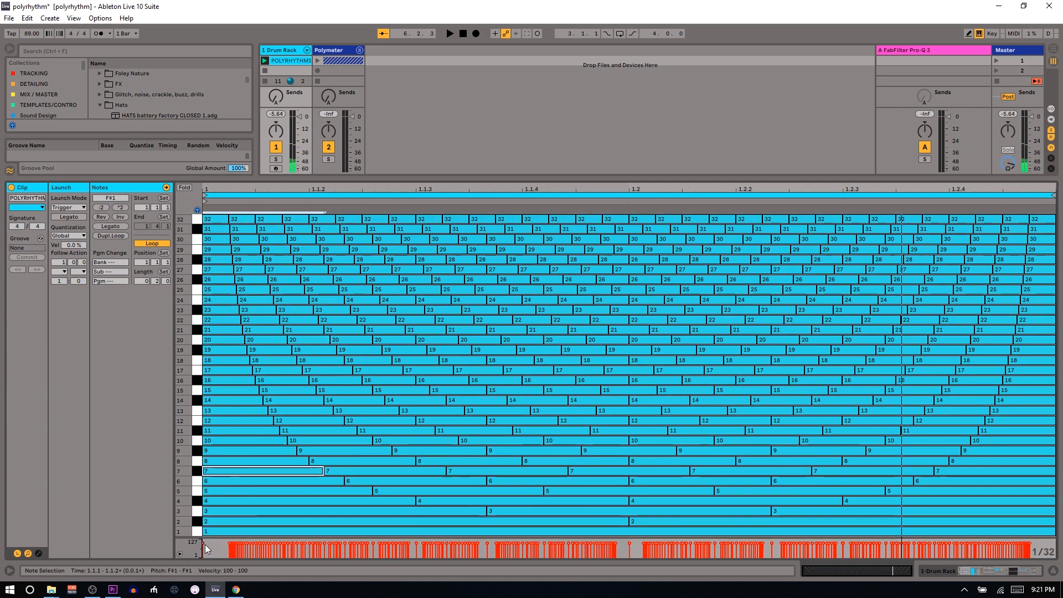
drag(202, 542, 202, 525)
key(space)
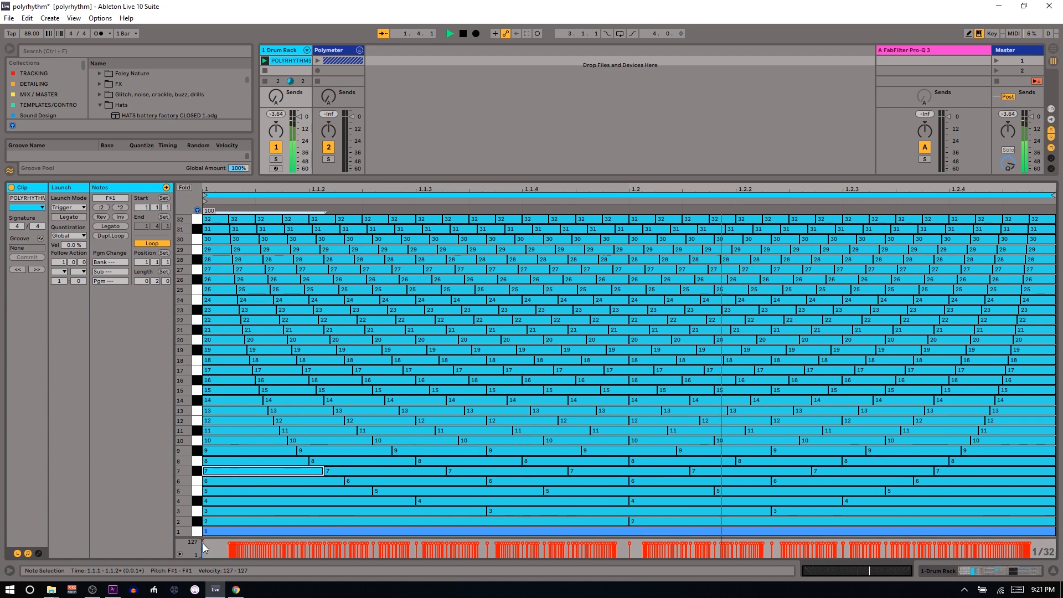
key(space)
Return to the Drum Rack devices and load KICKS leviathan black octopus.adg from the Kicks folder onto pad 4.
key(shift+Tab)
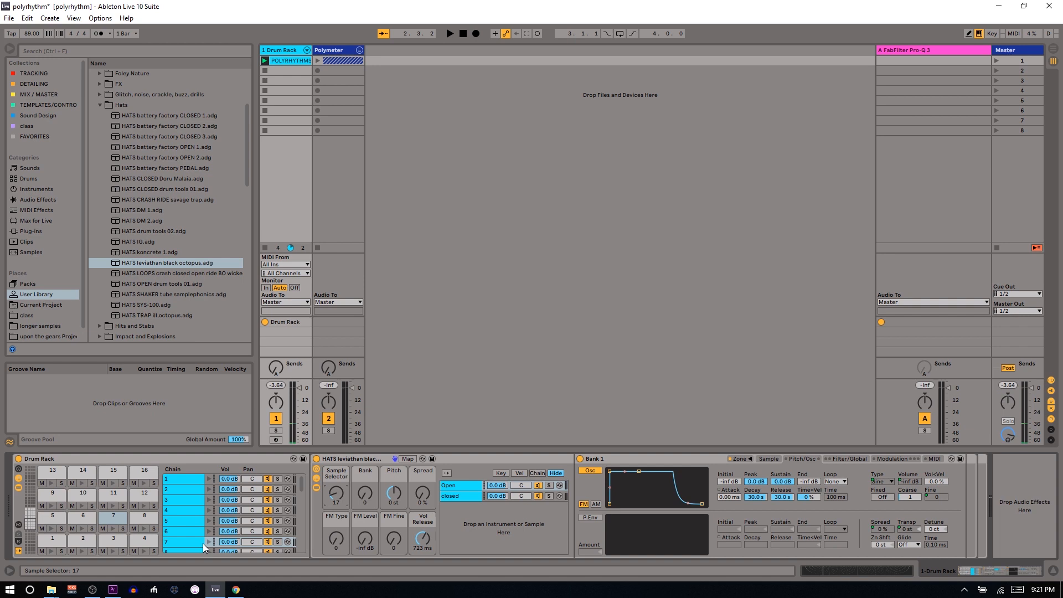
click(102, 104)
click(102, 104)
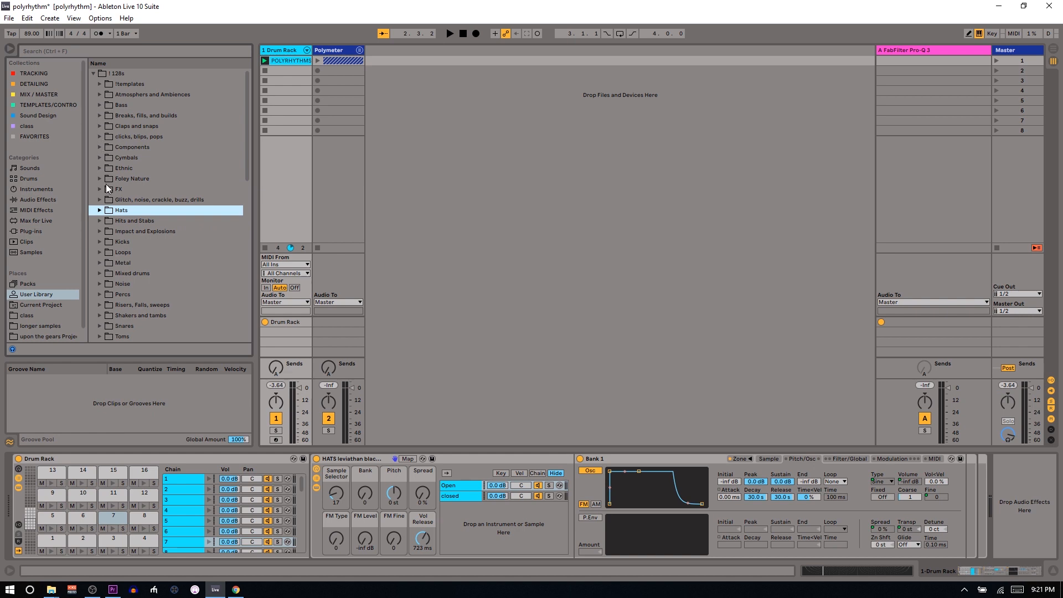
click(100, 242)
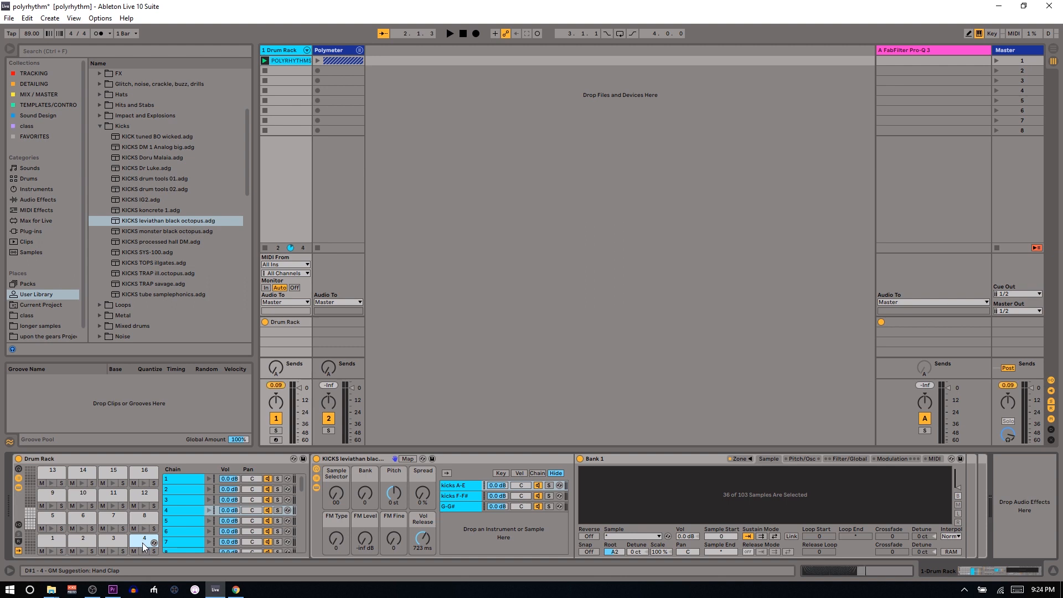
Play the hat and kick polyrhythm twice to hear the two pads together.
key(space)
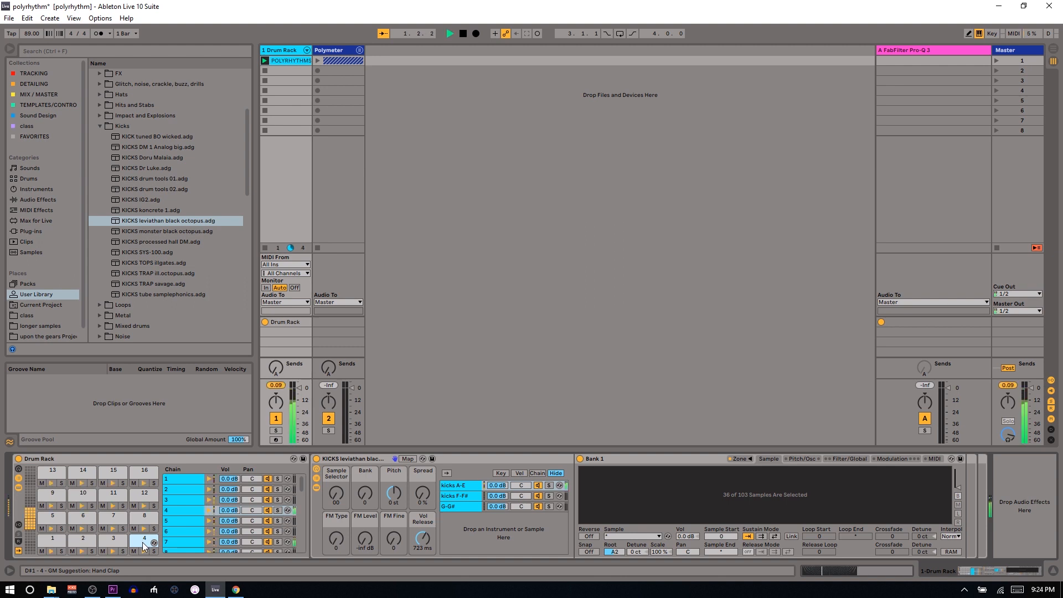
key(space)
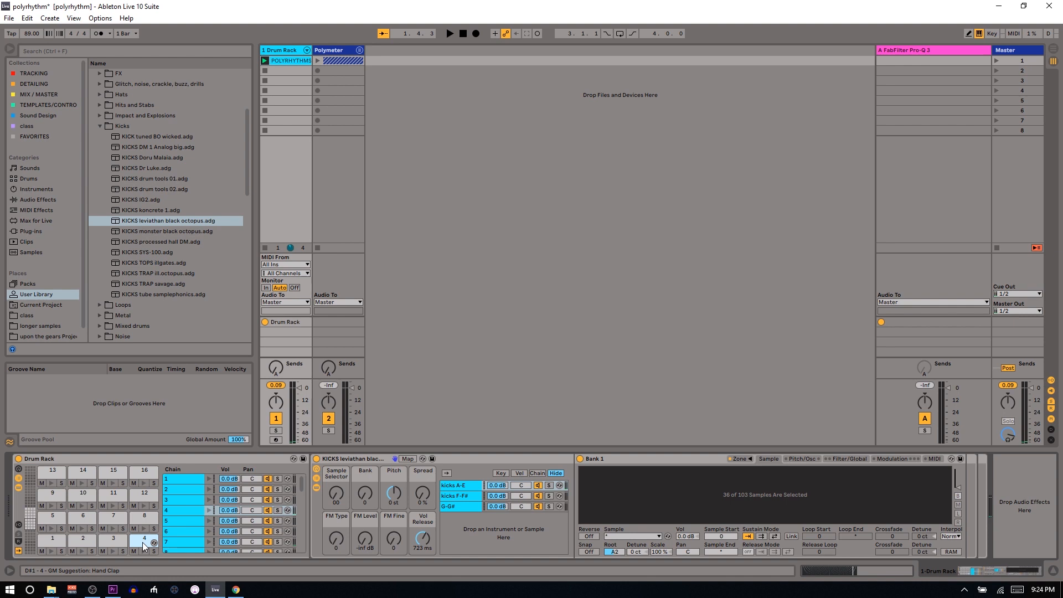
key(space)
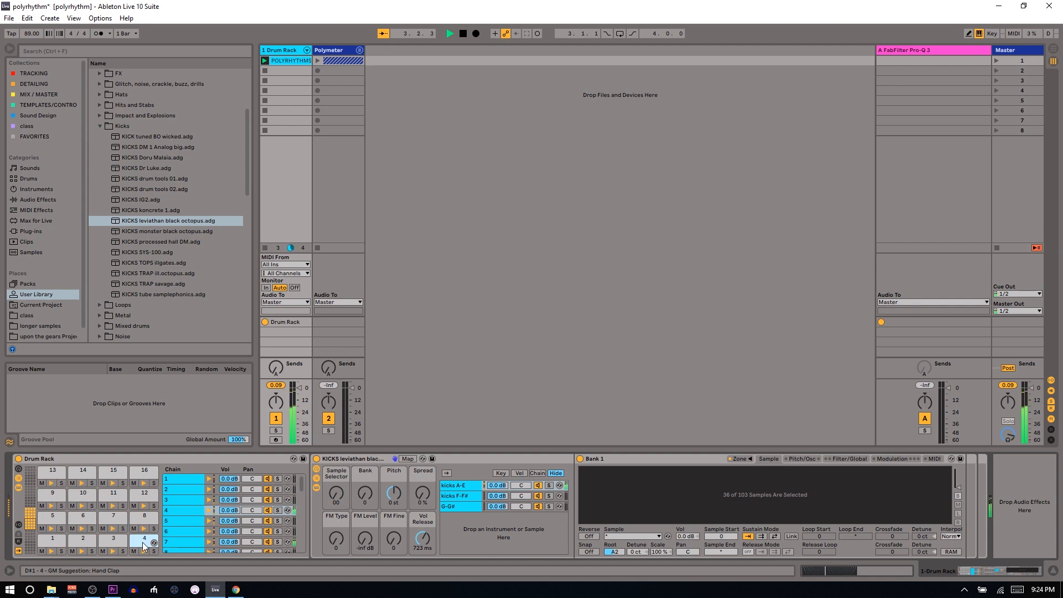
key(space)
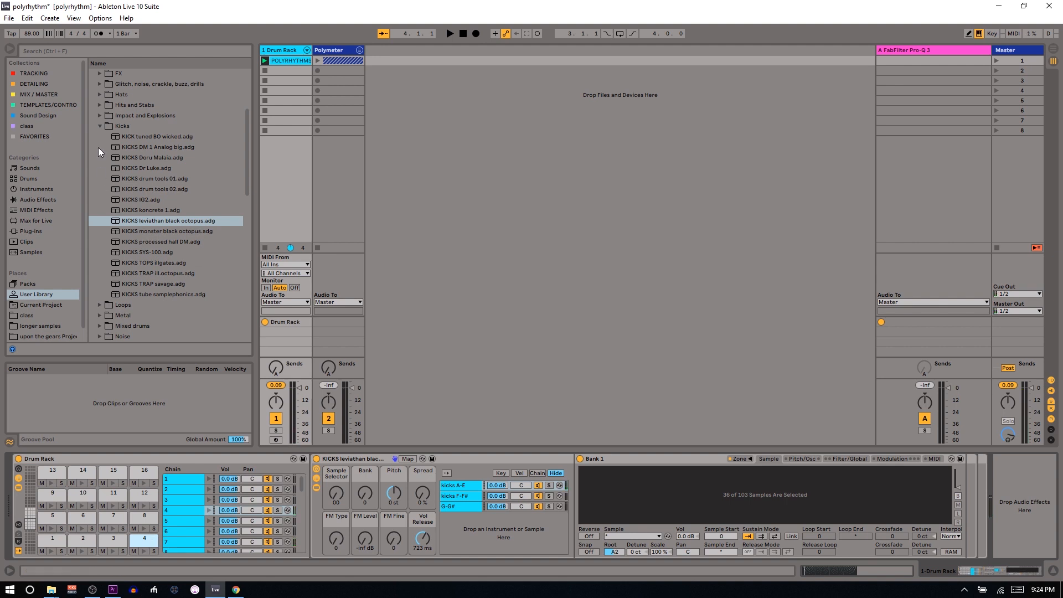
Load the SNARES leviathan rack onto pad 5 and open the POLYRHYTHMS clip's notes.
scroll(133, 224, down, 2)
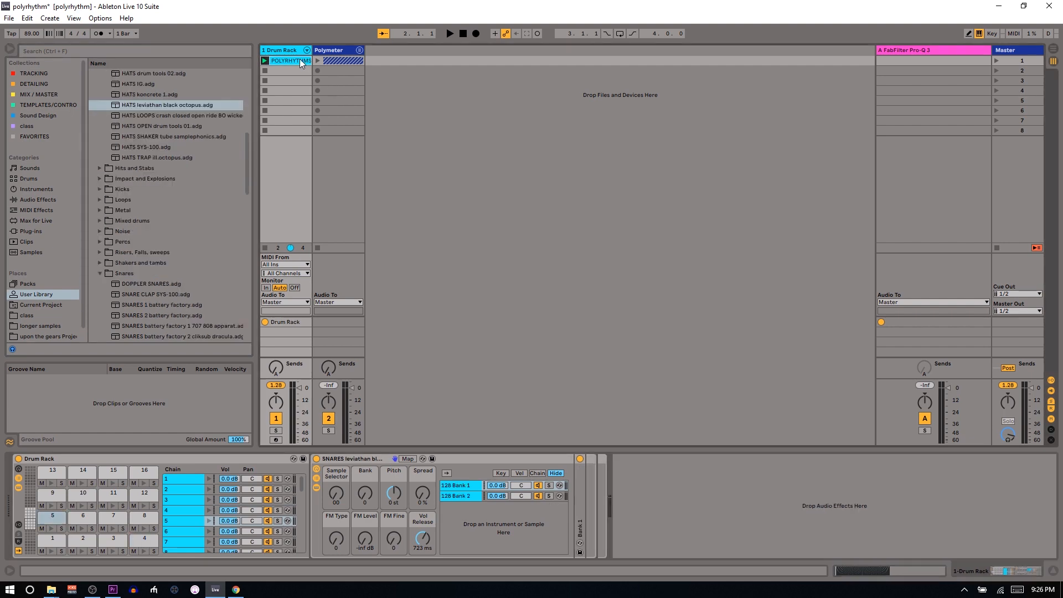
double_click(300, 59)
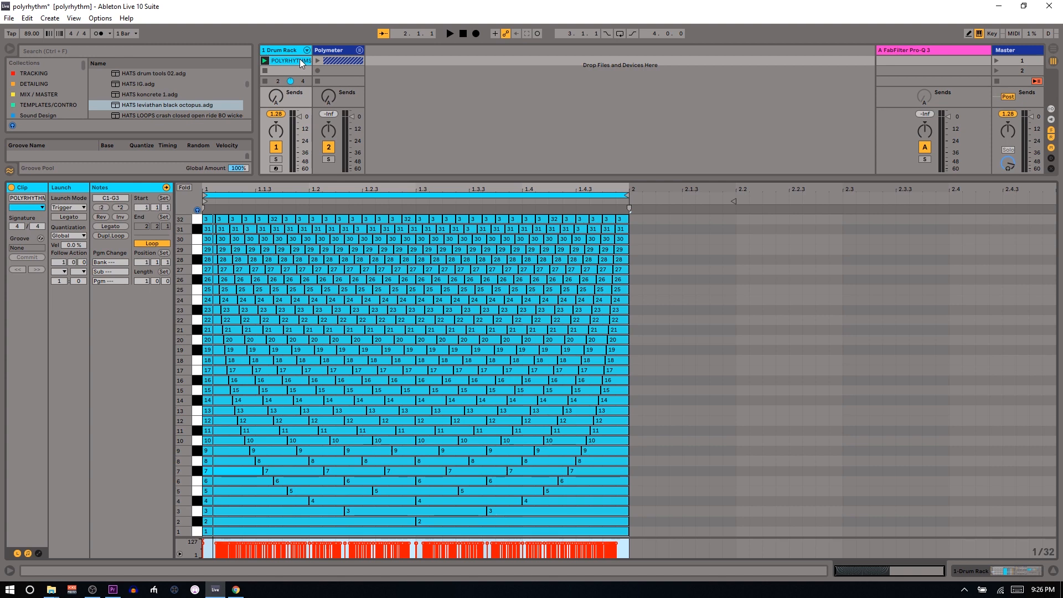
Deactivate the first, second and fourth notes on row 5 of the POLYRHYTHMS clip.
click(263, 490)
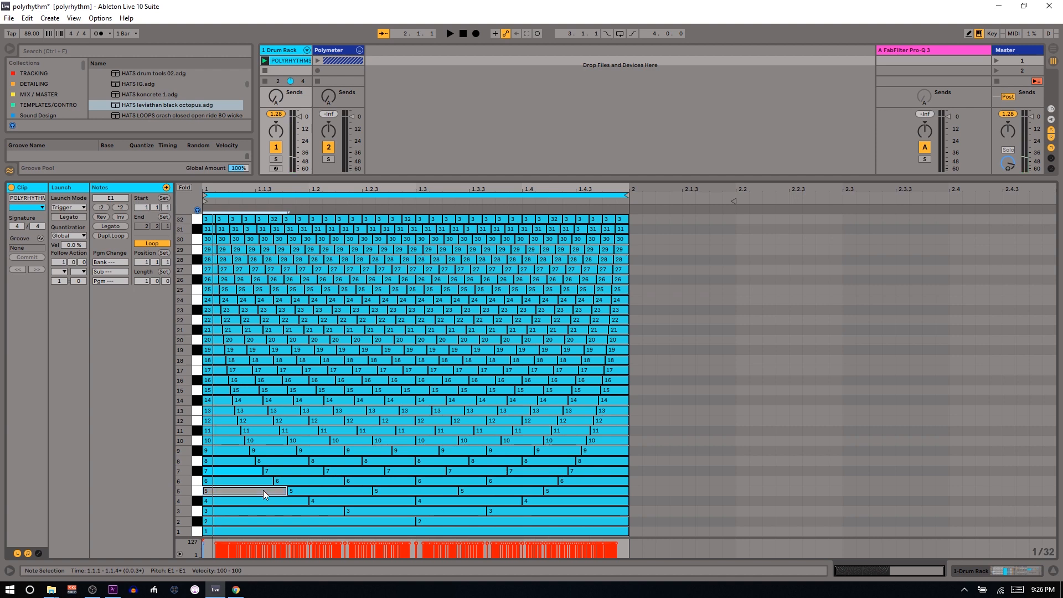
key(0)
click(357, 490)
key(0)
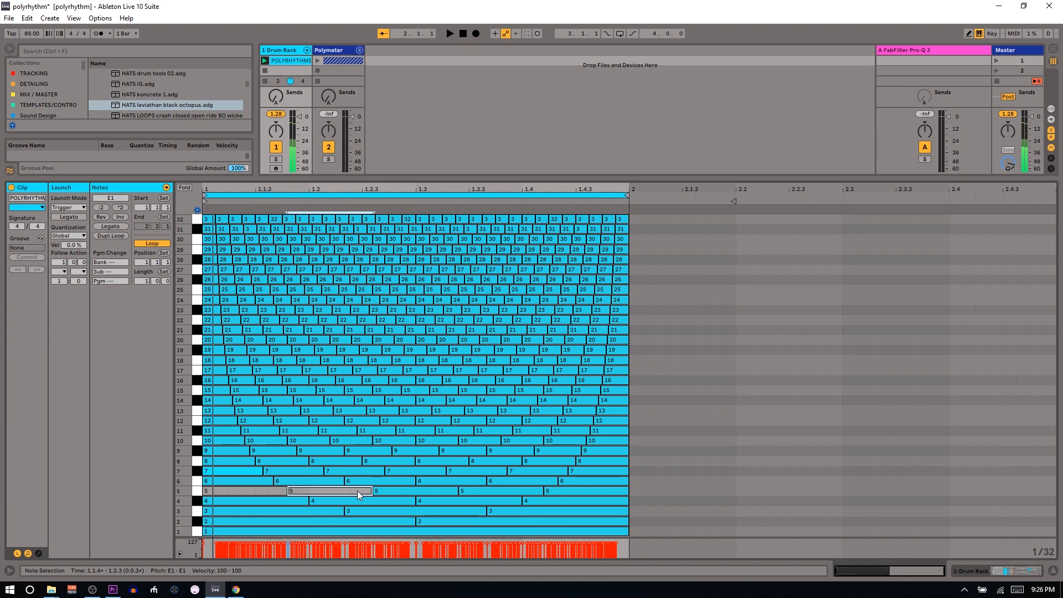
click(487, 493)
key(0)
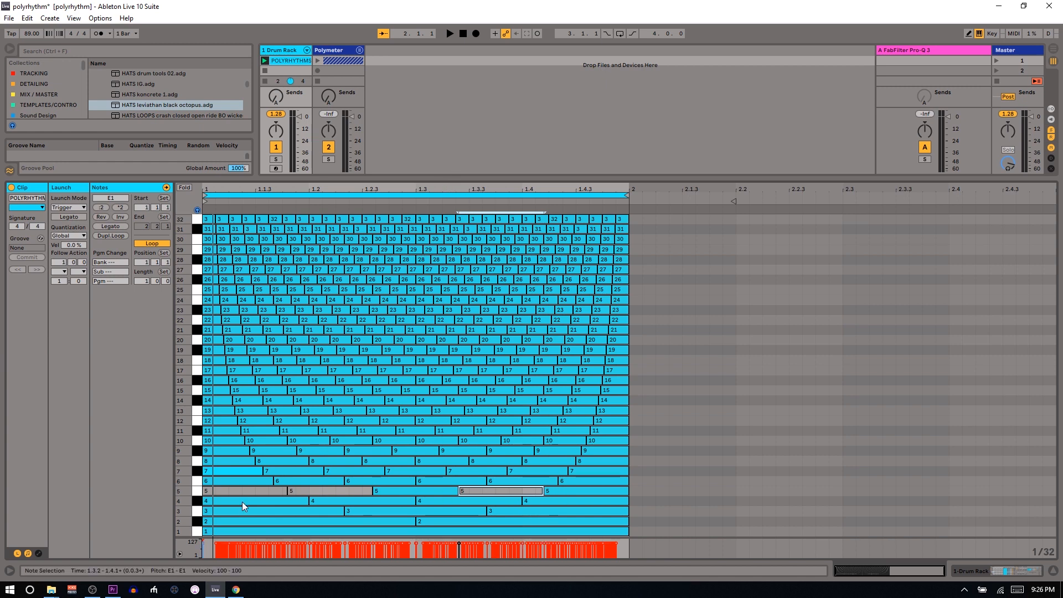
Deactivate the second and fourth notes on row 4 and play the edited pattern.
click(341, 500)
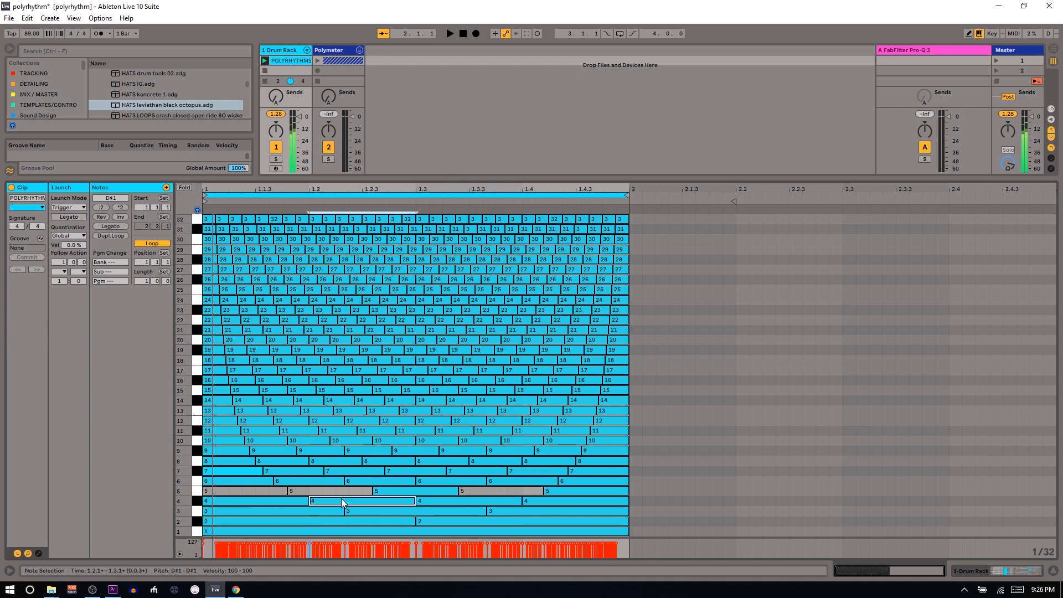
key(0)
click(545, 501)
key(0)
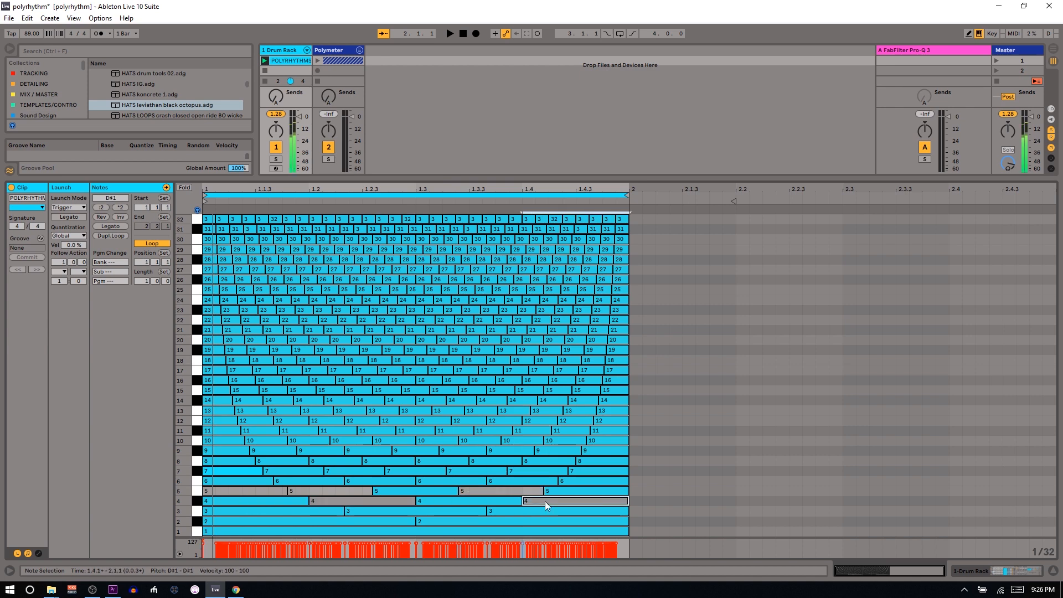
key(space)
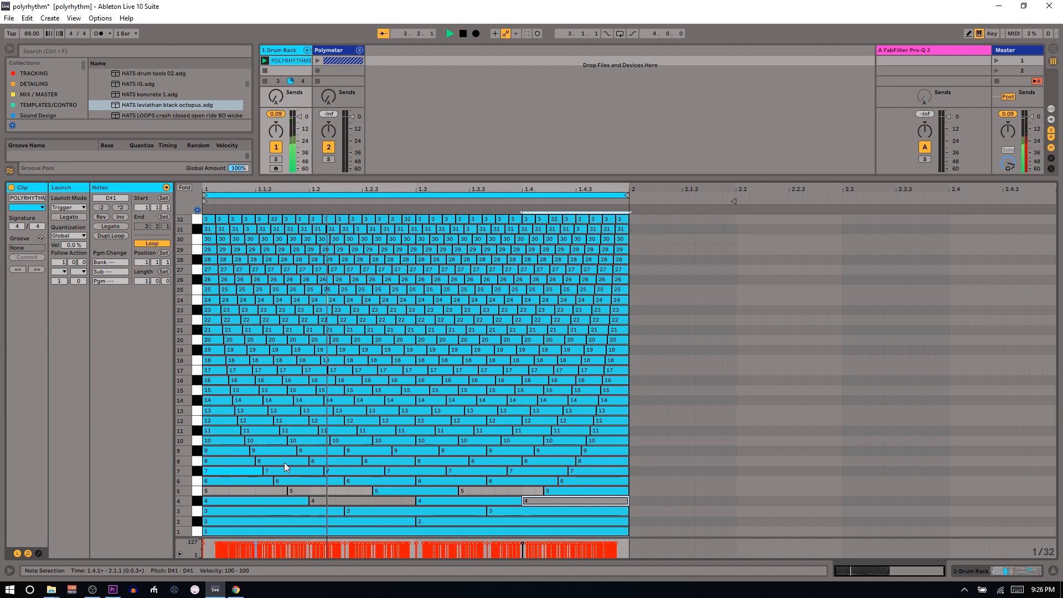
key(space)
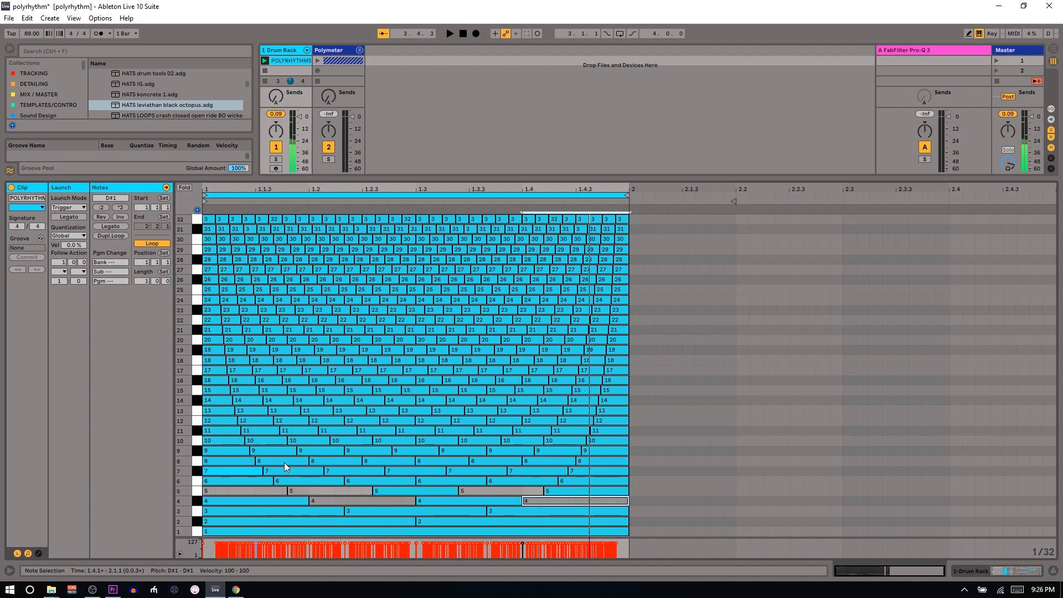
Raise the tempo to 141 BPM while listening to the pattern, and stop playback.
drag(31, 33, 31, 28)
key(space)
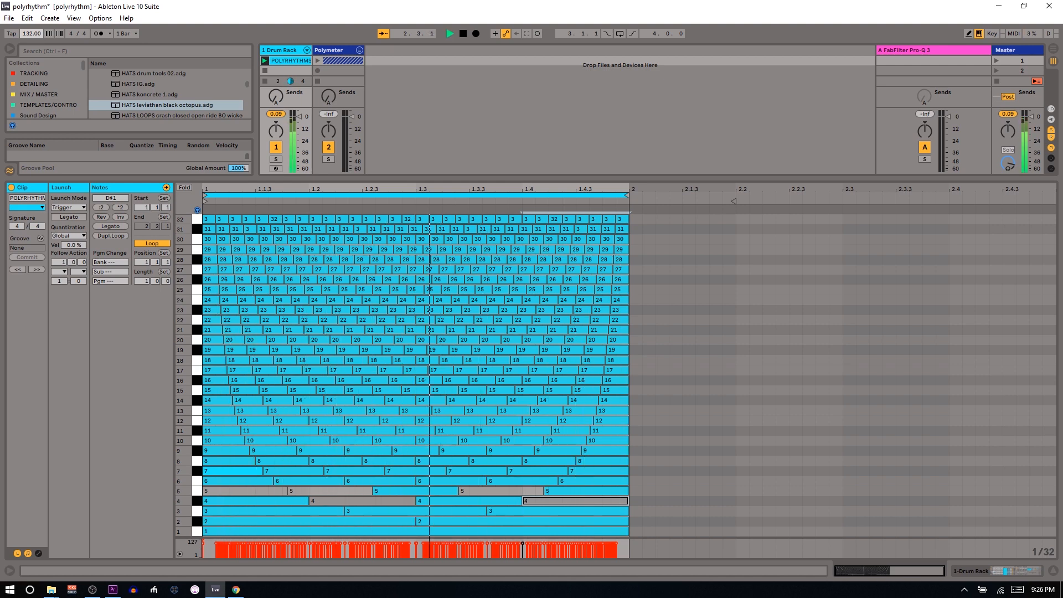
drag(31, 33, 31, 31)
drag(38, 33, 38, 31)
key(space)
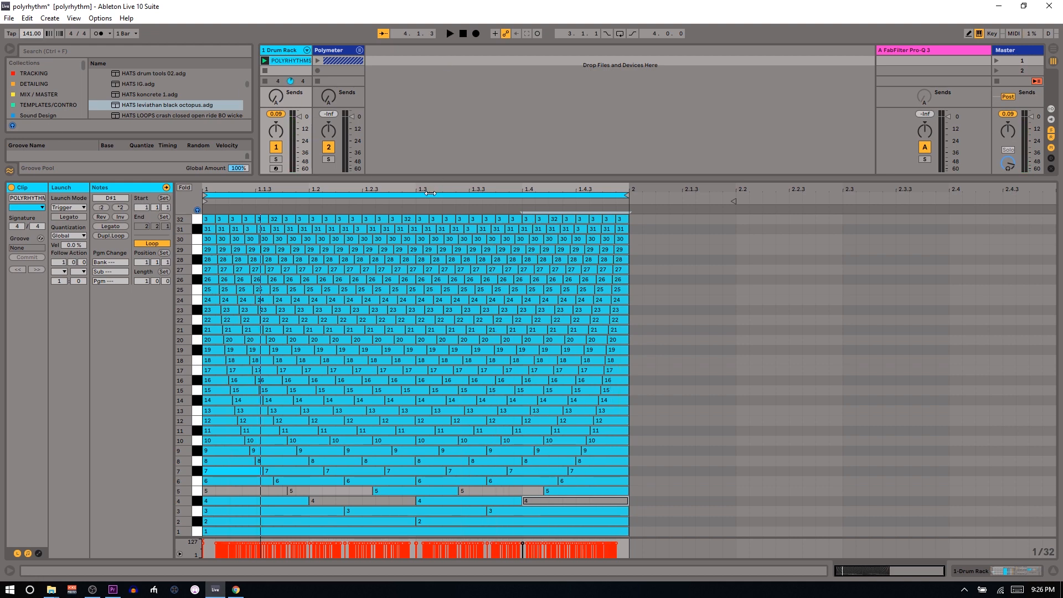
Shrink the note editor and create an empty MIDI clip in the Drum Rack track's third slot.
drag(420, 178, 415, 227)
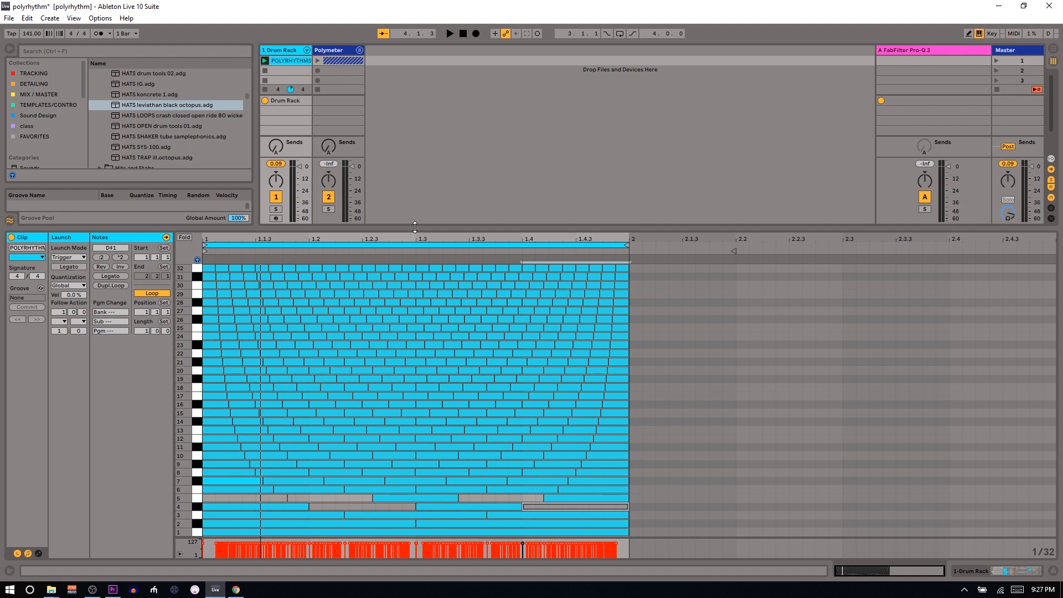
drag(414, 227, 421, 339)
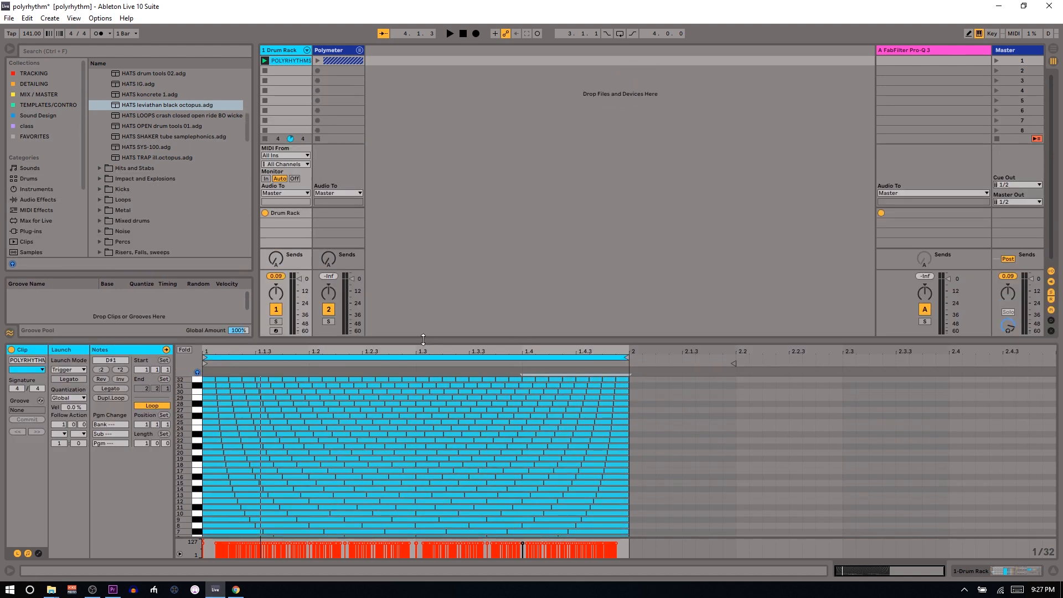
click(285, 76)
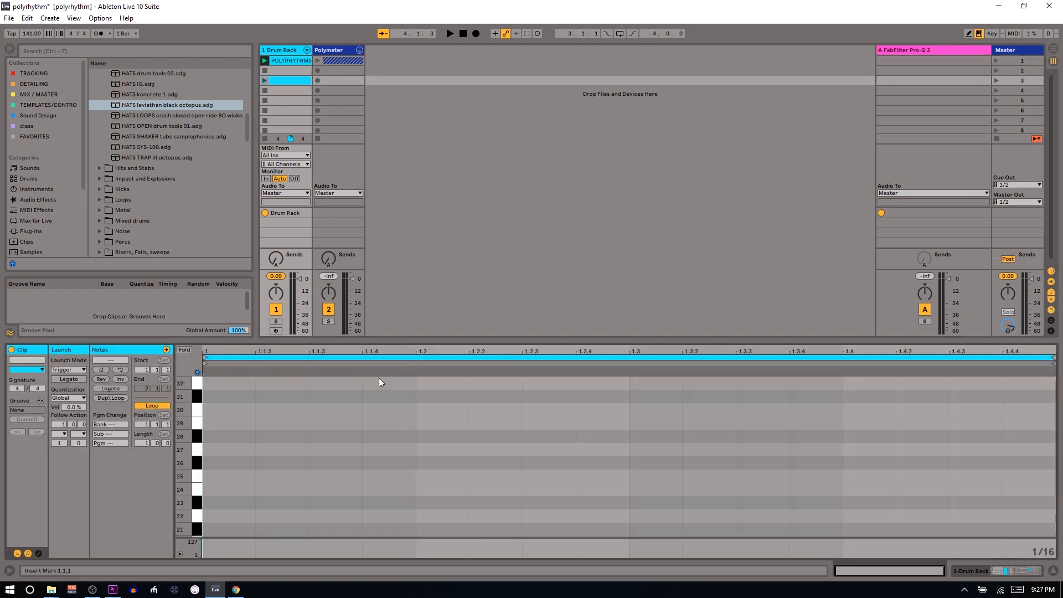
Draw six consecutive 1/8 notes on row 28 from the start of the new clip.
key(b)
key(ctrl+2)
click(277, 436)
click(367, 436)
click(424, 449)
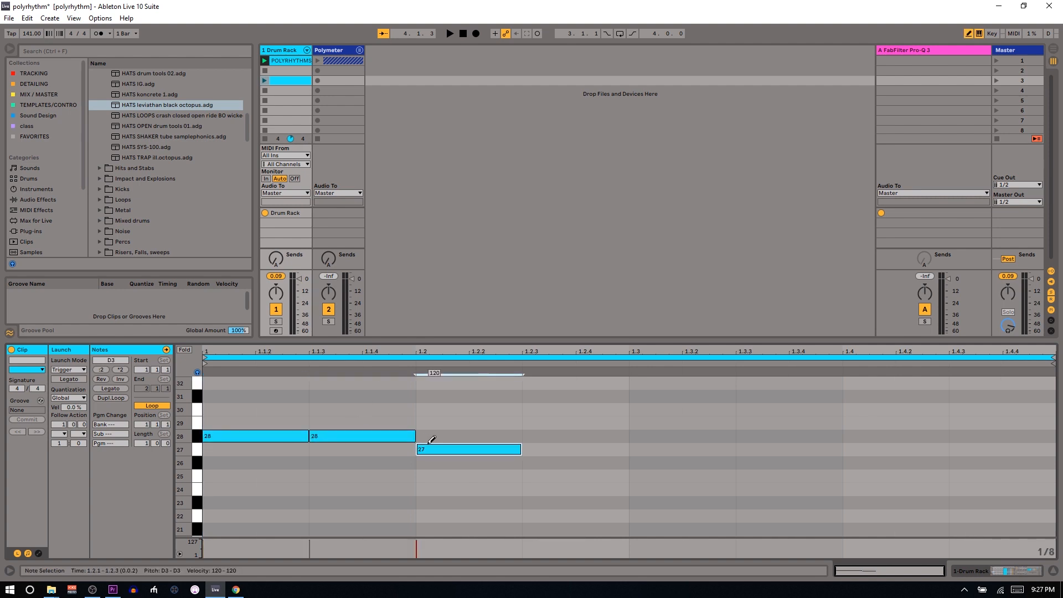
click(460, 447)
click(453, 436)
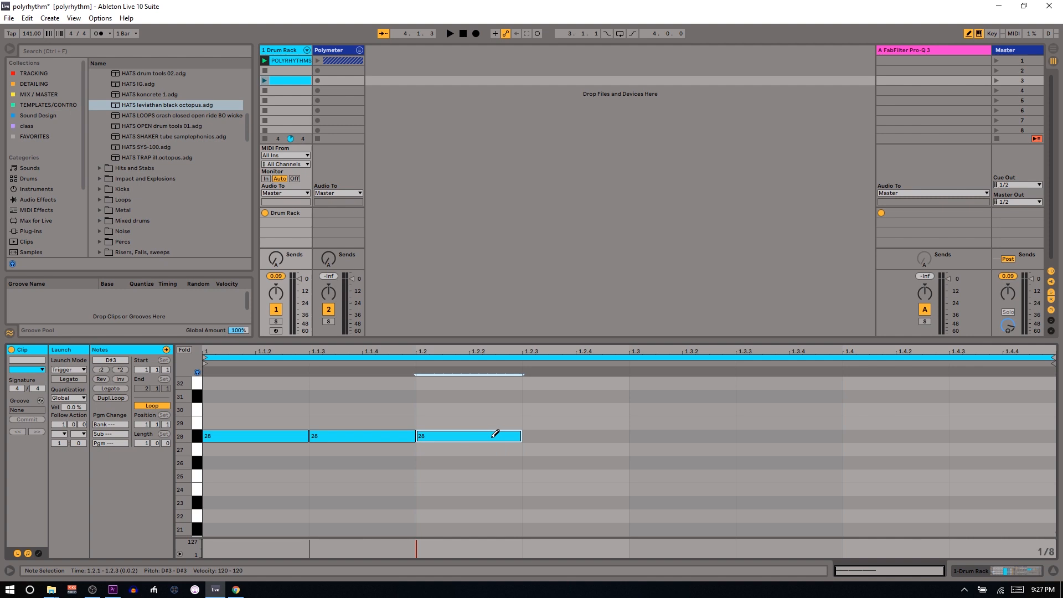
click(574, 423)
click(581, 436)
click(578, 423)
click(680, 435)
click(773, 436)
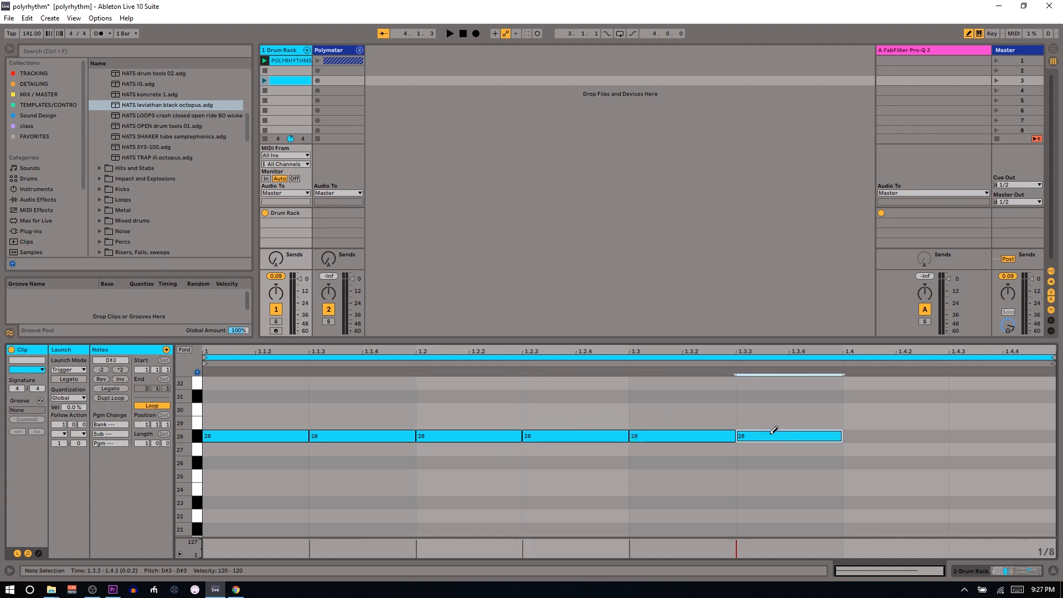
key(b)
click(854, 461)
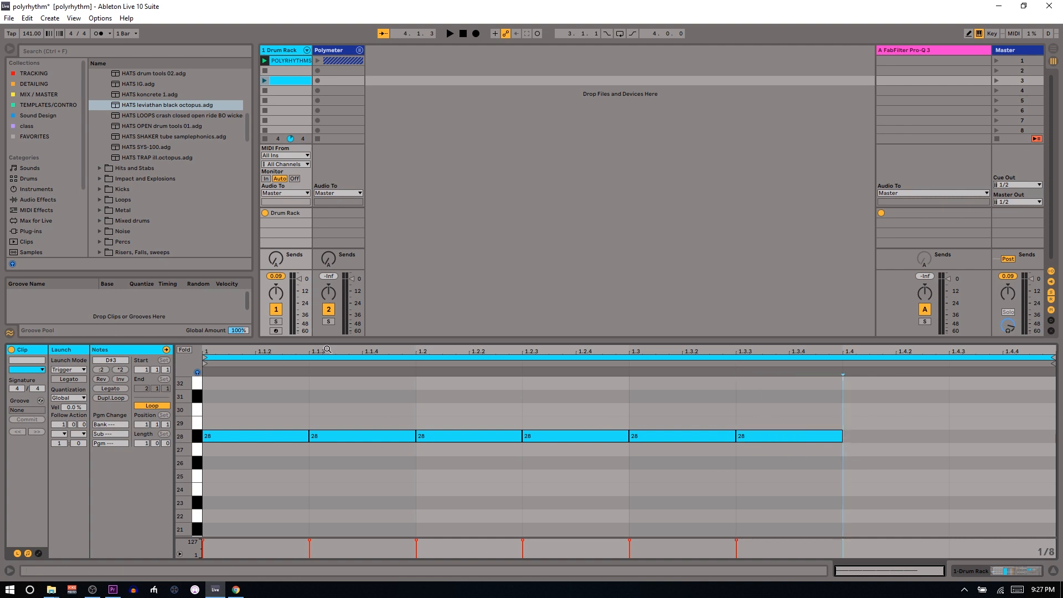
Compress the six row 28 notes together so that exactly five of them fit within the first beat.
drag(223, 426, 986, 493)
drag(736, 370, 447, 390)
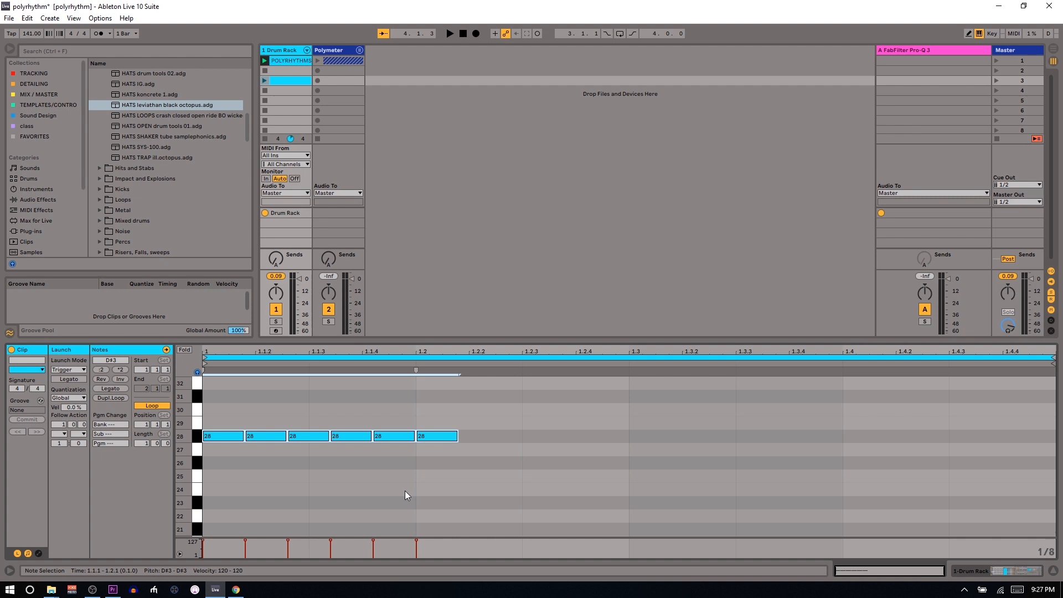
click(446, 438)
click(218, 437)
click(263, 436)
click(310, 439)
click(344, 437)
click(438, 438)
click(407, 438)
Duplicate the first beat's five-note group three times to fill the whole bar.
drag(210, 412, 381, 490)
key(ctrl+d)
key(ctrl+d)
key(ctrl+d)
Deactivate the second, third and fifth notes of the five-note groups in beats 1 and 2.
drag(279, 424, 307, 452)
key(0)
click(396, 436)
key(0)
drag(486, 428, 512, 442)
key(0)
drag(610, 419, 610, 439)
key(0)
Deactivate the second, third and fifth notes of the five-note groups in beats 3 and 4.
drag(672, 425, 724, 449)
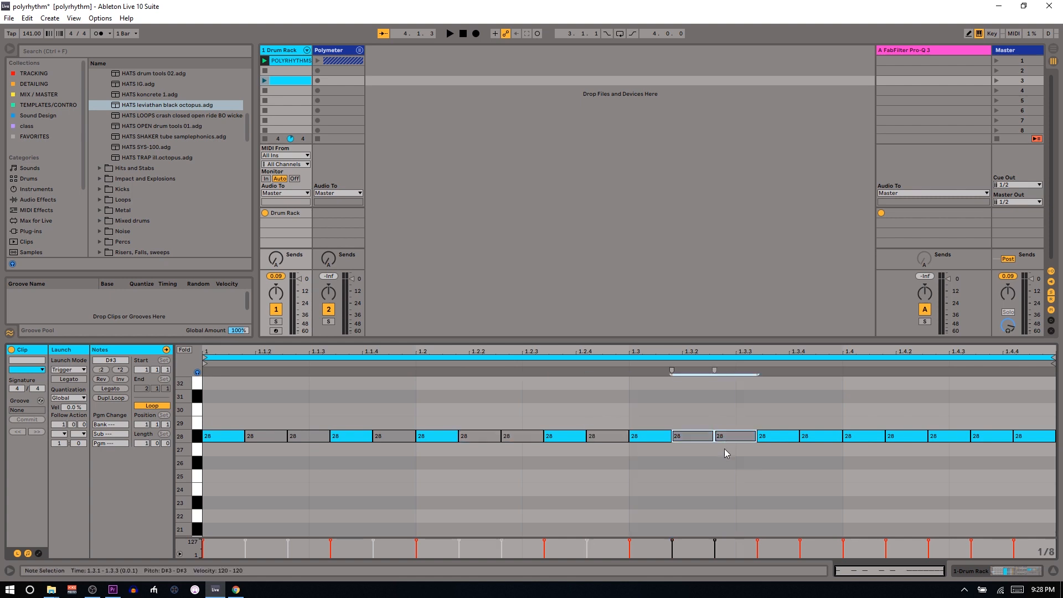
key(0)
drag(812, 420, 818, 457)
key(0)
drag(914, 424, 953, 447)
key(0)
drag(1022, 415, 1034, 452)
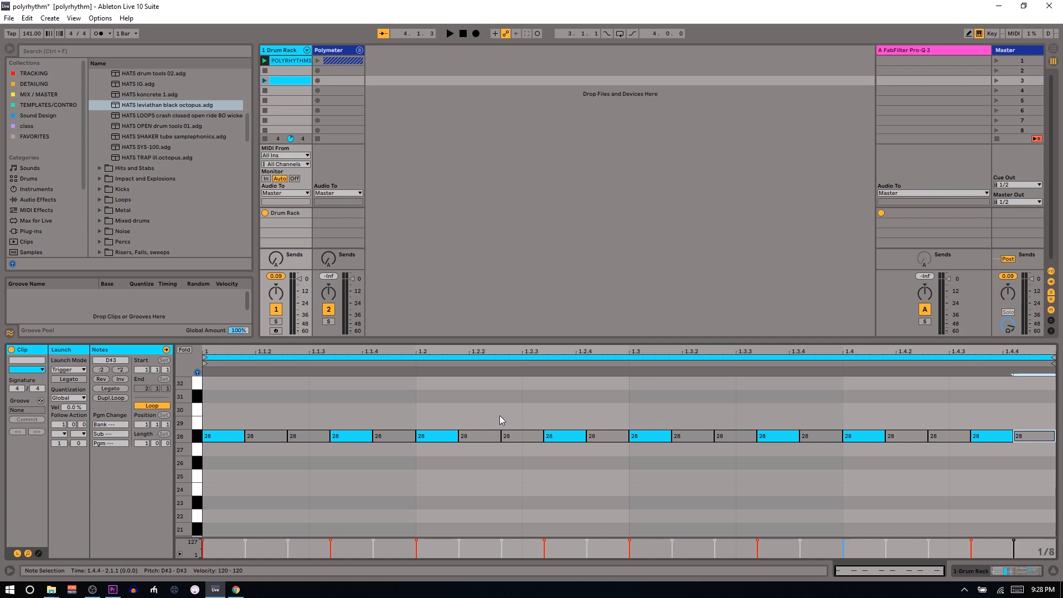
Transpose all the notes on row 28 down to row 5.
click(194, 437)
key(Down)
key(Down)
key(Down)
key(Down)
key(Down)
key(Down)
key(Down)
key(Down)
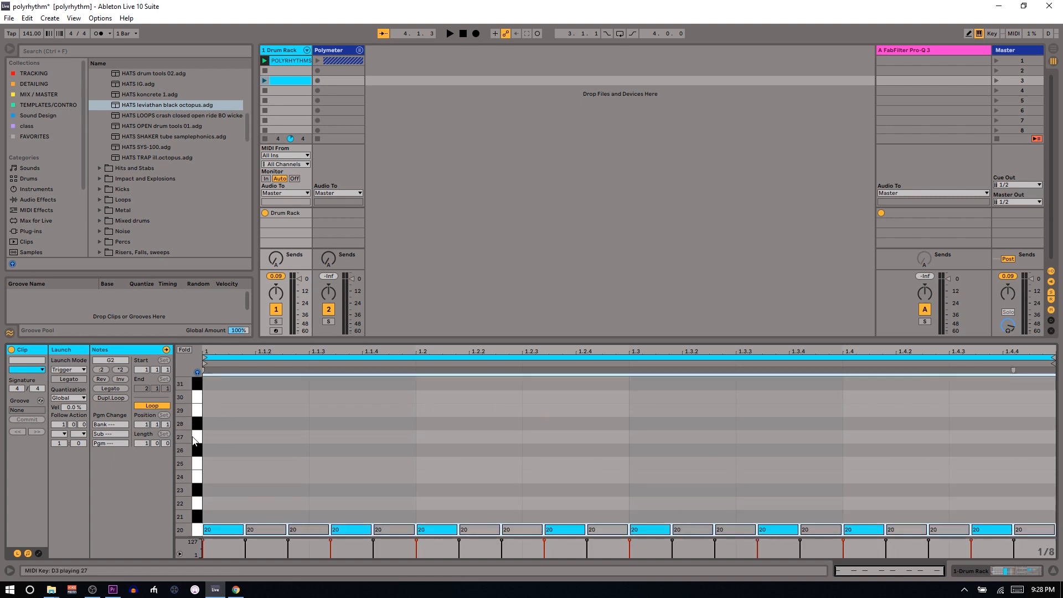
key(Down)
key(Down)
key(Down)
key(Down)
key(Down)
key(Down)
key(Down)
key(Down)
key(Down)
key(Down)
key(Down)
key(Down)
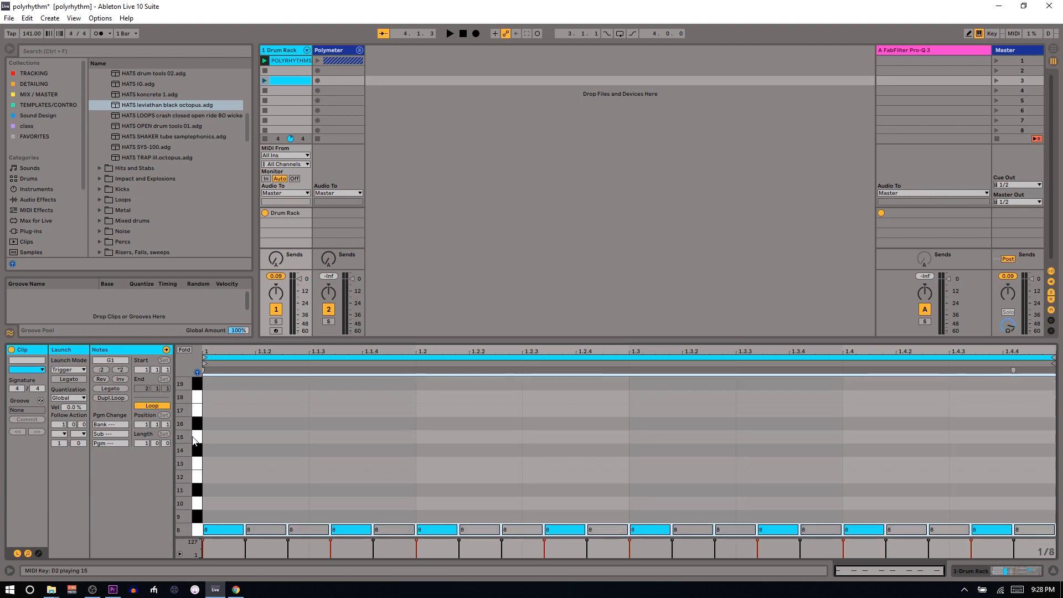
key(Down)
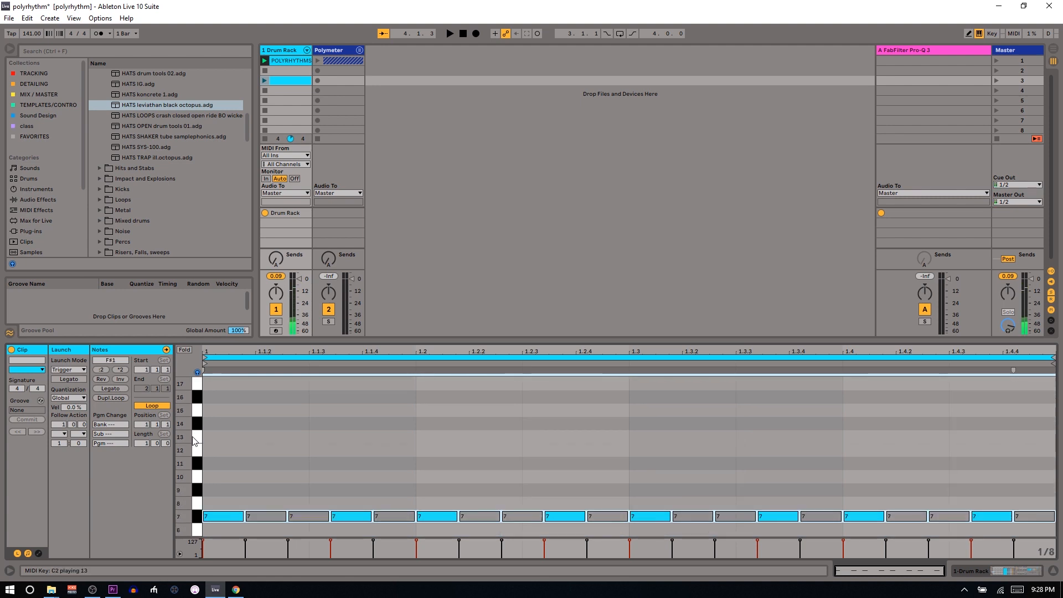
key(Down)
key(Down)
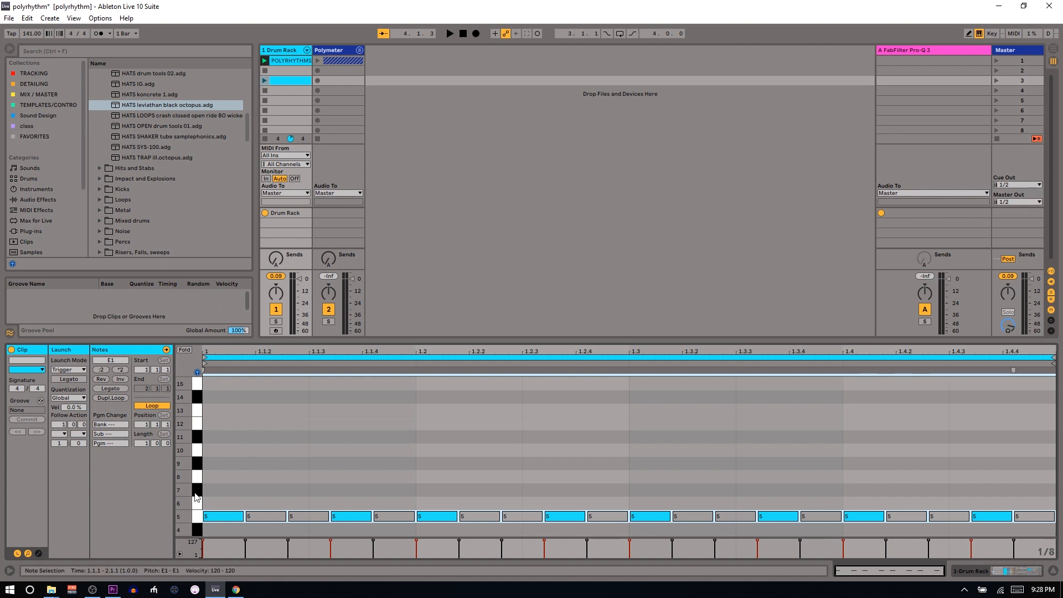
Enlarge the note editor and move the notes at the start of beats 1 and 3 down to row 4.
drag(260, 339, 261, 176)
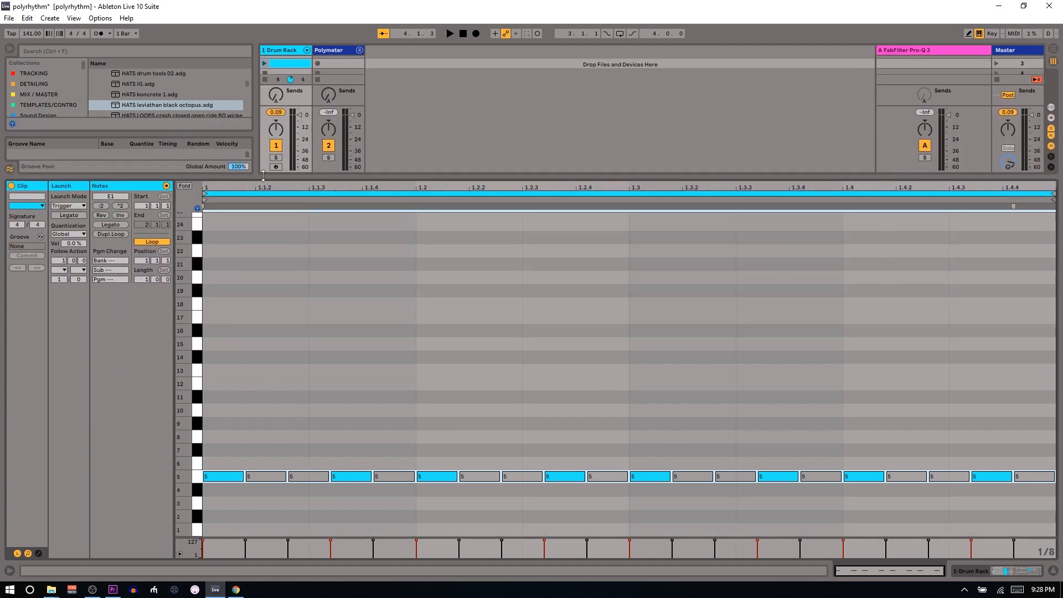
click(364, 456)
click(353, 478)
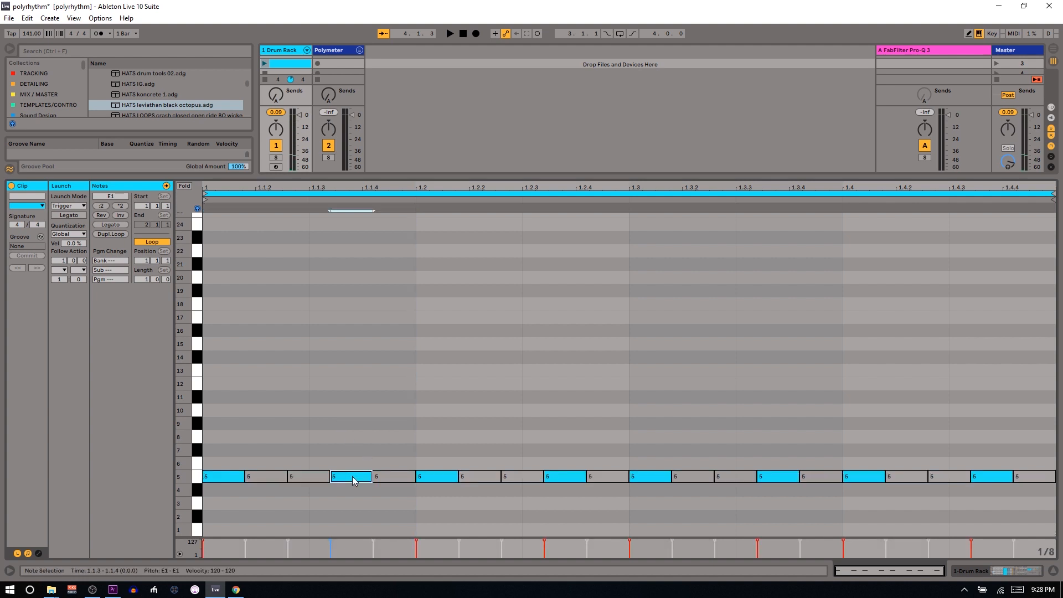
click(437, 478)
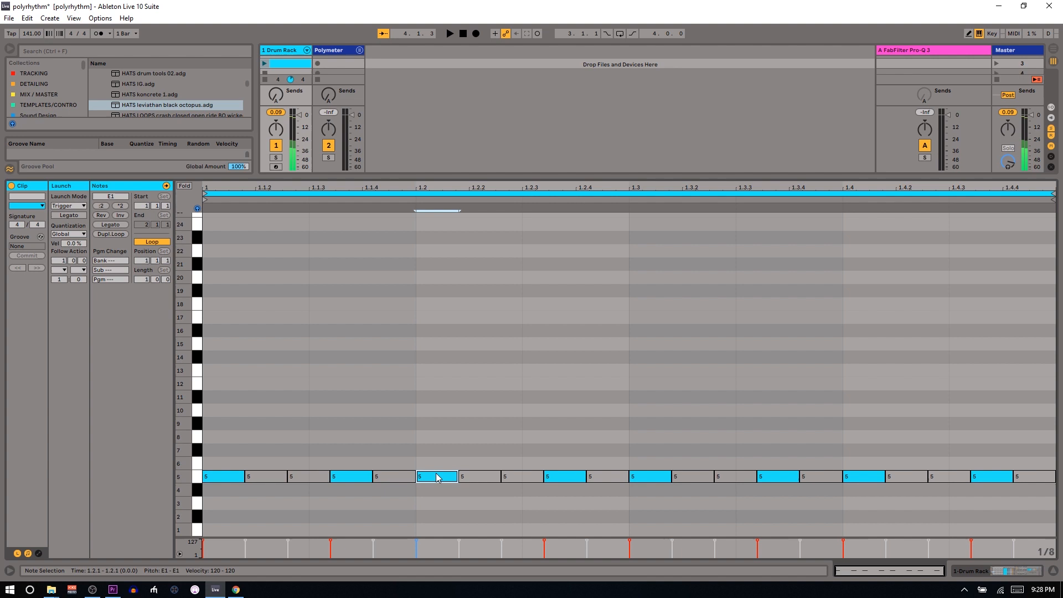
click(215, 476)
key(Down)
click(631, 478)
key(Down)
Move the second active note of beats 1, 3 and 4 up to row 7.
click(782, 476)
key(Up)
key(Up)
click(364, 478)
key(Up)
key(Up)
click(996, 464)
click(992, 474)
key(Up)
key(Up)
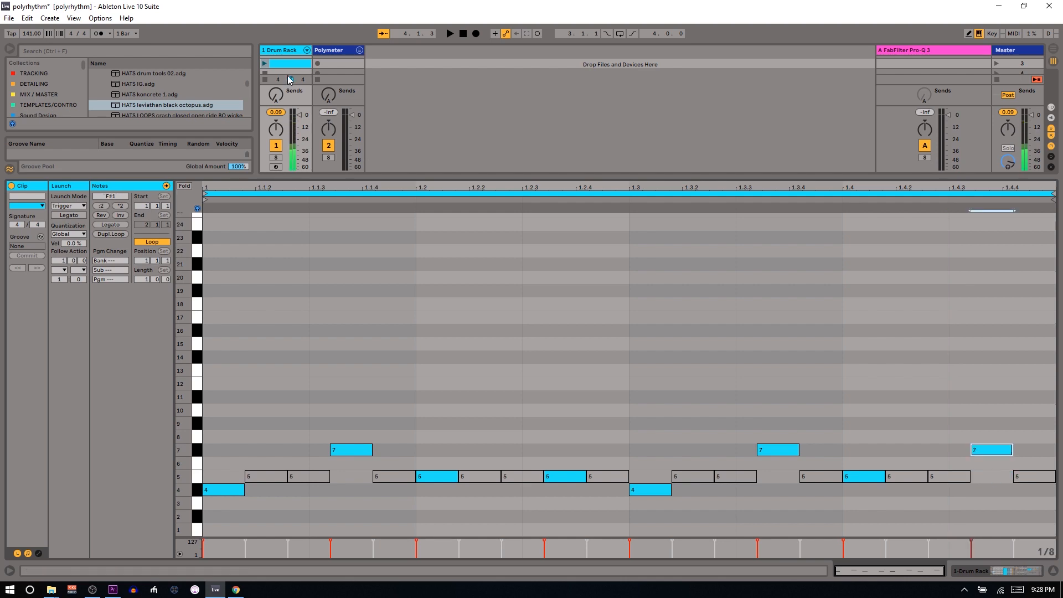
Fold the shrunken note editor to the used rows and play the clip in the third slot.
drag(306, 175, 350, 256)
click(181, 267)
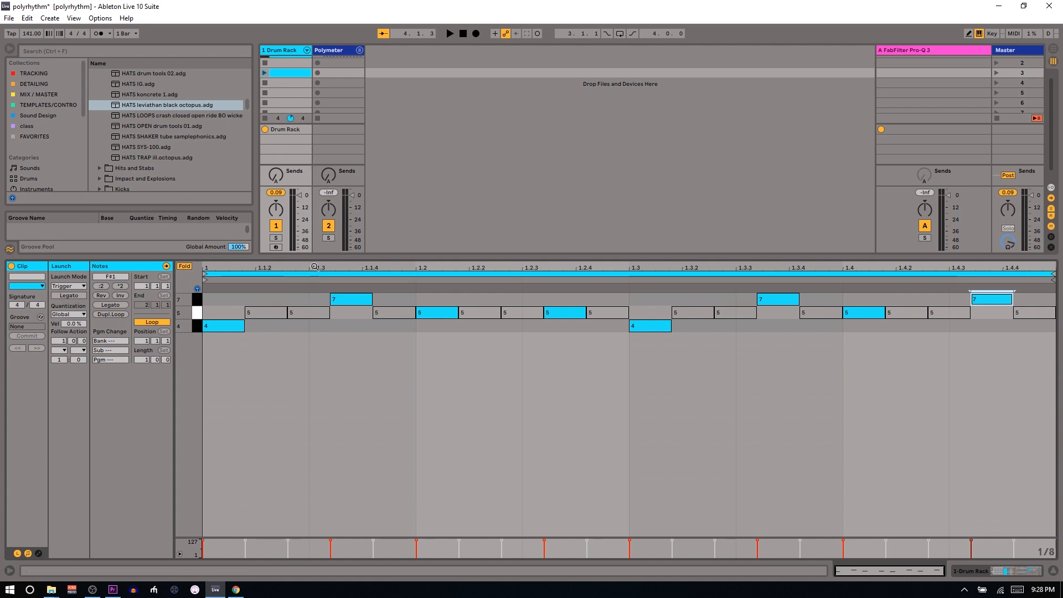
key(ctrl+alt+i)
click(265, 62)
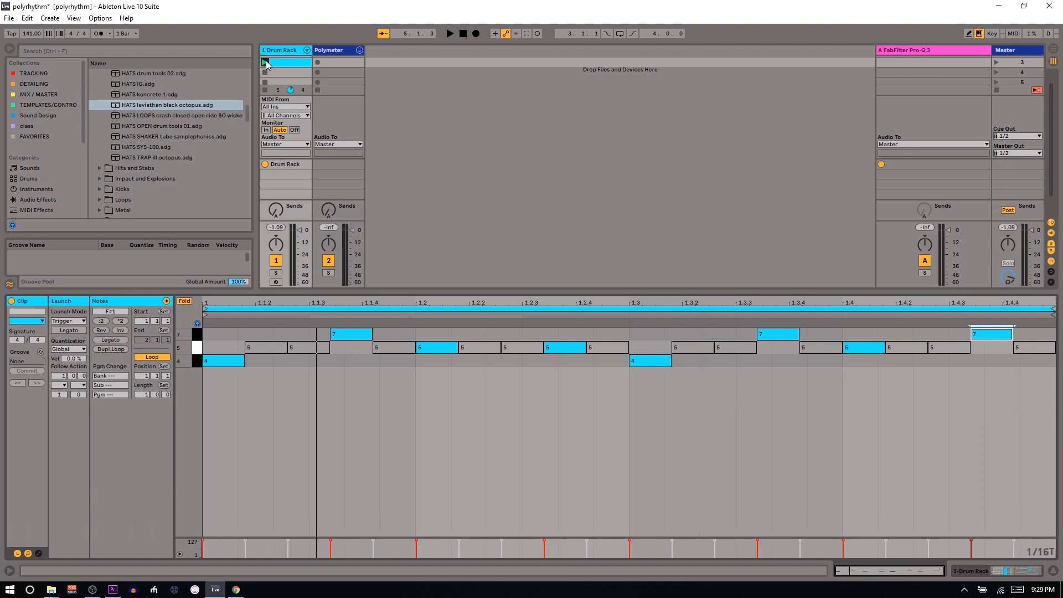
Try shifting the second active note of every beat onto the 1/8T grid, and play the pattern for comparison.
click(357, 335)
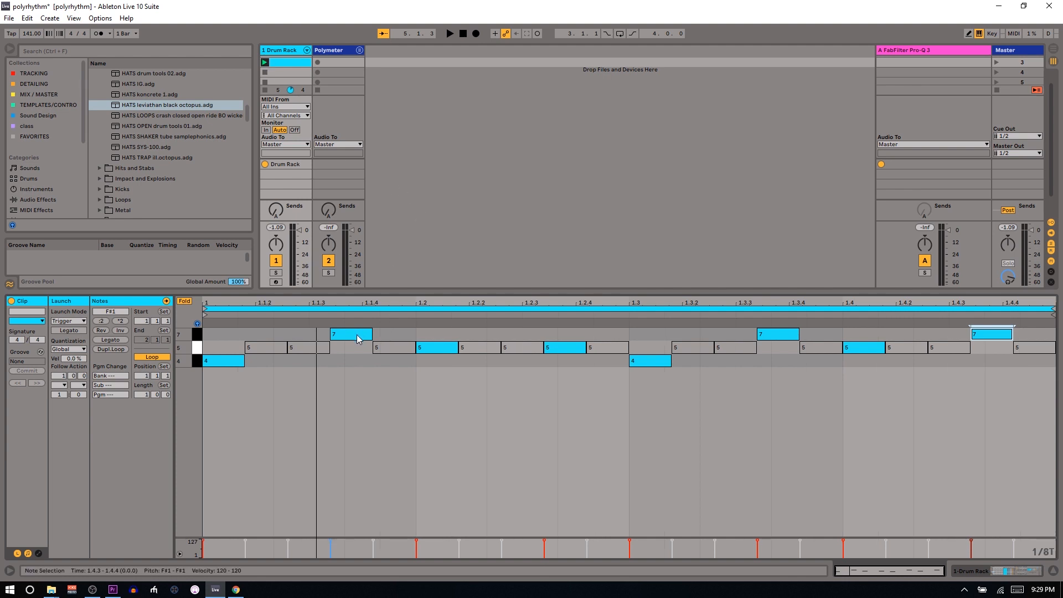
click(353, 338)
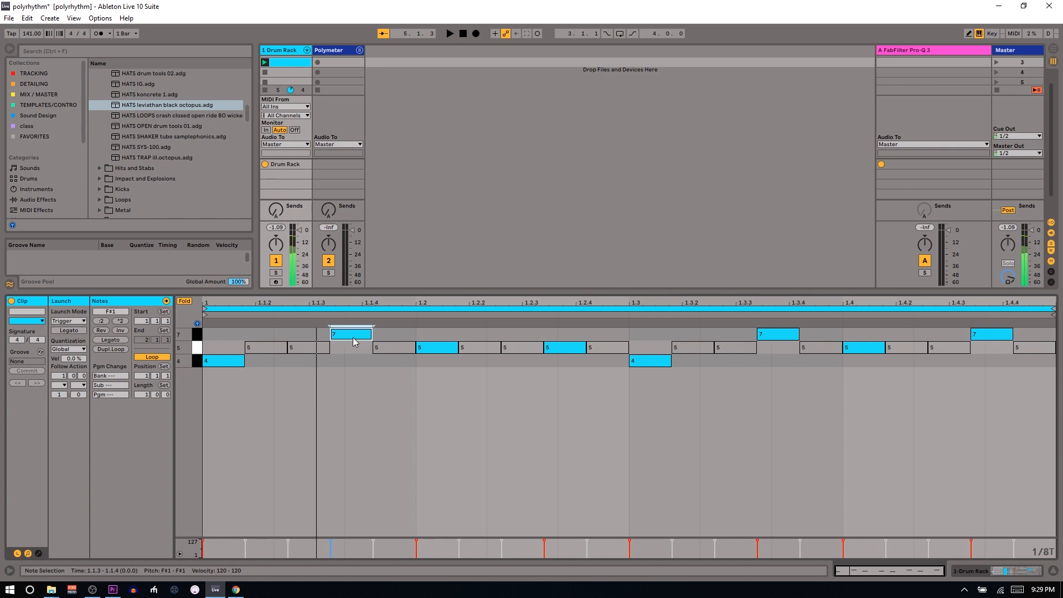
key(Right)
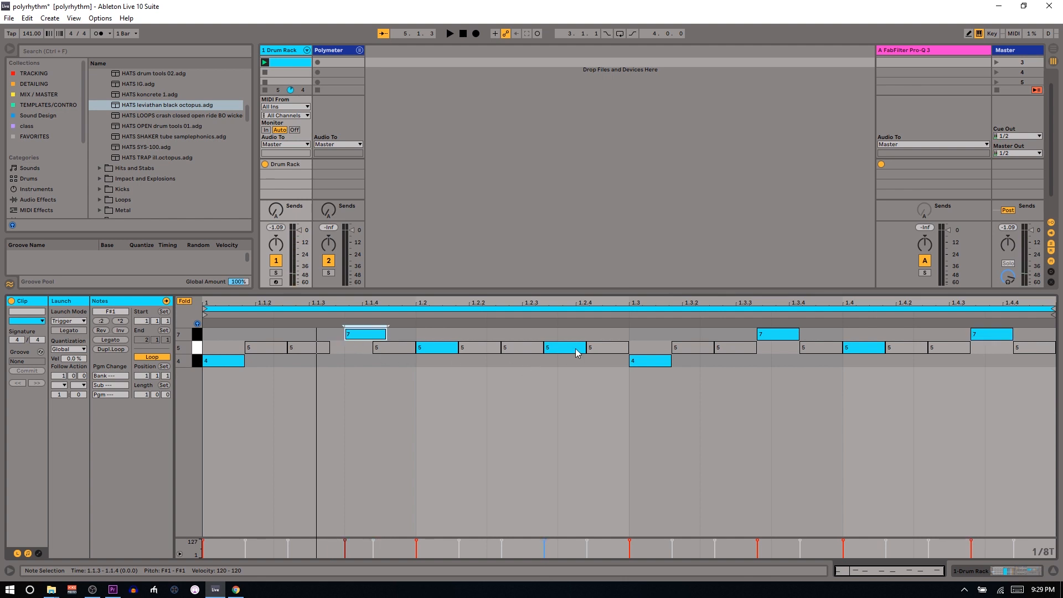
drag(576, 349, 591, 349)
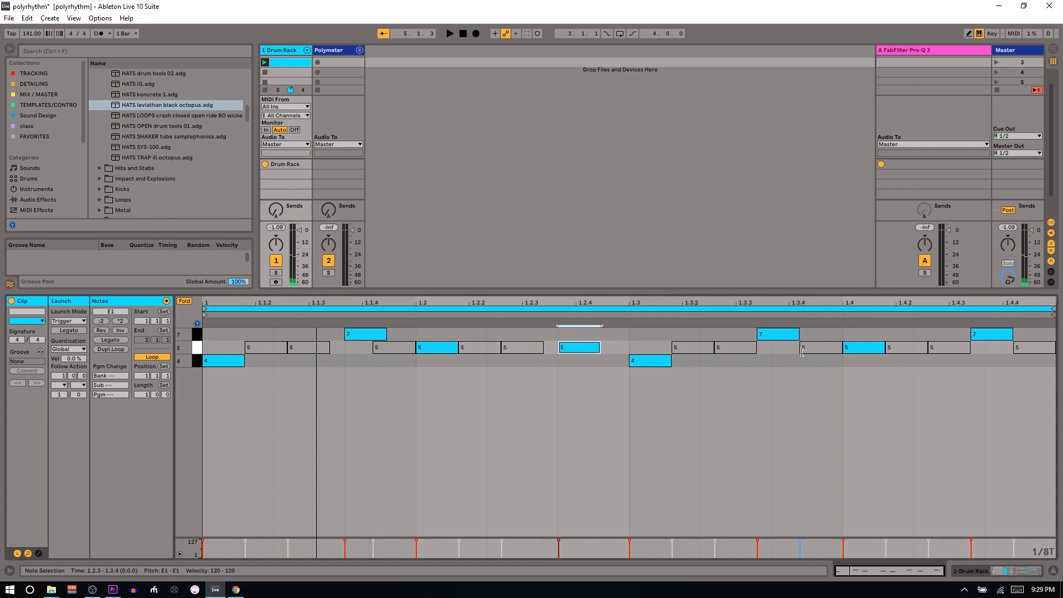
click(785, 334)
key(Right)
click(990, 336)
key(Right)
key(space)
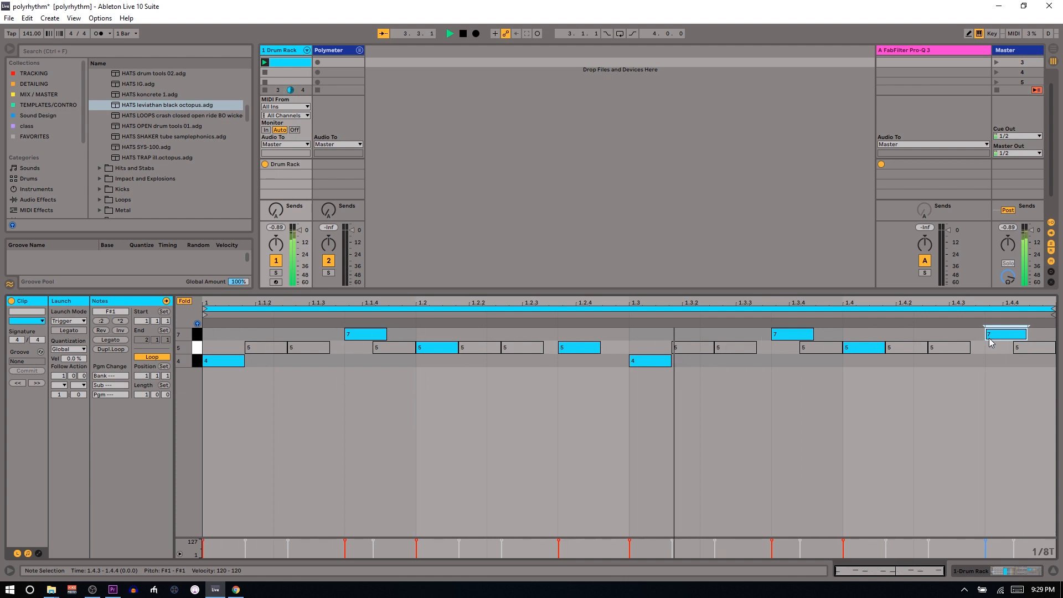
Undo the four triplet-grid note shifts and play the quintuplet pattern.
key(ctrl+z)
key(ctrl+z)
key(ctrl+z)
key(ctrl+z)
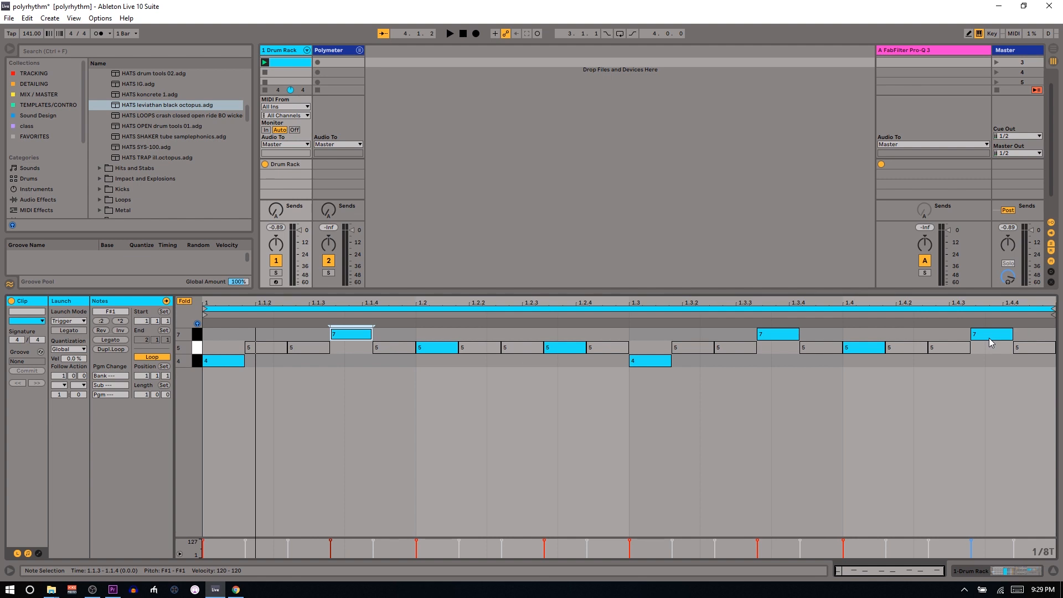
key(space)
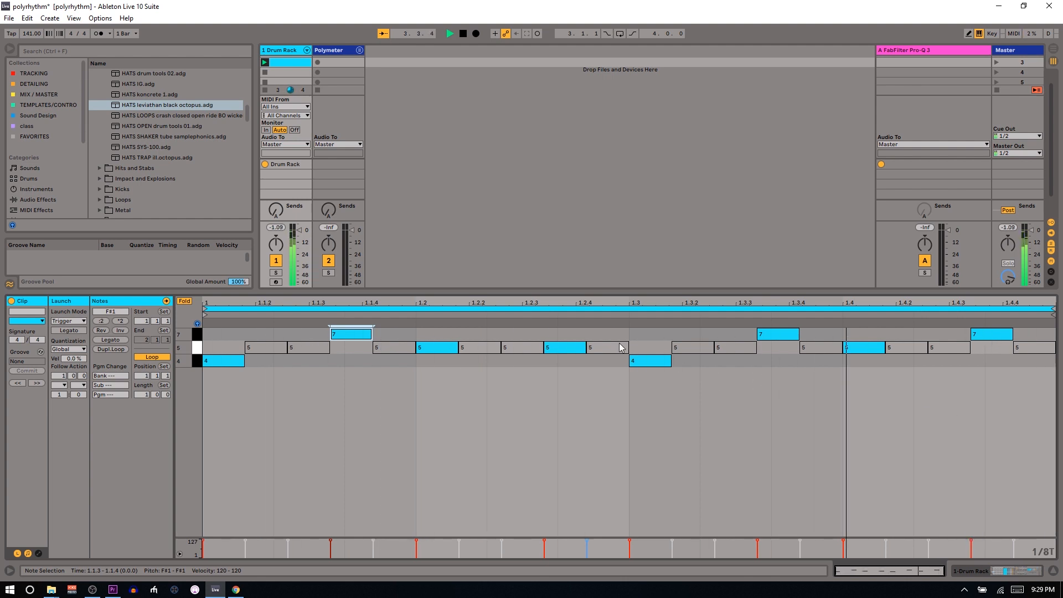
Move the second active note of beat 2 up to row 7 and play the pattern.
click(582, 349)
key(space)
key(Up)
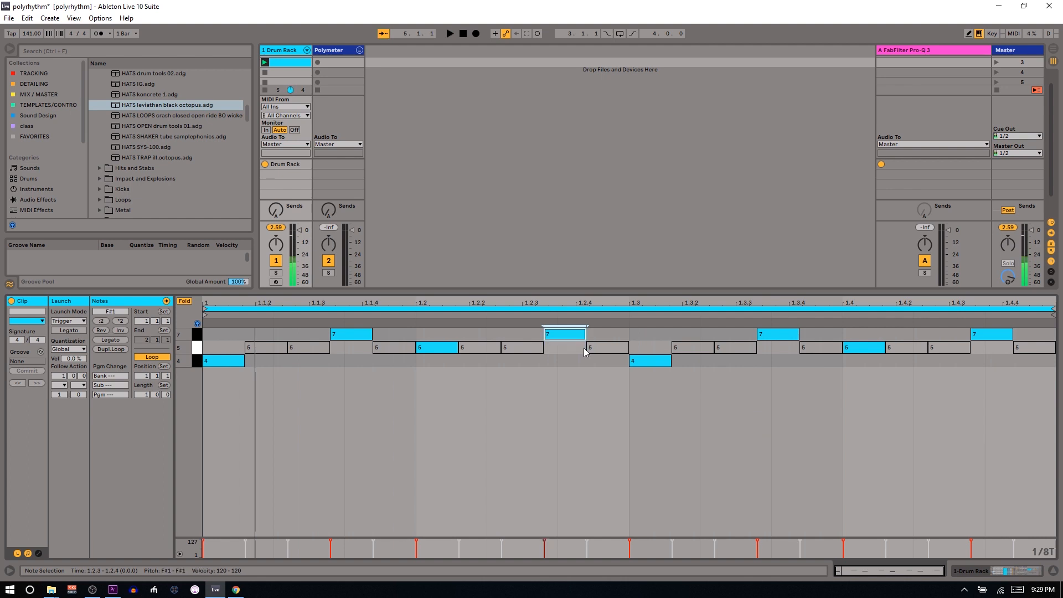
key(space)
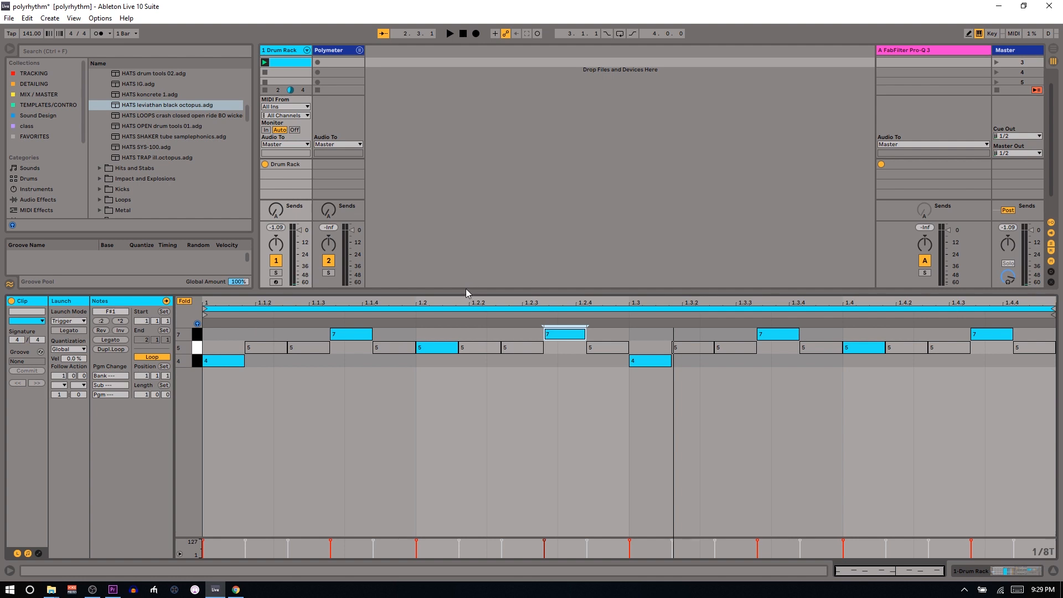
Examine the lower note rows of the POLYRHYTHMS clip and reopen the third slot's clip.
drag(466, 291, 483, 375)
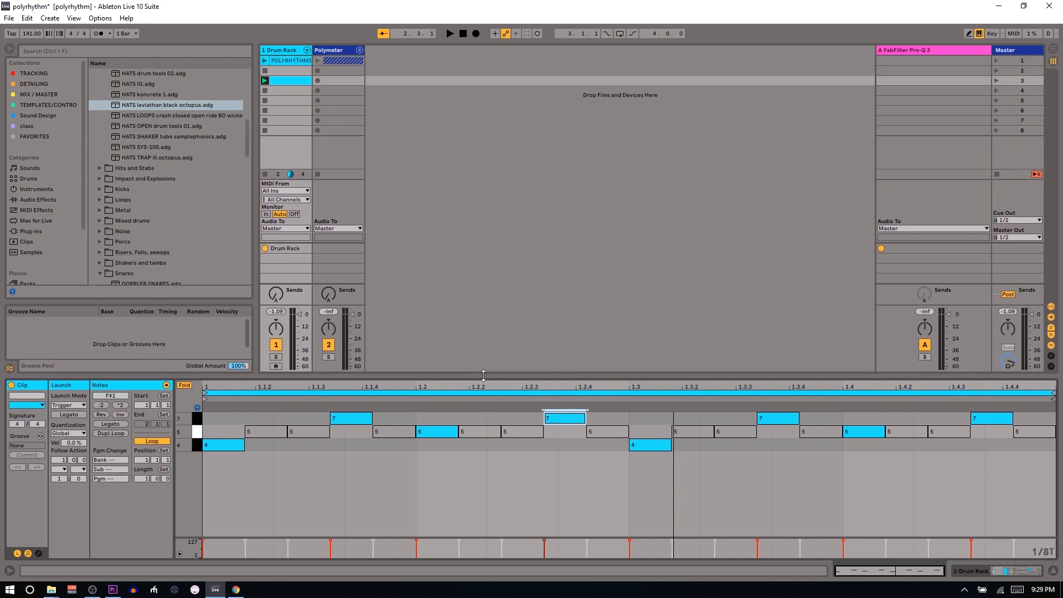
click(283, 64)
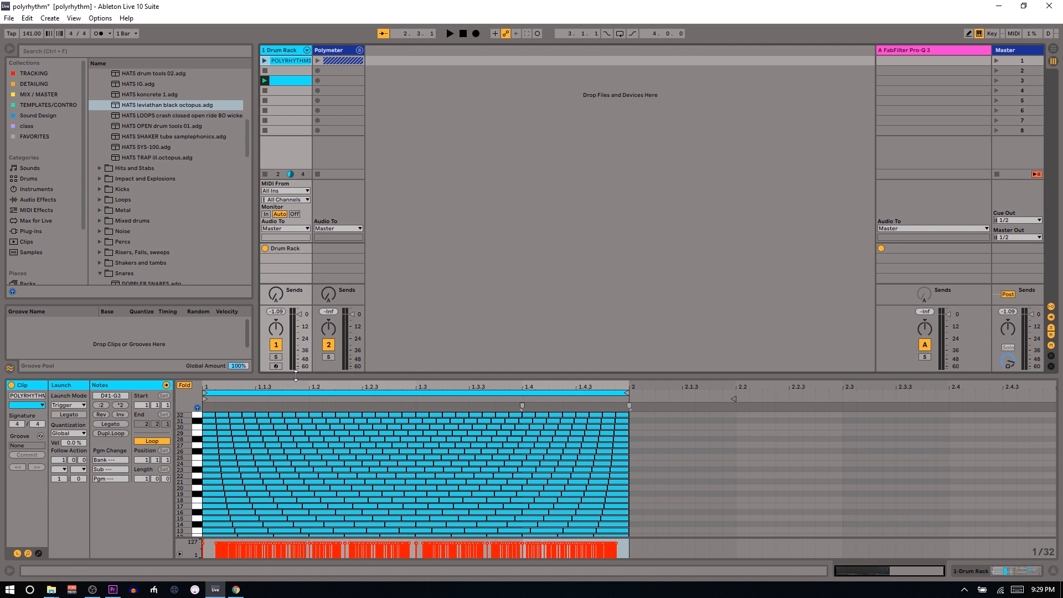
drag(298, 387, 298, 388)
scroll(272, 430, down, 4)
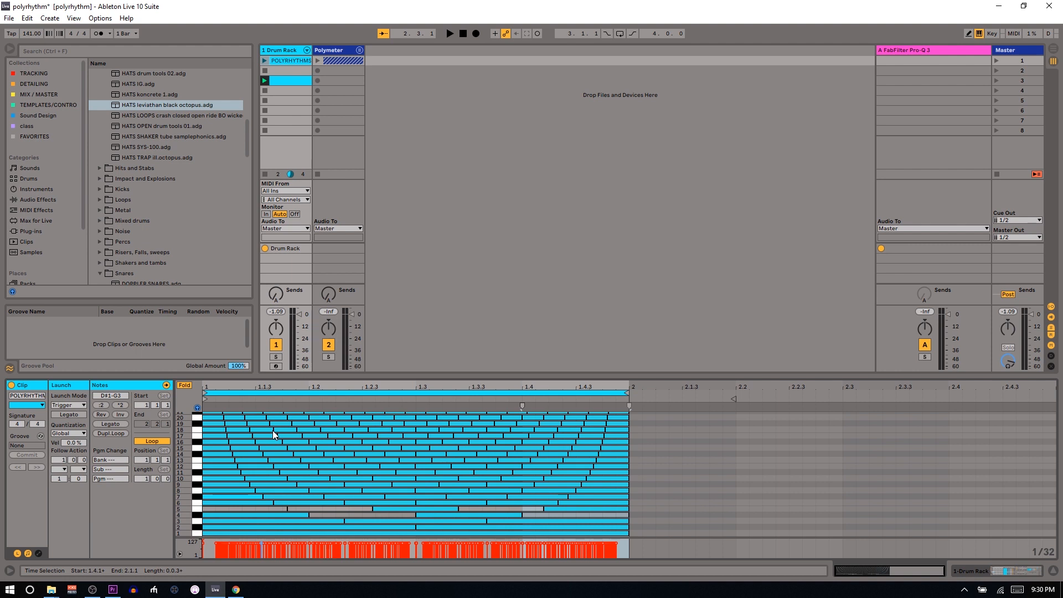
click(290, 67)
click(288, 61)
click(288, 78)
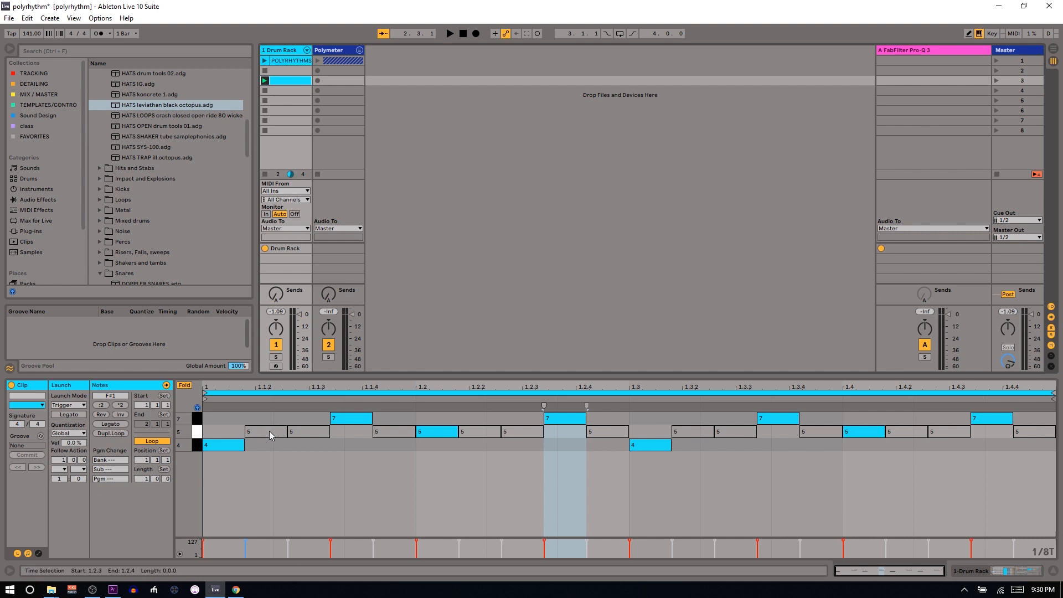
Delete the deactivated notes in beat 1 and the second and third notes of beat 2.
drag(258, 422, 305, 444)
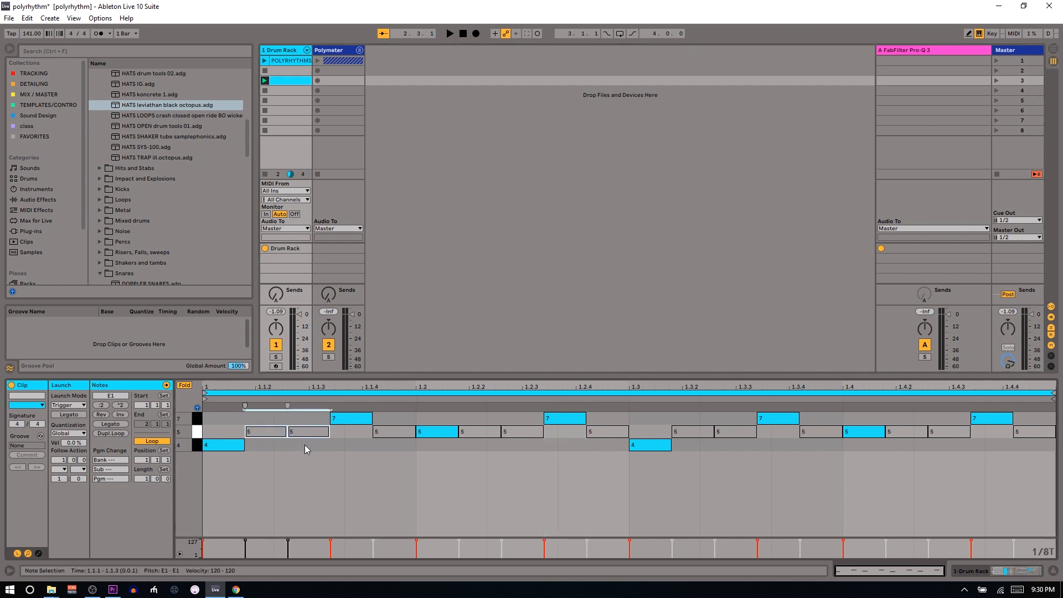
key(Delete)
click(397, 439)
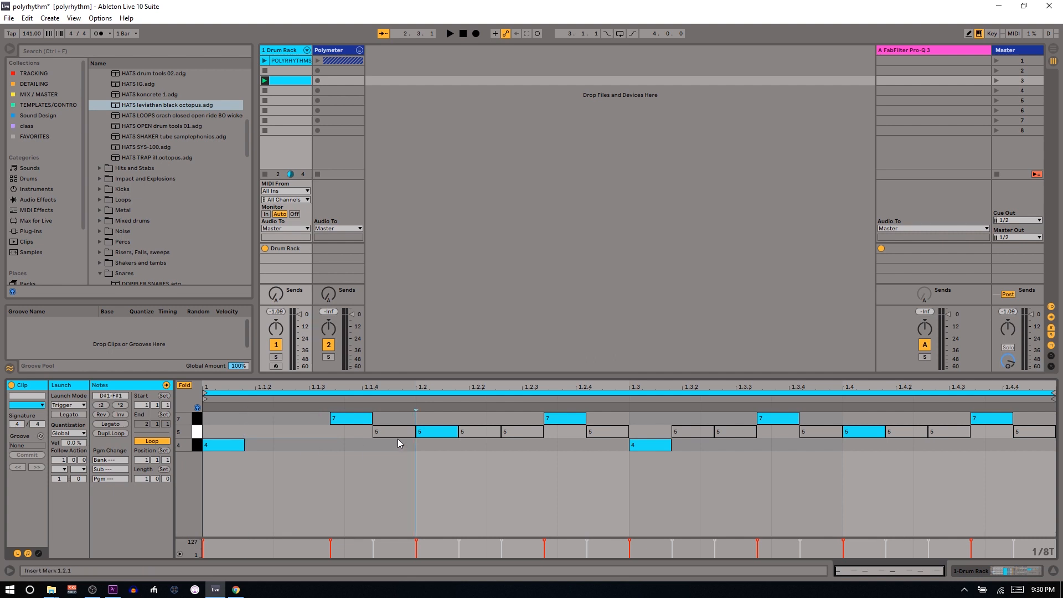
double_click(398, 433)
double_click(495, 432)
double_click(530, 431)
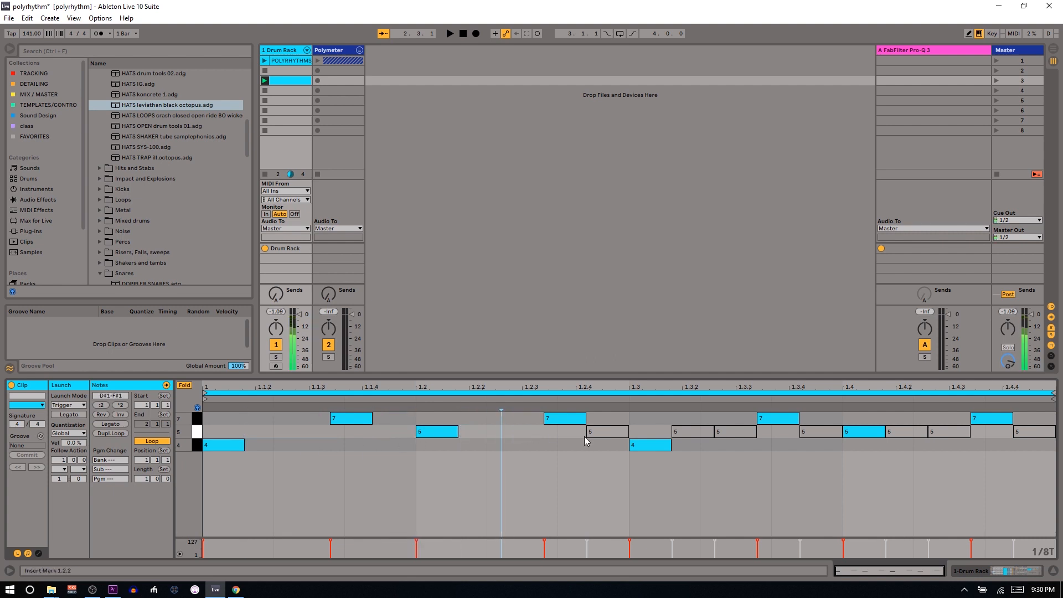
Delete the remaining deactivated notes from the end of beat 2 through beat 4.
double_click(591, 433)
double_click(686, 432)
click(719, 430)
double_click(720, 431)
click(863, 438)
click(909, 431)
click(946, 432)
key(Delete)
click(1024, 435)
key(Delete)
key(Delete)
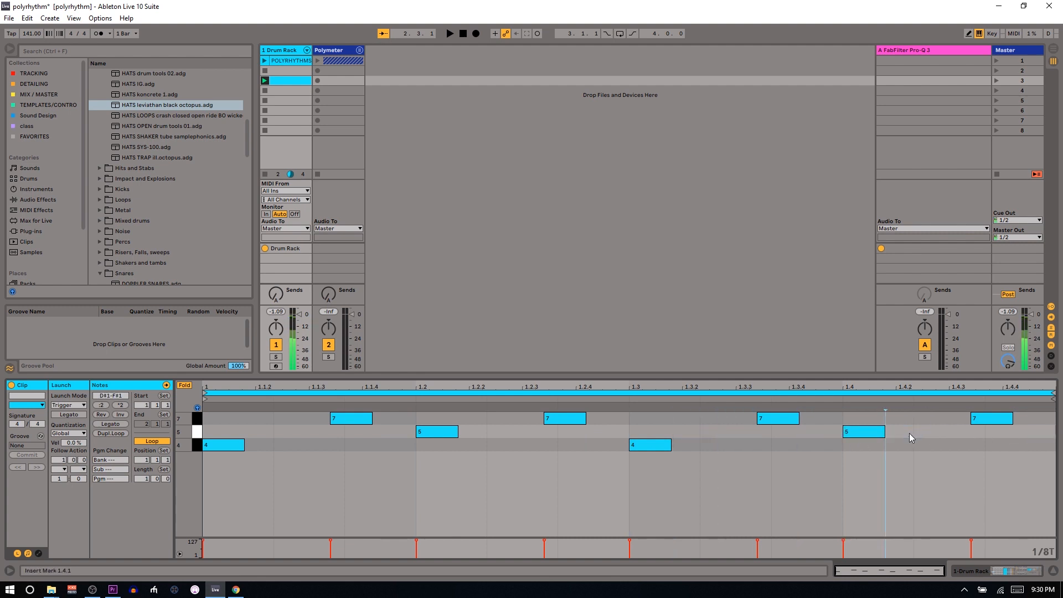
Move all the notes on rows 4 and 5 up to row 7.
key(ctrl+a)
drag(895, 449, 812, 459)
drag(921, 468, 427, 430)
key(Up)
click(651, 433)
key(Up)
click(235, 449)
key(Up)
key(Up)
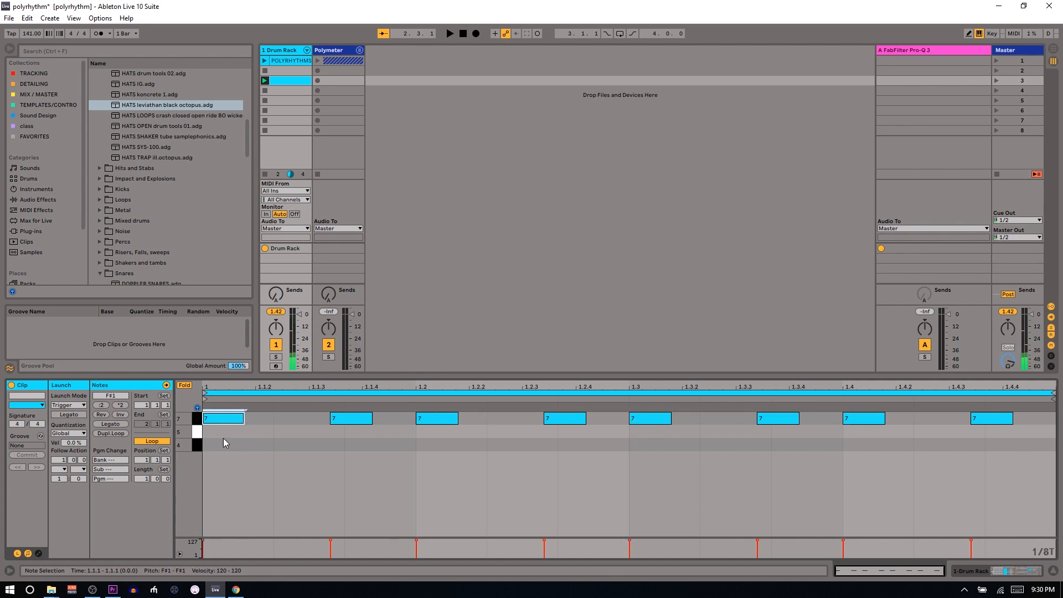
Accent the row 7 downbeats by setting their velocity to 127 and the off-beat notes' velocity to about 64.
click(197, 421)
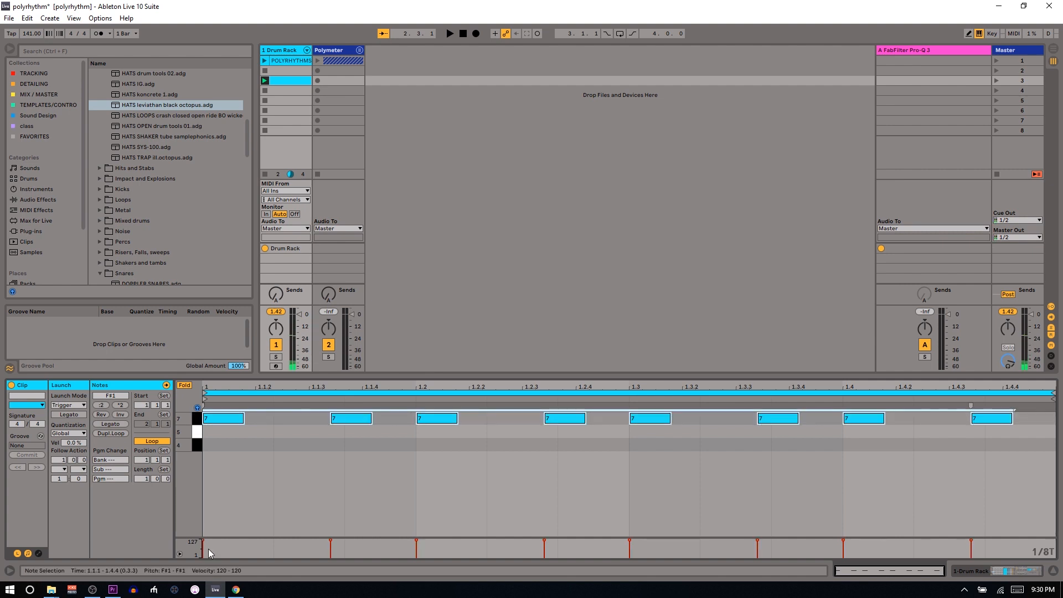
mouse_move(203, 540)
mouse_down()
mouse_move(210, 548)
mouse_move(203, 501)
mouse_up()
click(212, 543)
click(401, 526)
drag(416, 528, 416, 502)
click(632, 547)
click(629, 528)
drag(631, 527, 629, 501)
click(835, 541)
click(843, 528)
drag(844, 527, 843, 502)
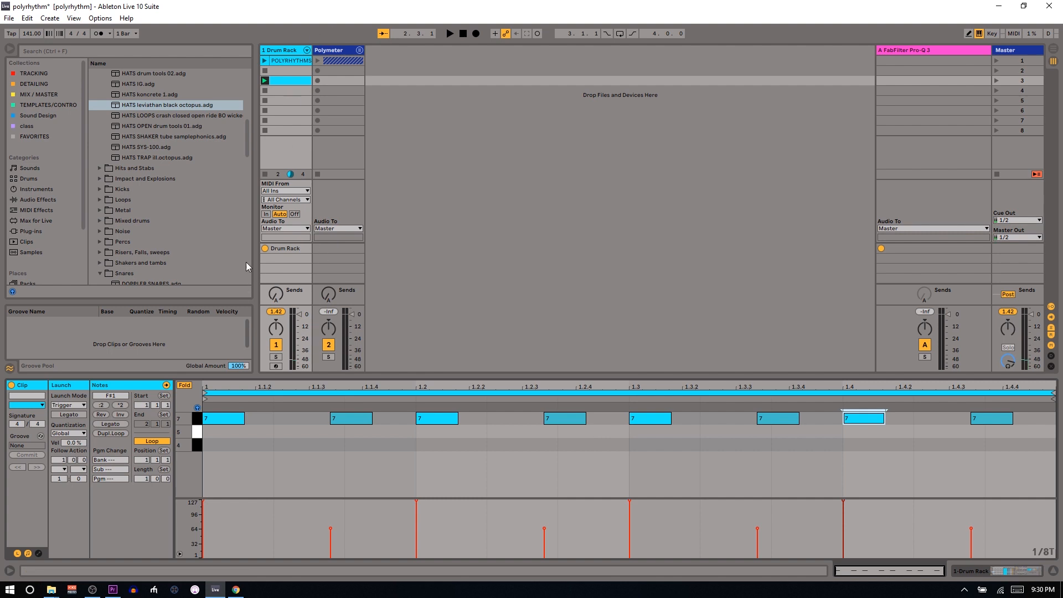
Extract the third slot's clip into the groove pool and name the groove "quintuplet down accent".
drag(230, 167, 92, 336)
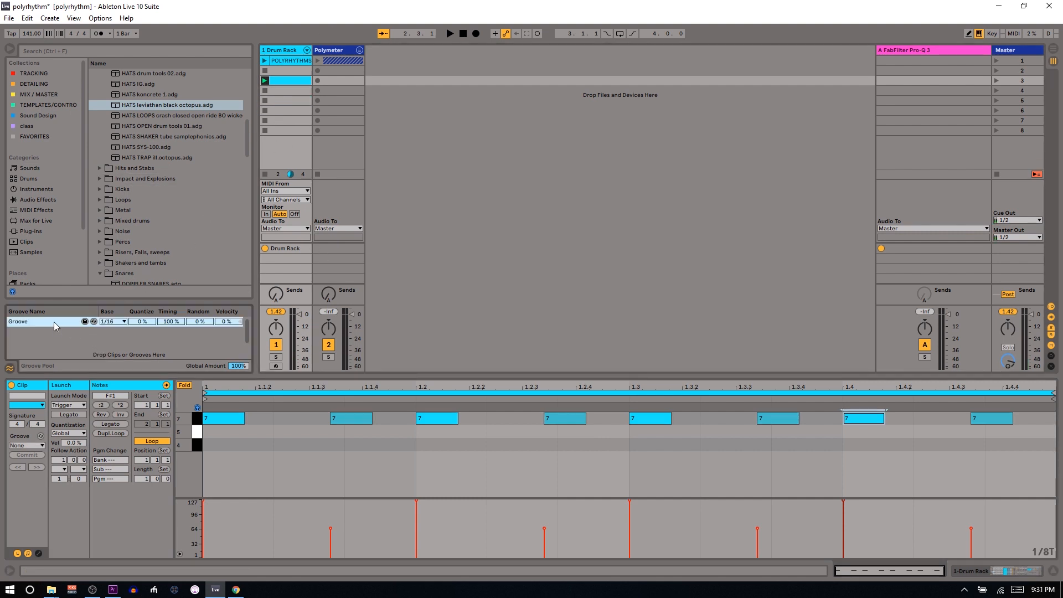
key(q)
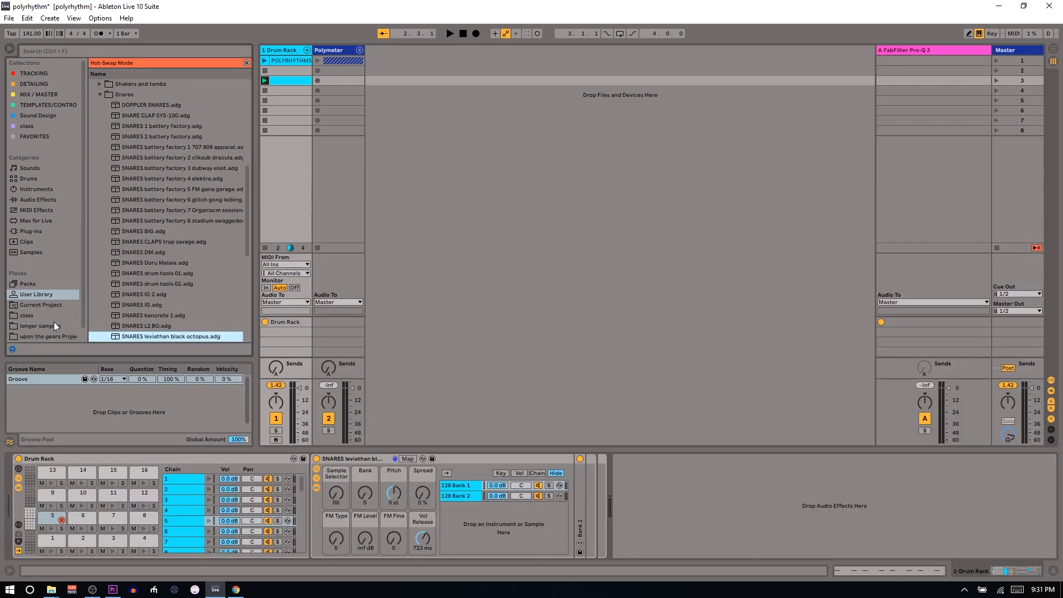
click(31, 378)
key(q)
click(32, 378)
key(ctrl+r)
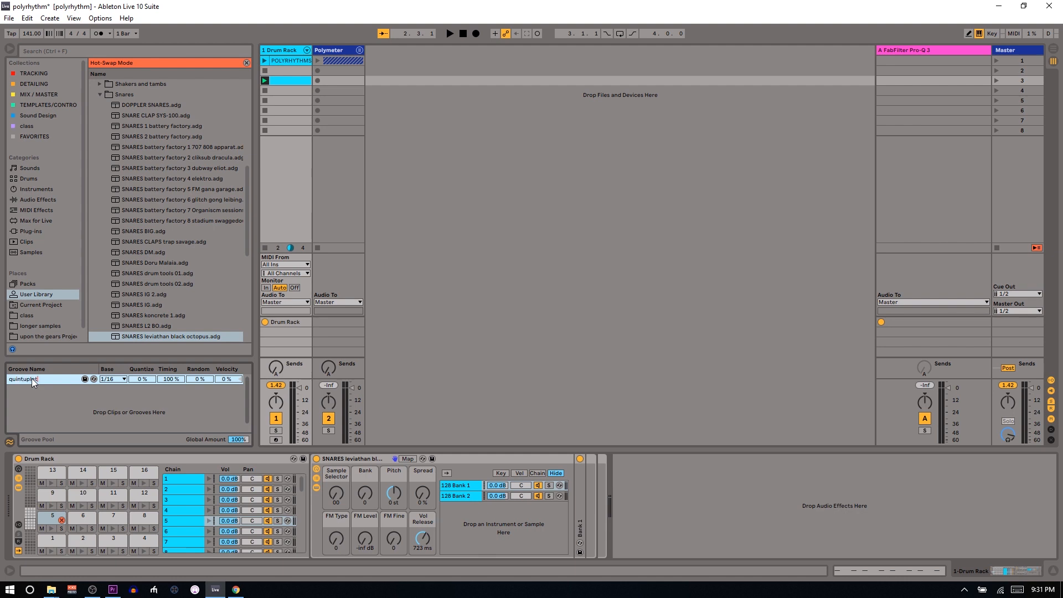
text(cen)
Duplicate the third slot's clip into the fourth slot and open the copy for note editing.
click(284, 82)
key(ctrl+d)
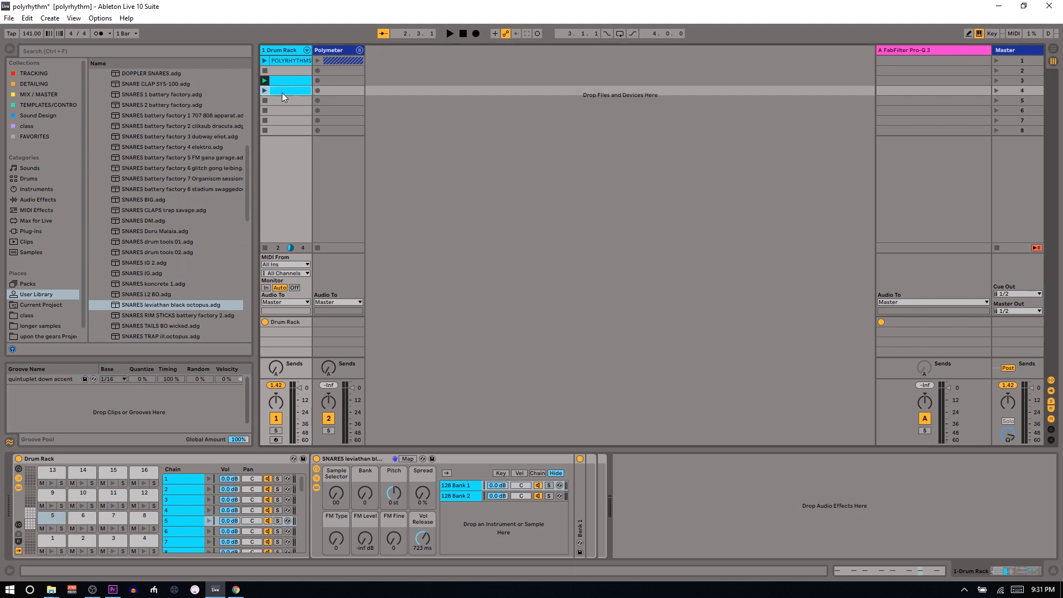
double_click(281, 92)
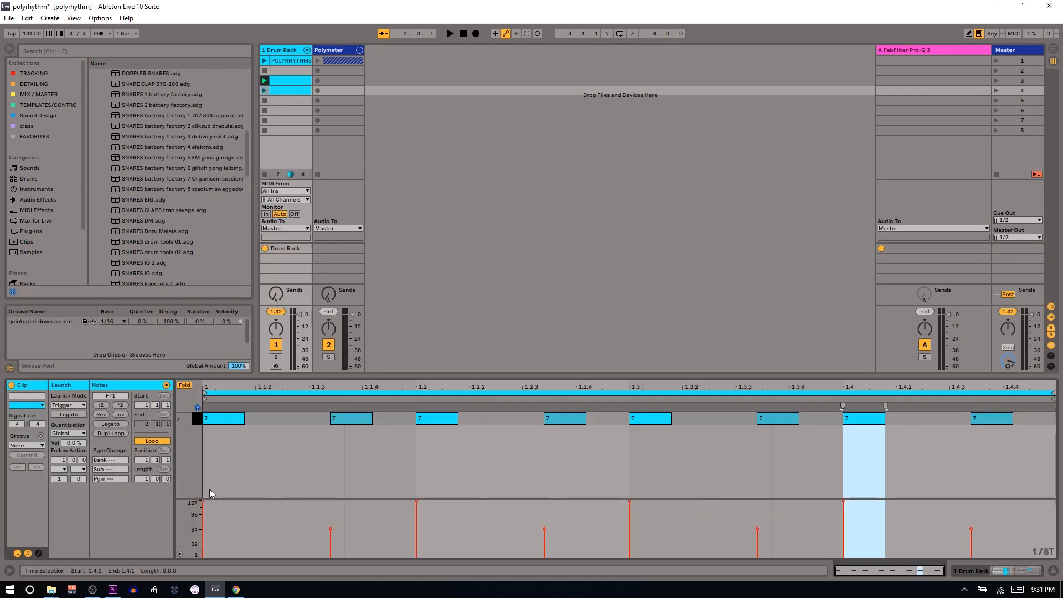
Reverse the accents in the copied clip, setting the off-beat notes to velocity 127 and the downbeat notes to 80.
drag(203, 503, 204, 522)
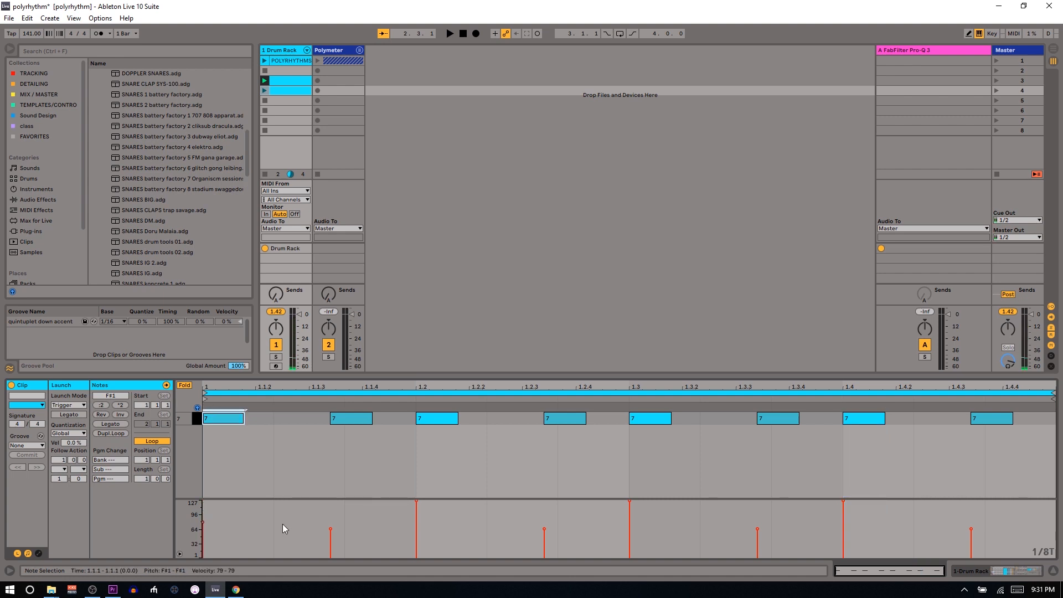
key(ctrl+z)
drag(257, 524, 1057, 569)
drag(757, 529, 757, 509)
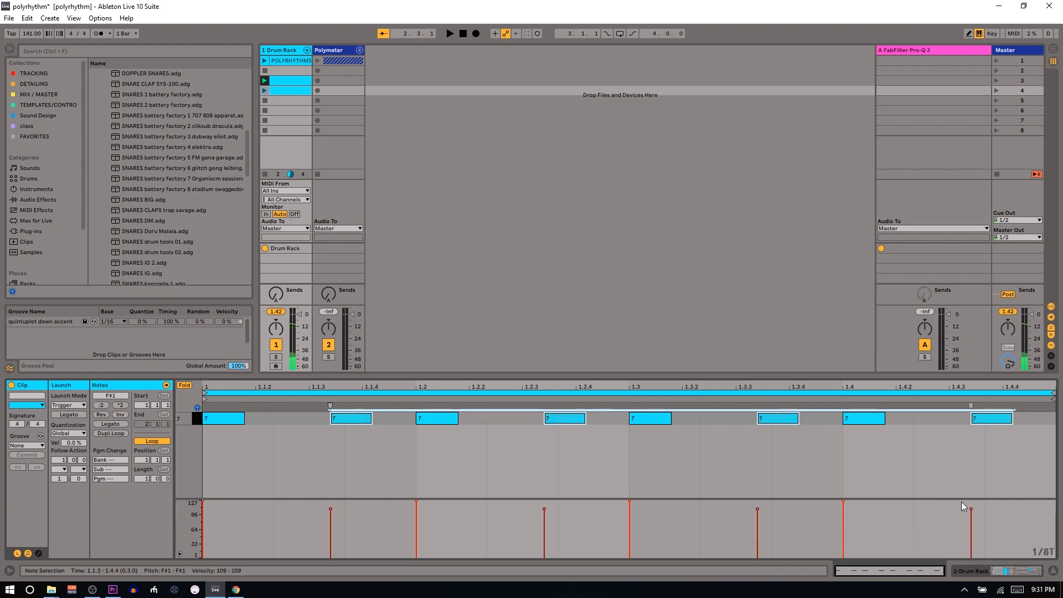
click(945, 503)
drag(953, 503, 138, 390)
drag(203, 503, 204, 521)
drag(308, 518, 983, 430)
drag(758, 508, 757, 501)
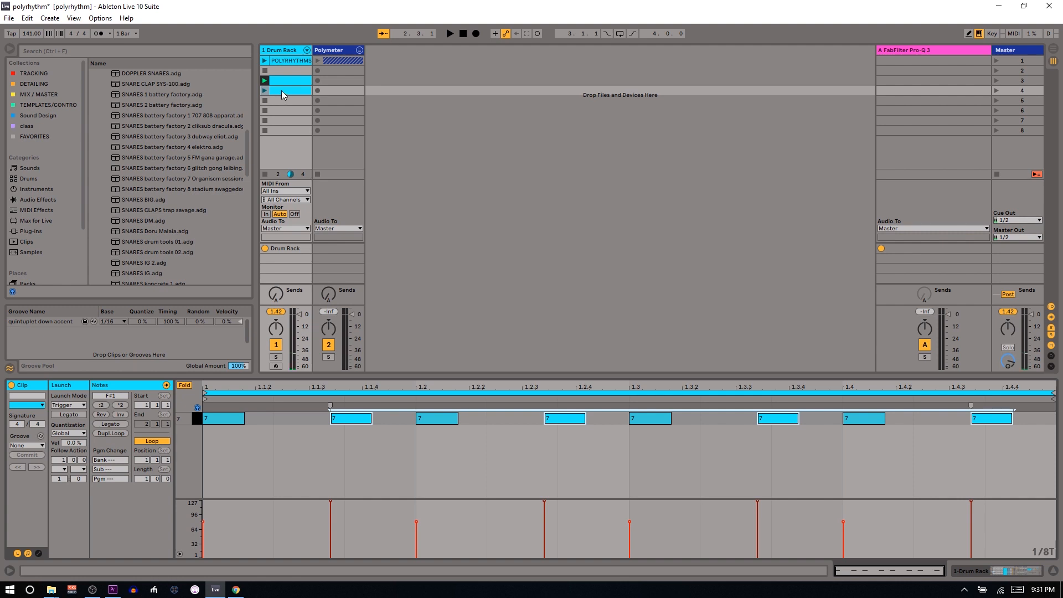
Extract the fourth slot's clip as a groove named "quintuplet up accent" and save it to the User Library.
click(93, 337)
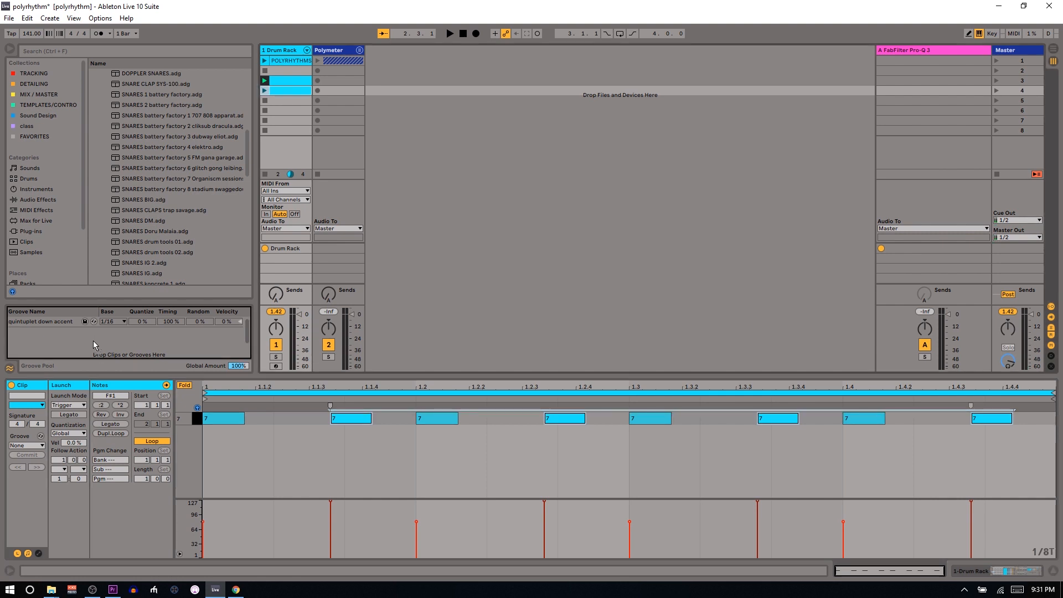
drag(93, 341, 93, 341)
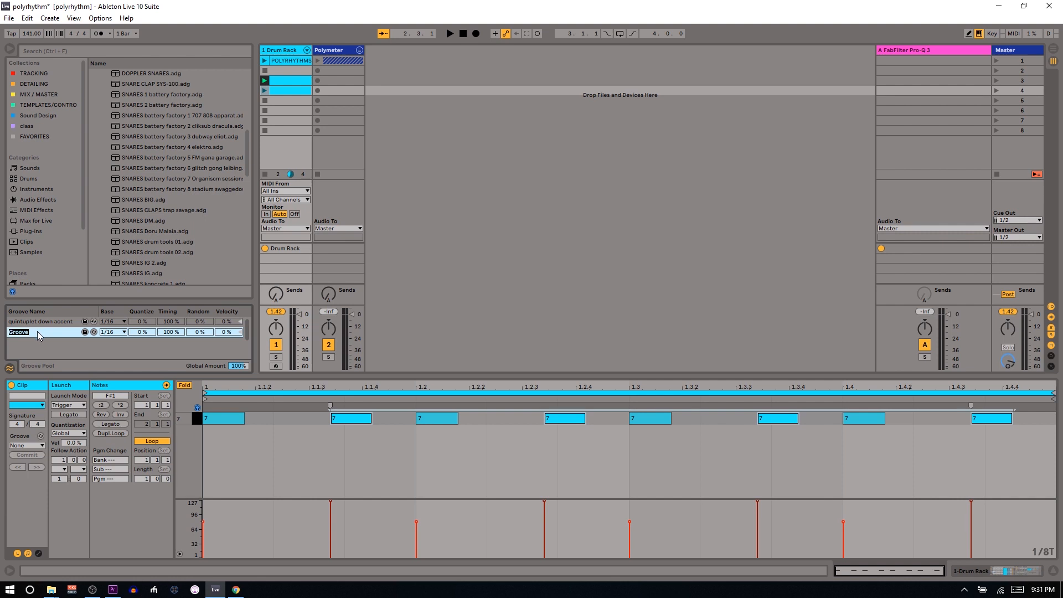
click(84, 331)
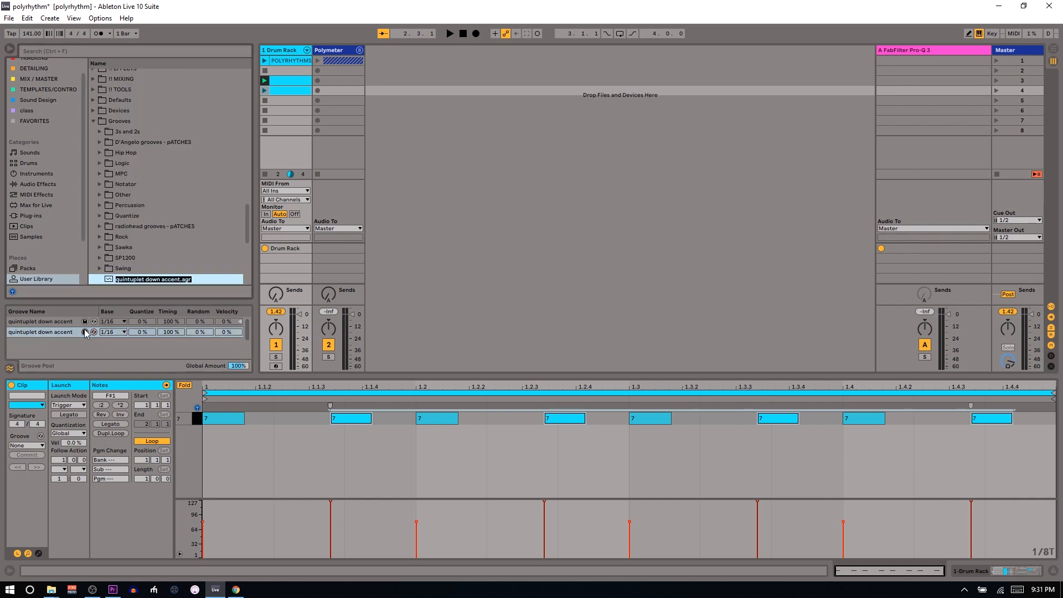
text(quintuplet up accent)
key(Return)
Move the beat 1 note down to row 4 and the beat 2 note down to row 5.
scroll(254, 444, down, 2)
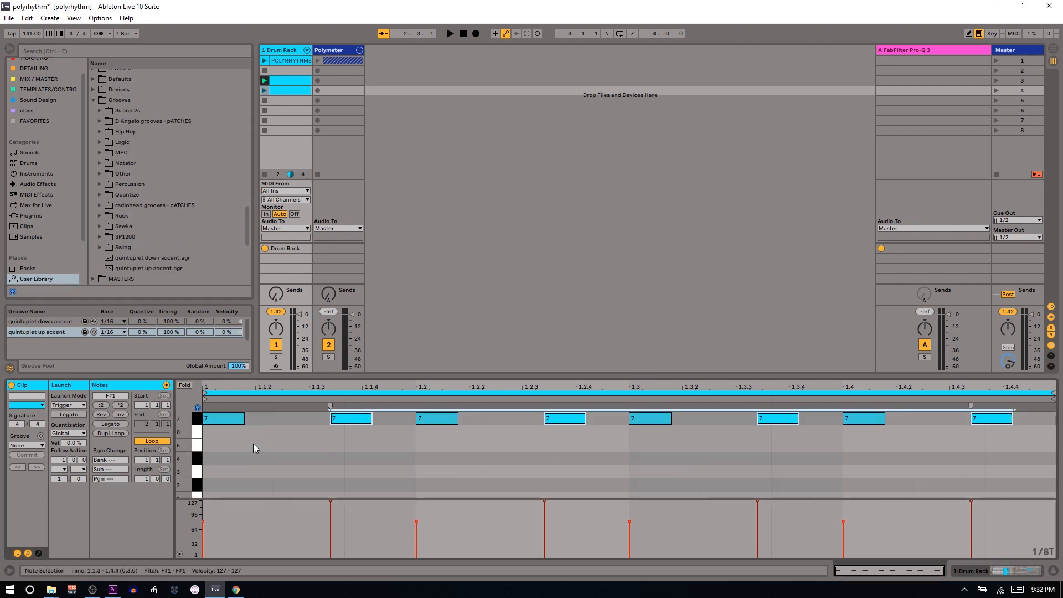
click(230, 424)
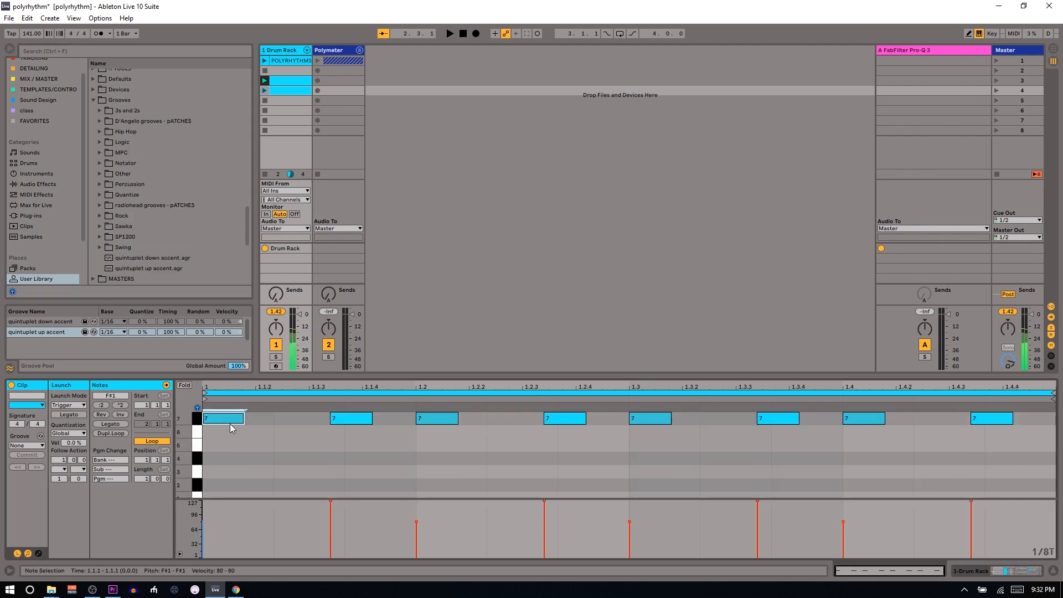
key(Down)
key(Down)
key(Down)
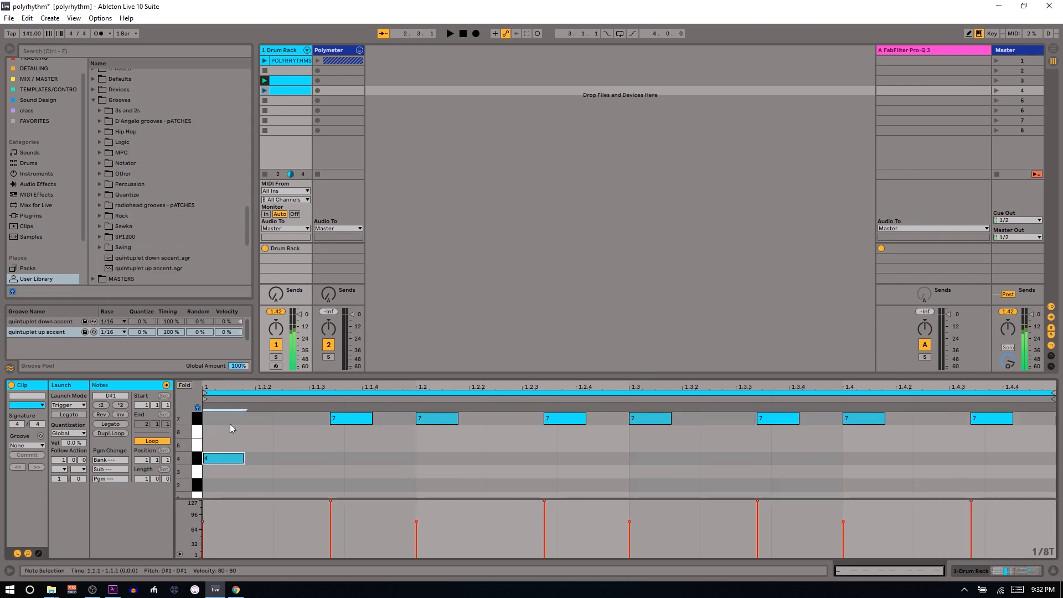
click(447, 422)
key(Down)
key(Down)
key(Down)
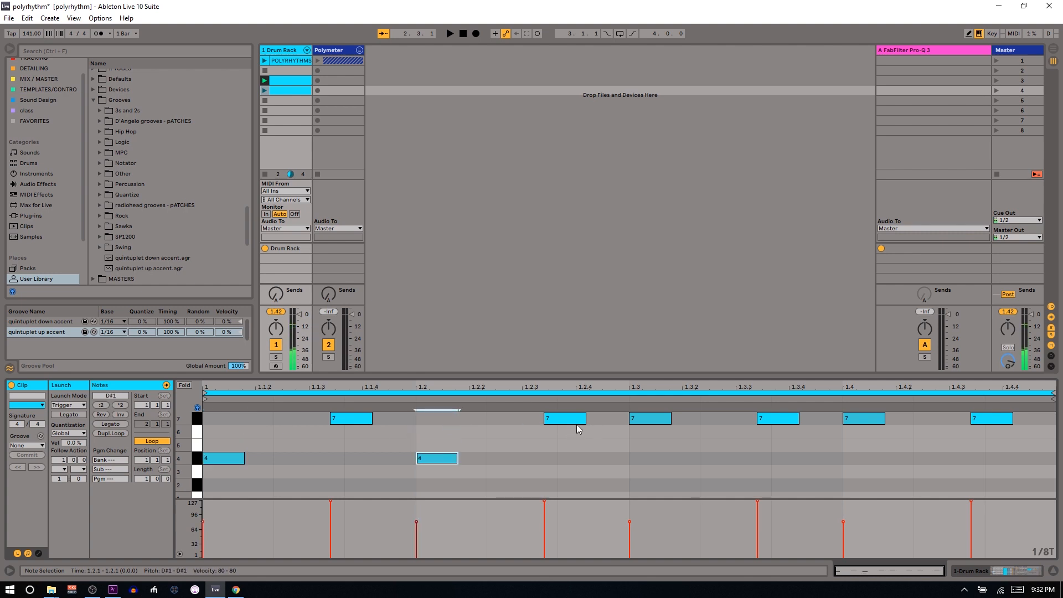
key(Up)
Move the beat 3 note to row 4, and the beat 4 note and beat 2's off-beat note to row 5.
click(635, 420)
key(Down)
key(Down)
key(Down)
click(866, 418)
key(Down)
key(Down)
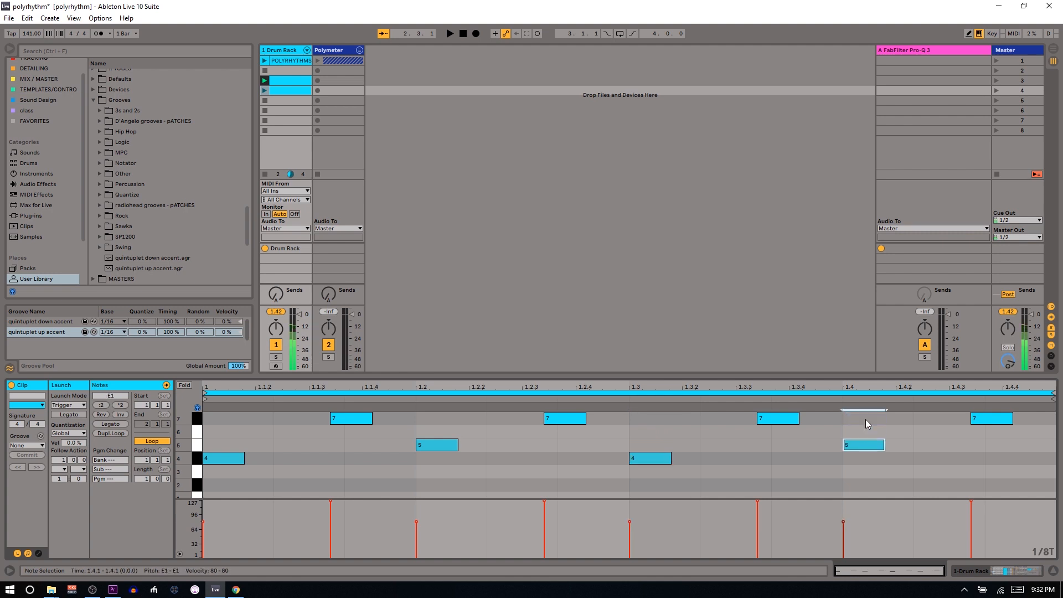
click(560, 419)
key(Down)
key(Down)
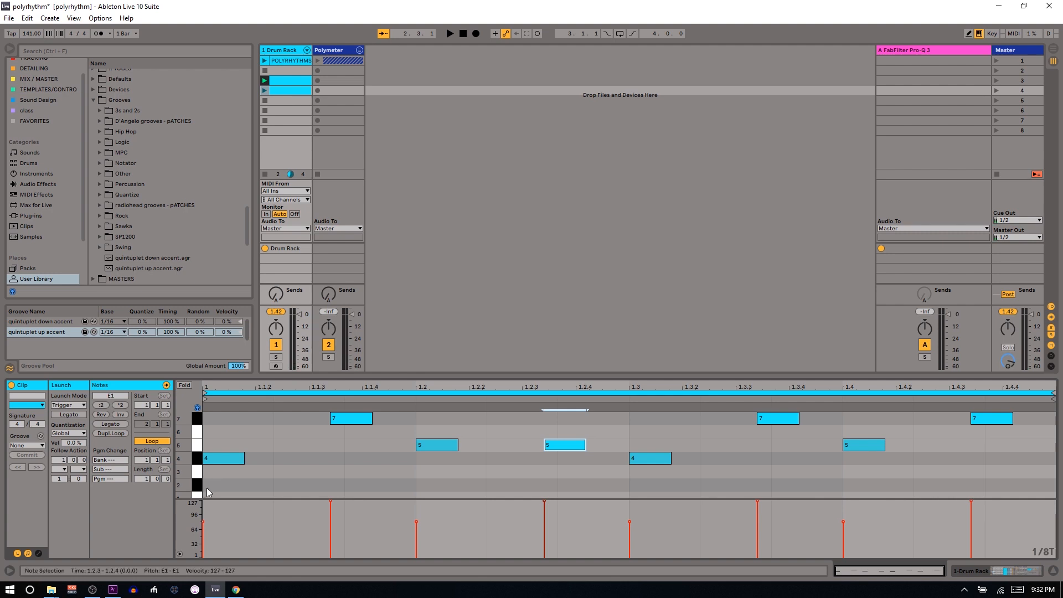
Set all the notes' velocity to 127 and quantize them to straight 1/8 notes.
key(ctrl+a)
drag(204, 523, 204, 503)
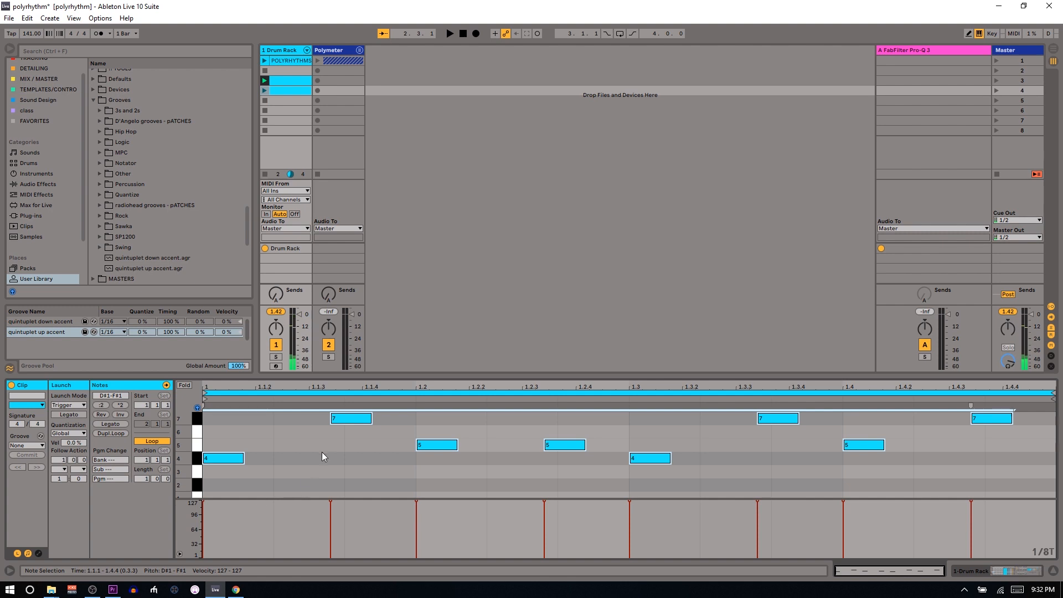
key(ctrl+u)
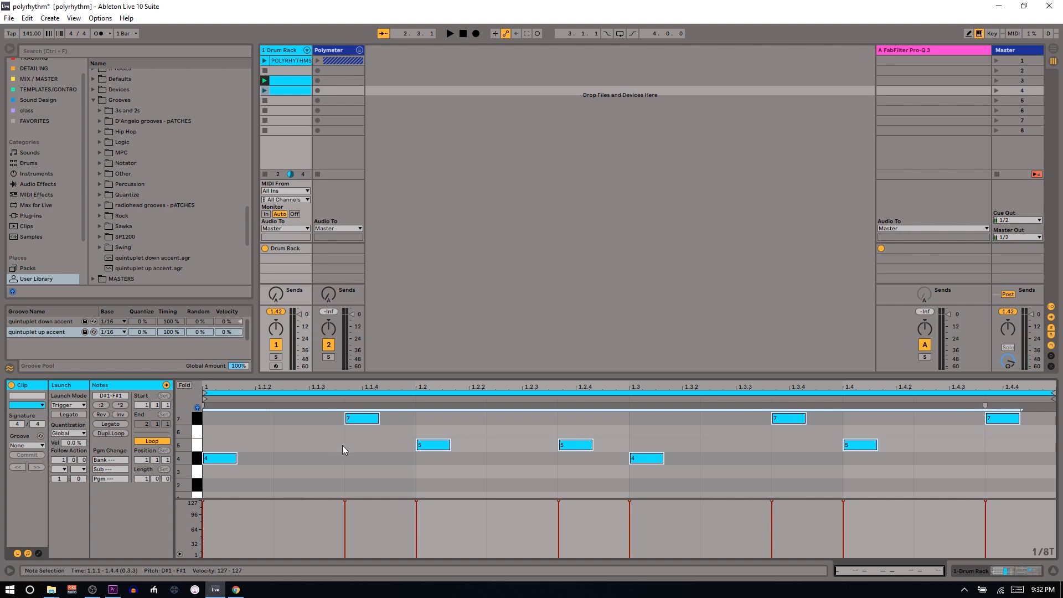
key(ctrl+shift+u)
click(512, 322)
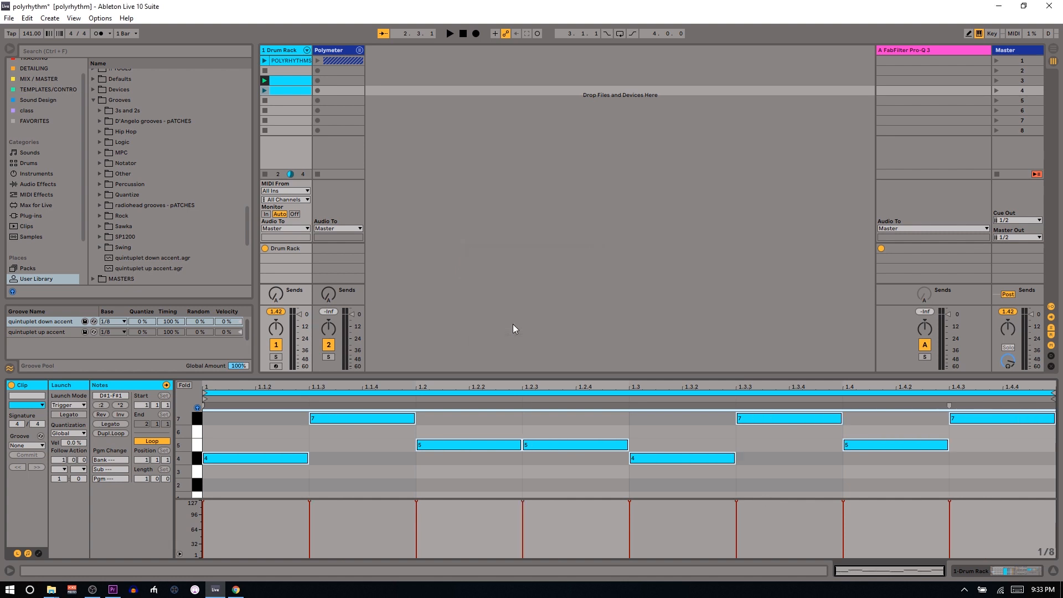
Apply the "quintuplet up accent" groove to the straight eighth-note clip and commit it.
click(24, 446)
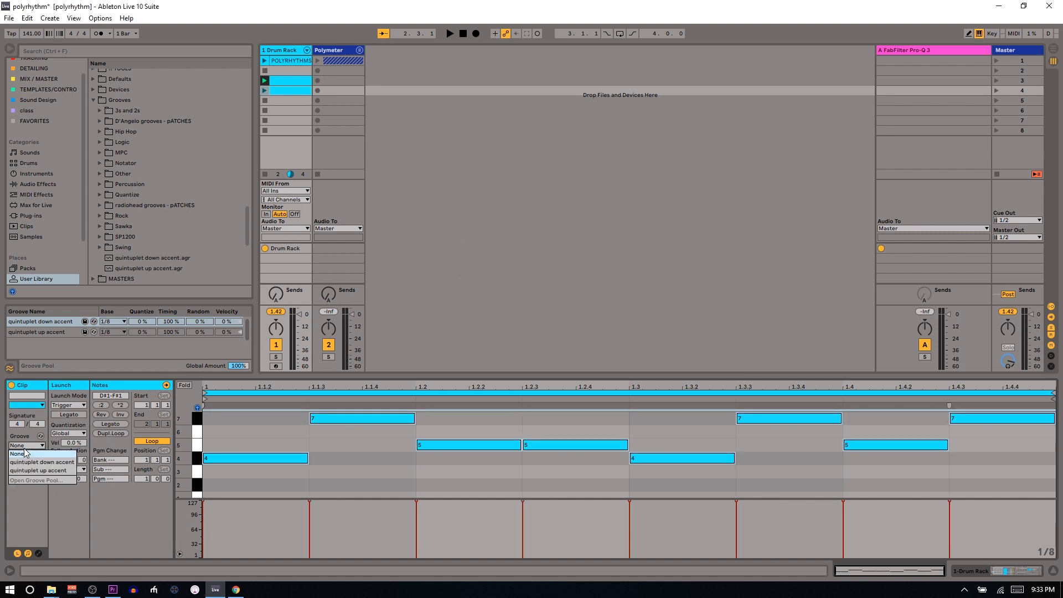
click(45, 468)
click(27, 454)
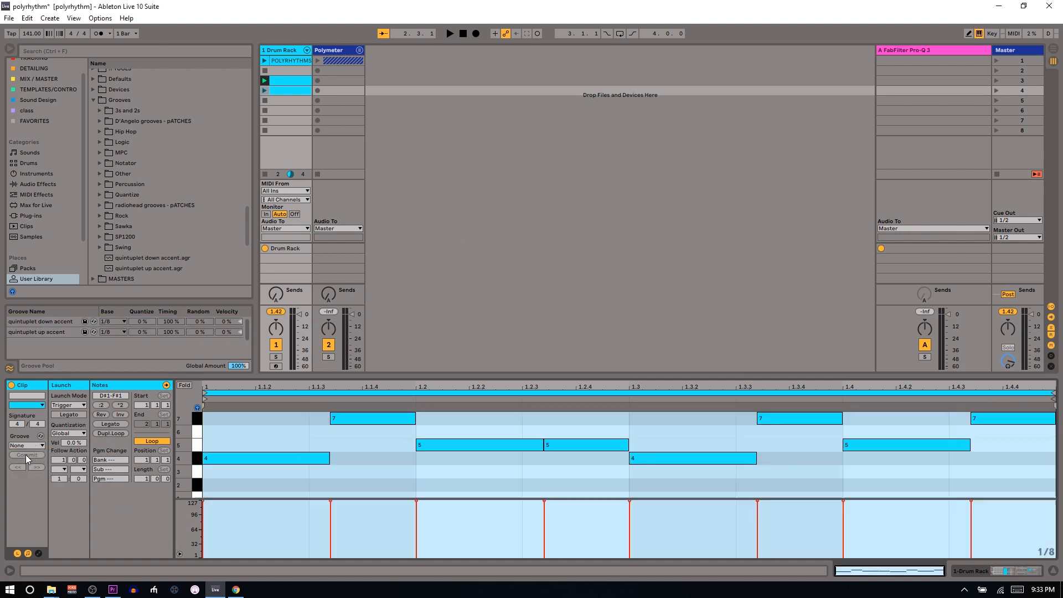
click(354, 440)
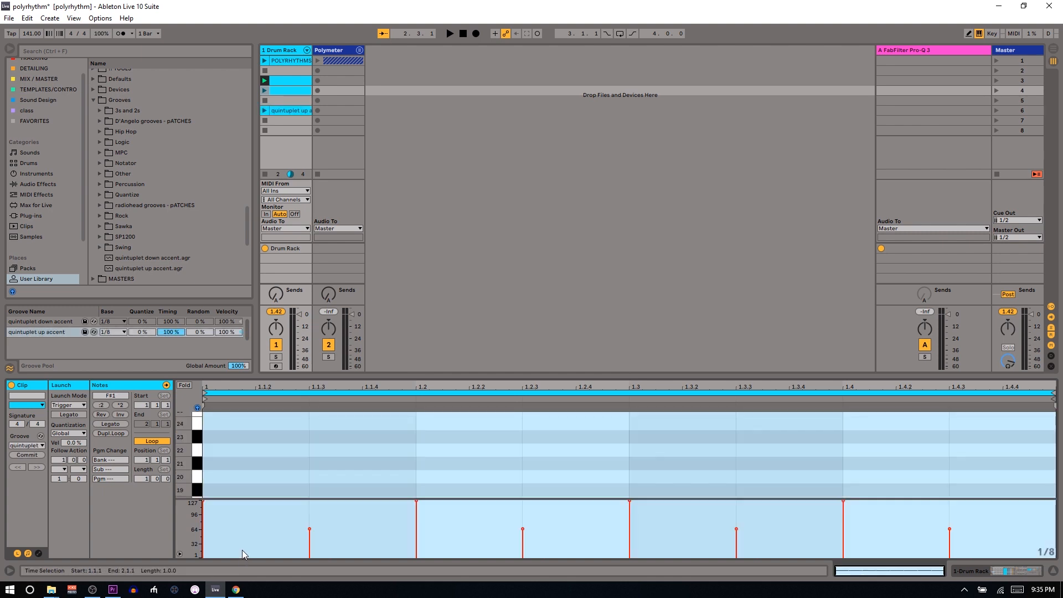
Set every note's velocity to 85, and commit the "quintuplet up accent" groove to the clip.
mouse_move(309, 528)
mouse_down()
mouse_move(309, 502)
mouse_move(309, 519)
mouse_up()
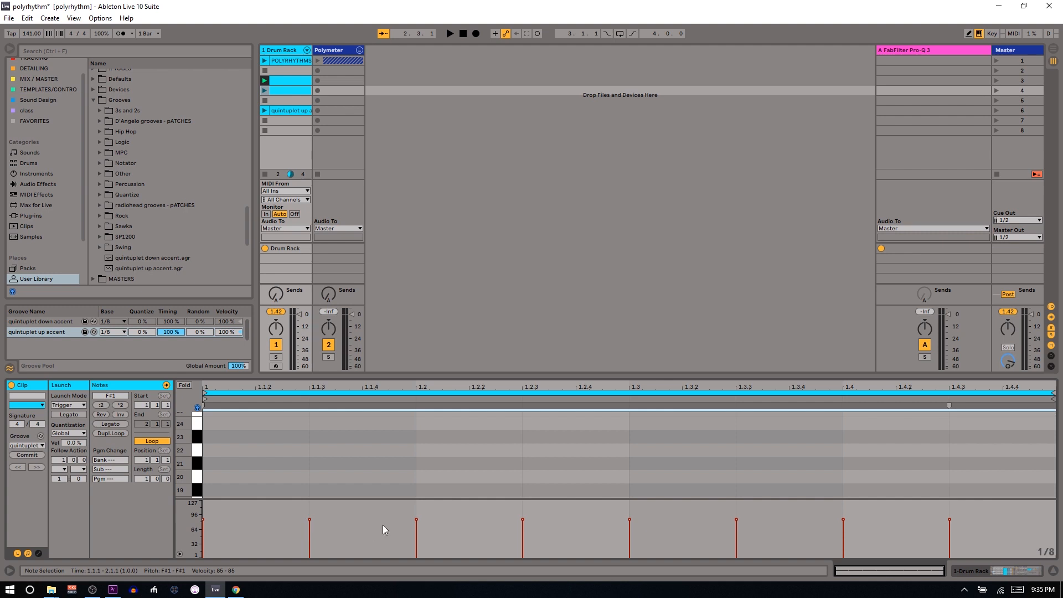
drag(148, 333, 148, 288)
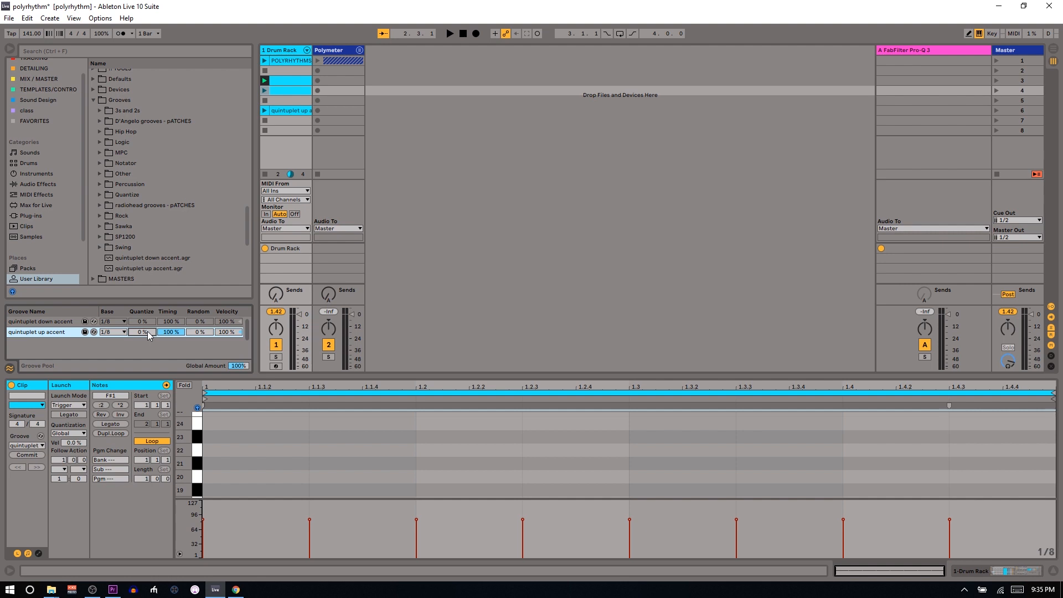
click(24, 444)
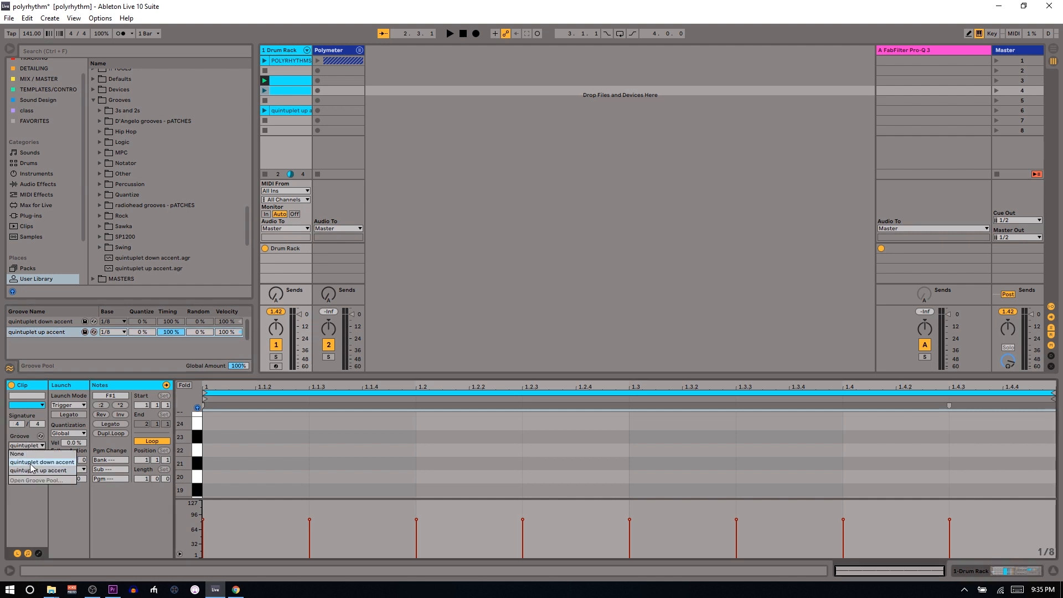
click(33, 471)
click(19, 455)
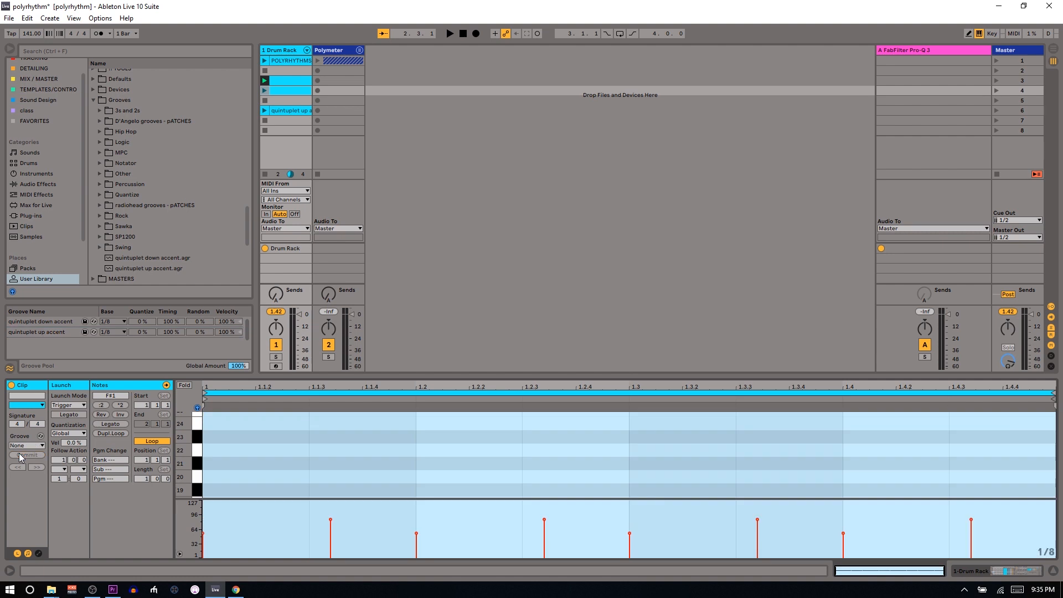
Raise all the notes' velocities together, to 72 for the downbeats and 113 for the off-beats.
click(331, 519)
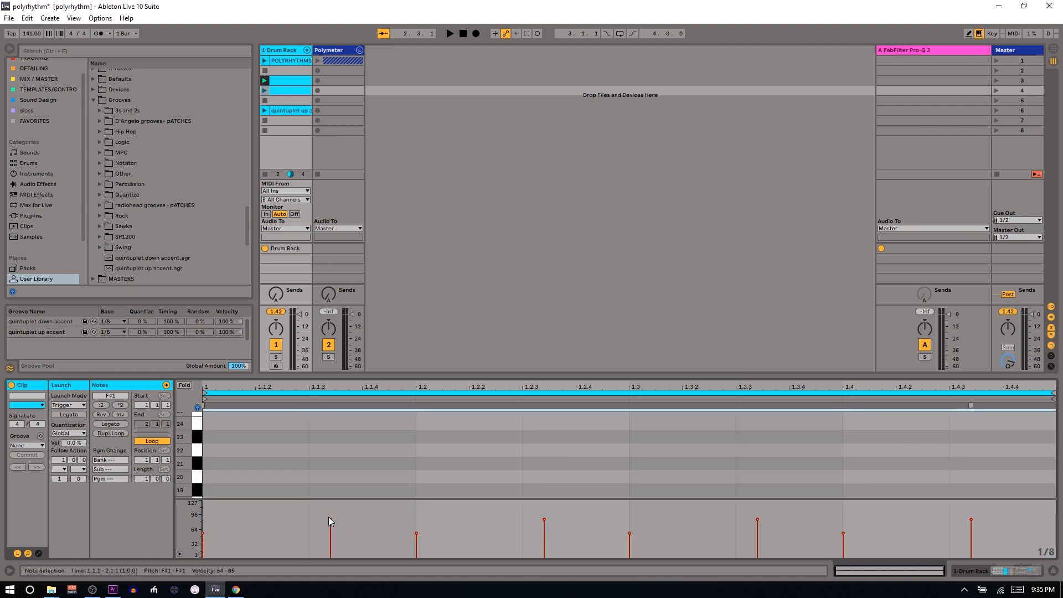
drag(331, 520, 331, 507)
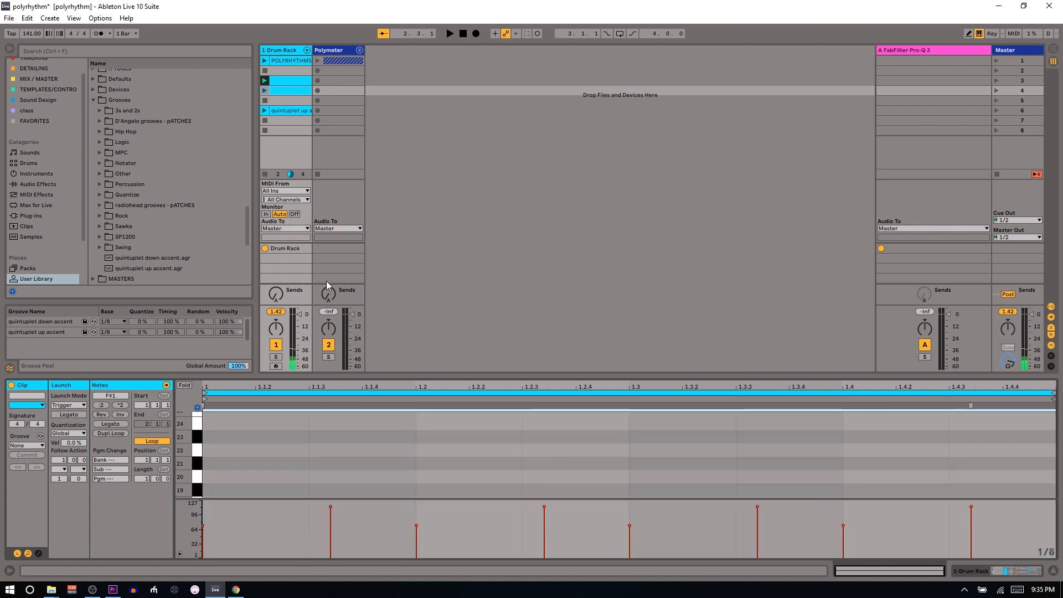
Move the swung clip's beat 1 note to row 4 and its beat 2 note to row 5.
scroll(310, 455, down, 6)
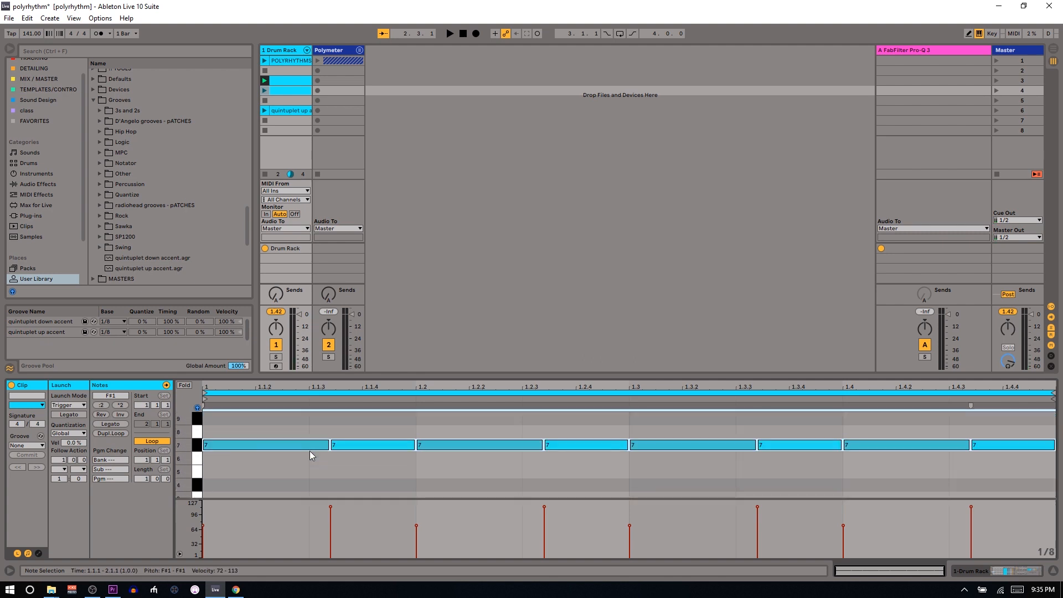
click(287, 447)
key(Down)
key(Down)
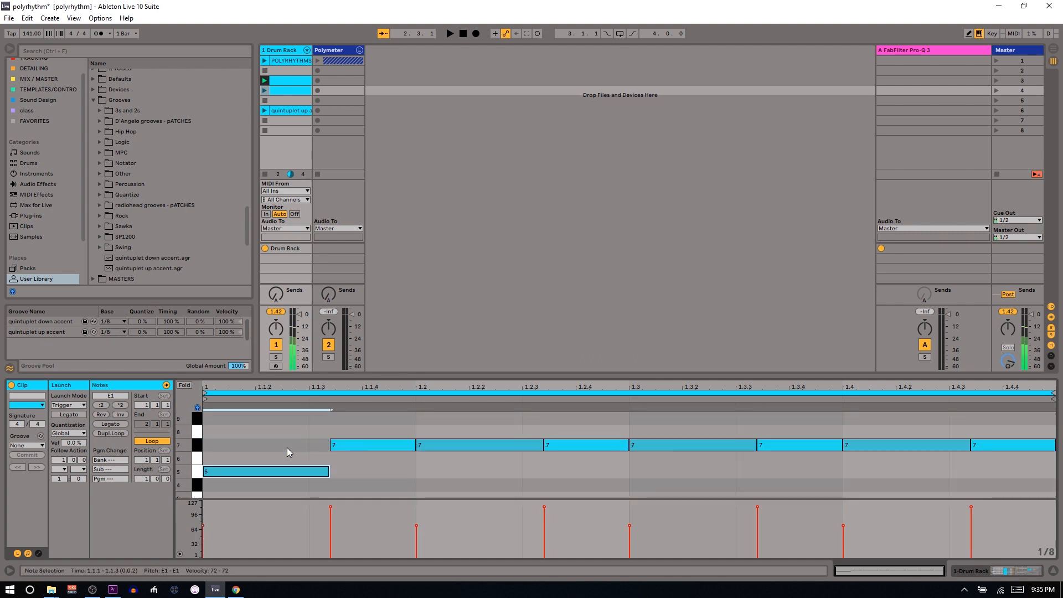
key(Down)
click(324, 458)
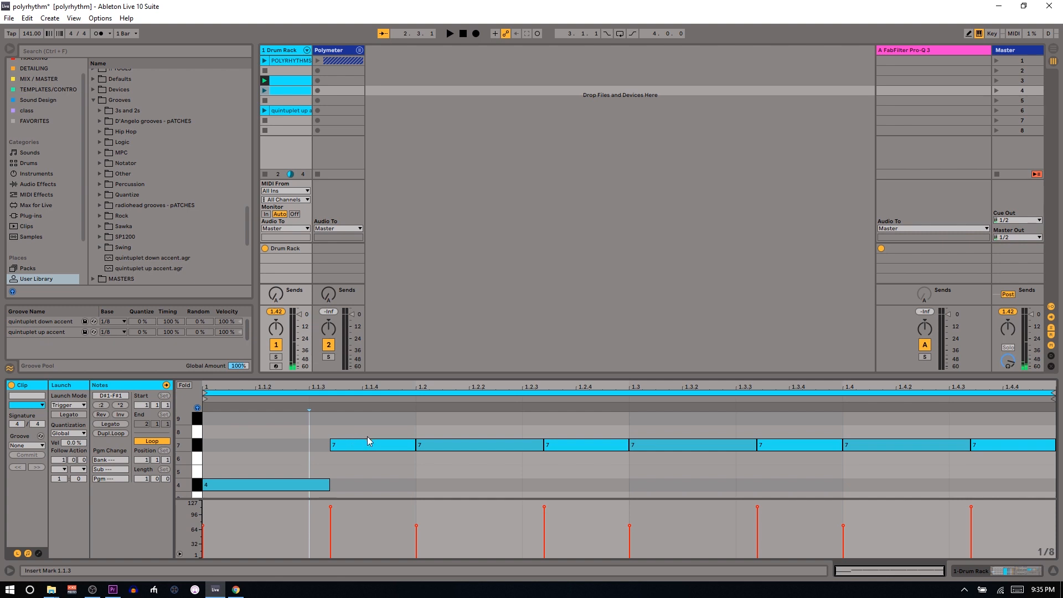
click(470, 445)
key(Down)
key(Down)
Move the swung clip's beat 3 note to row 4 and its beat 4 note to row 5.
click(642, 430)
click(642, 445)
key(Down)
key(Down)
key(Down)
click(881, 441)
key(Down)
key(Down)
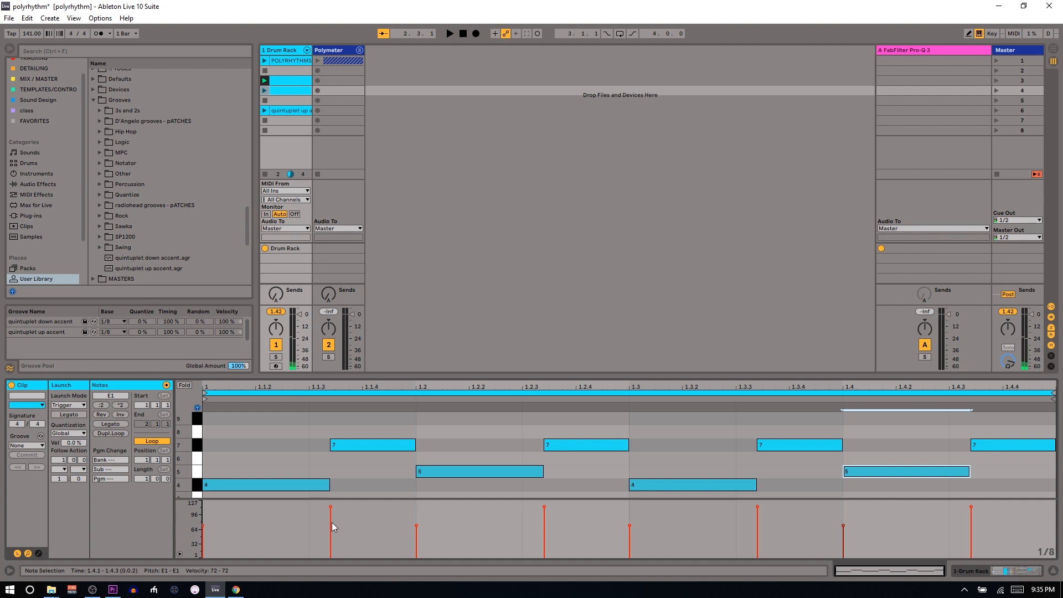
Move the off-beat note after beat 2 from row 7 to row 5, and play the clip in slot 4.
click(569, 449)
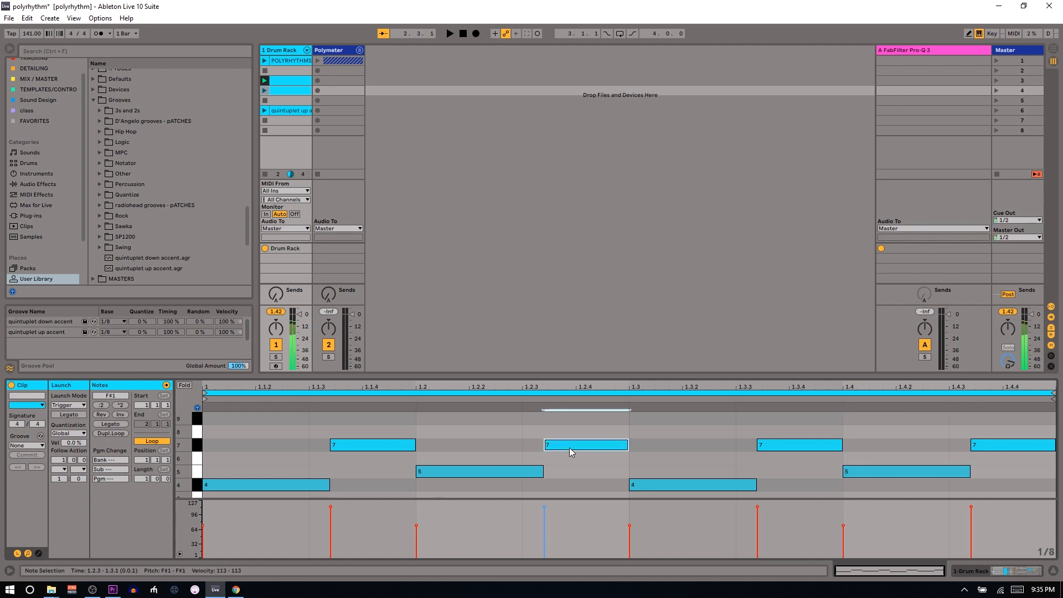
key(Down)
key(Down)
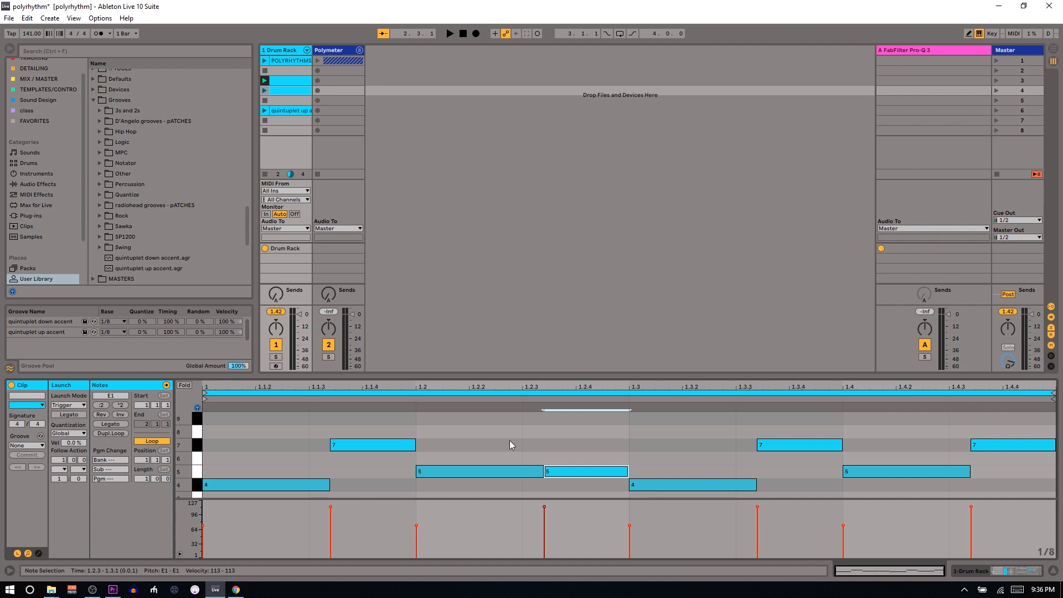
click(266, 90)
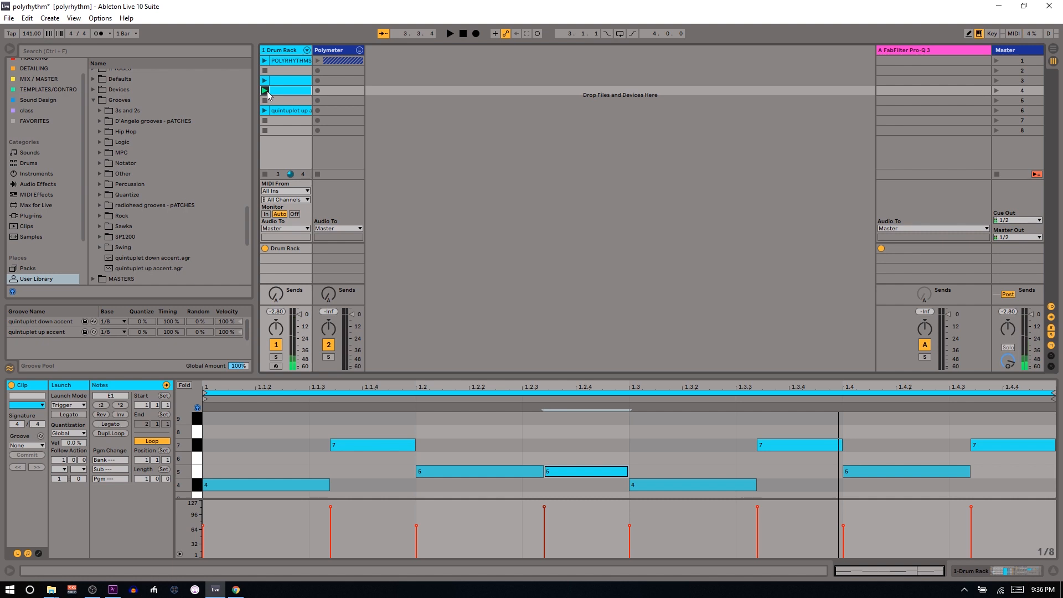
Assign the "quintuplet down accent" groove to the slot 4 clip, and try committing it before undoing the commit.
click(209, 321)
drag(179, 322, 180, 266)
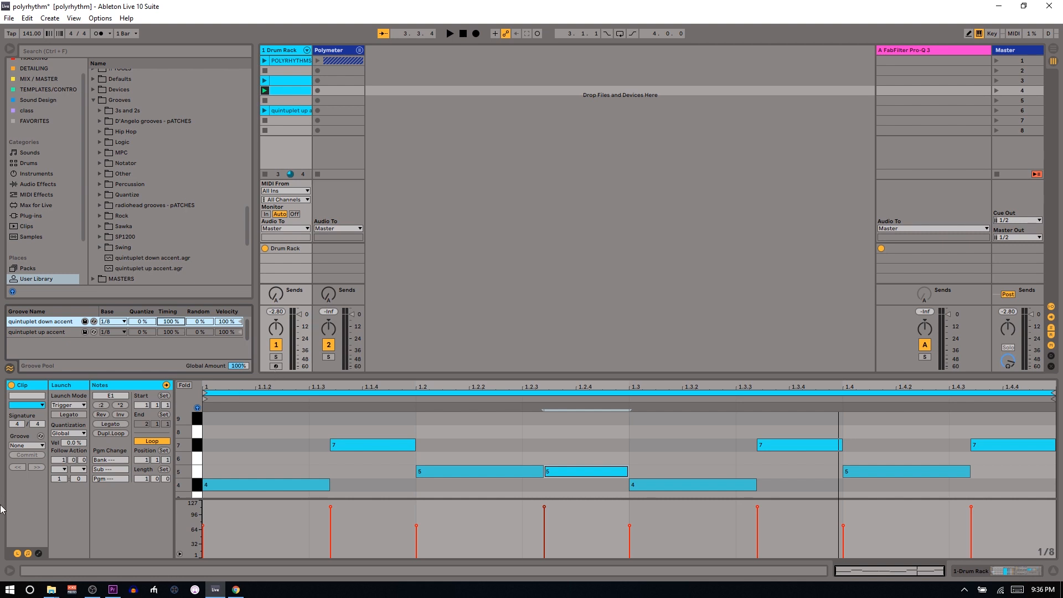
click(22, 446)
click(32, 461)
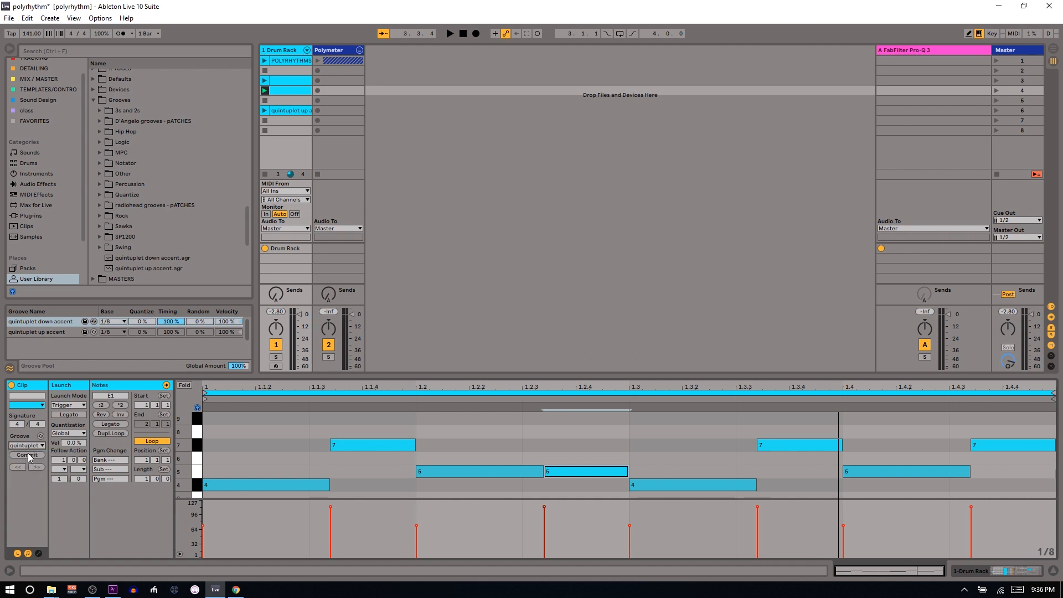
click(27, 453)
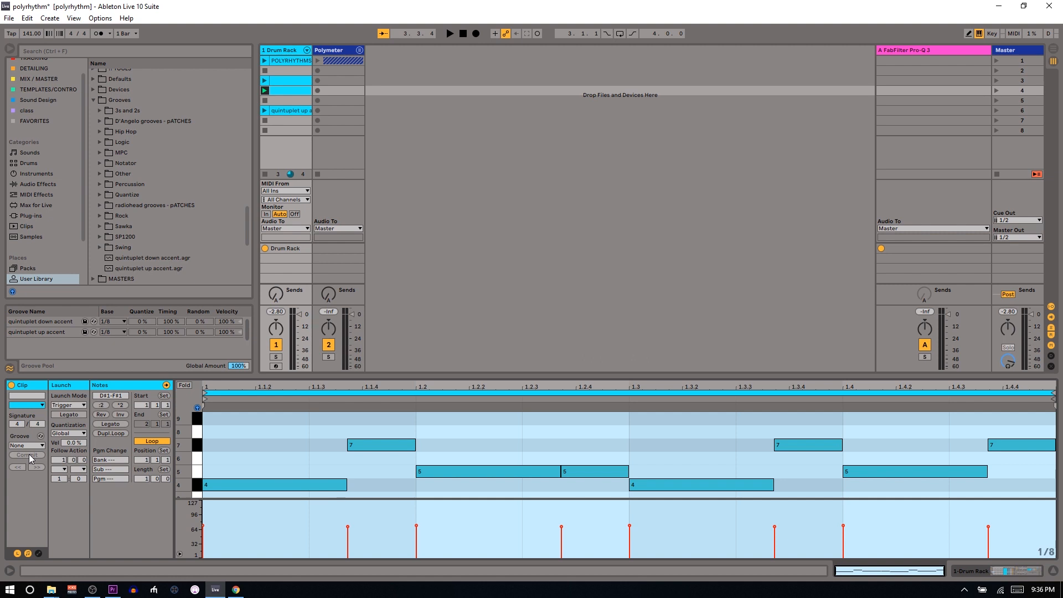
key(ctrl+z)
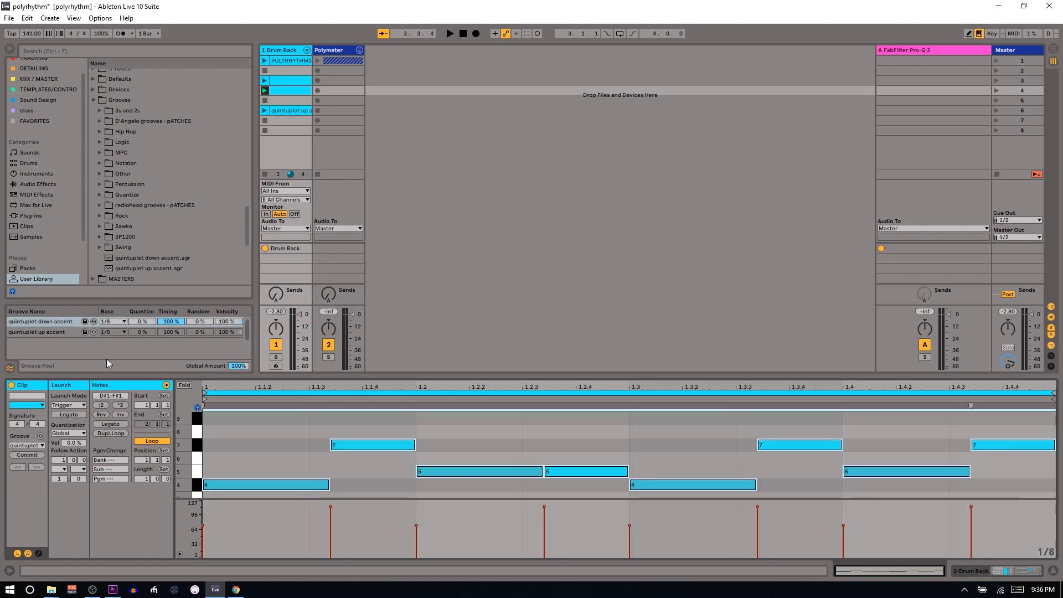
Set the down accent groove's Quantize to 100 % and commit it, toggling the commit to compare the notes before and after.
drag(140, 326, 139, 323)
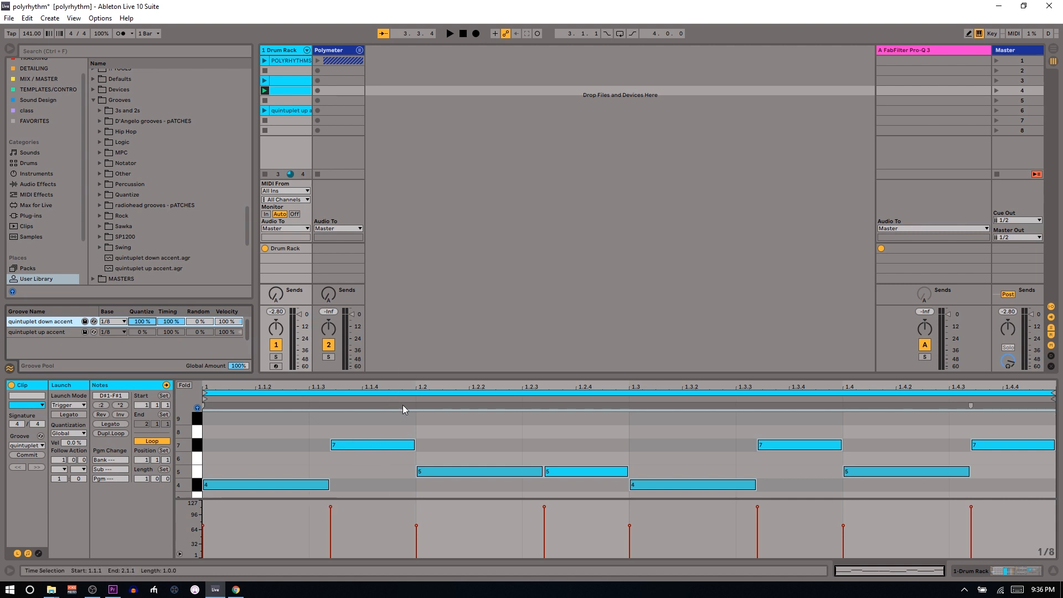
click(27, 455)
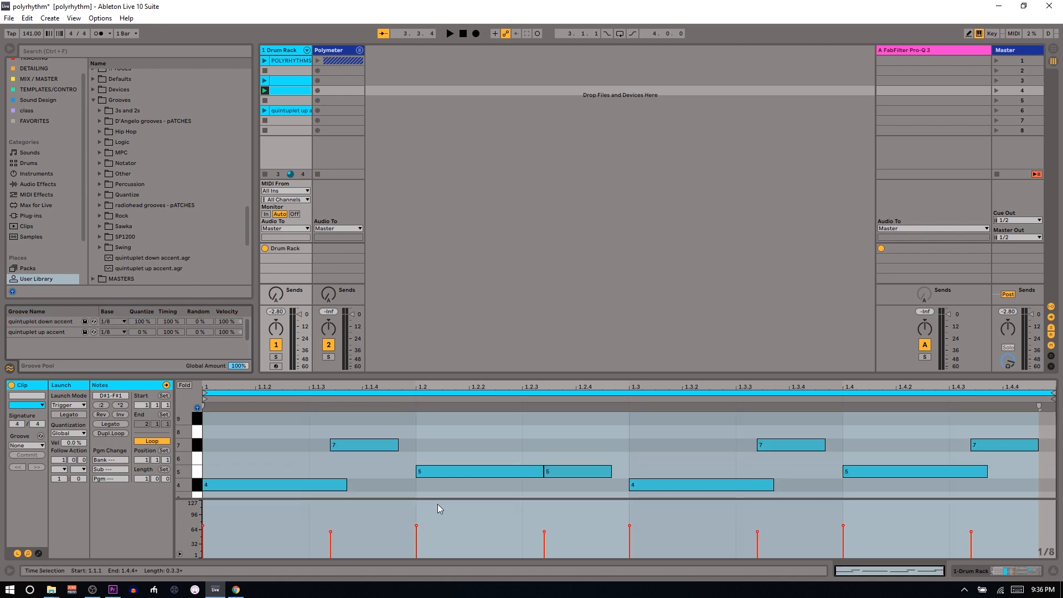
key(ctrl+z)
key(ctrl+y)
key(ctrl+z)
key(ctrl+y)
key(ctrl+z)
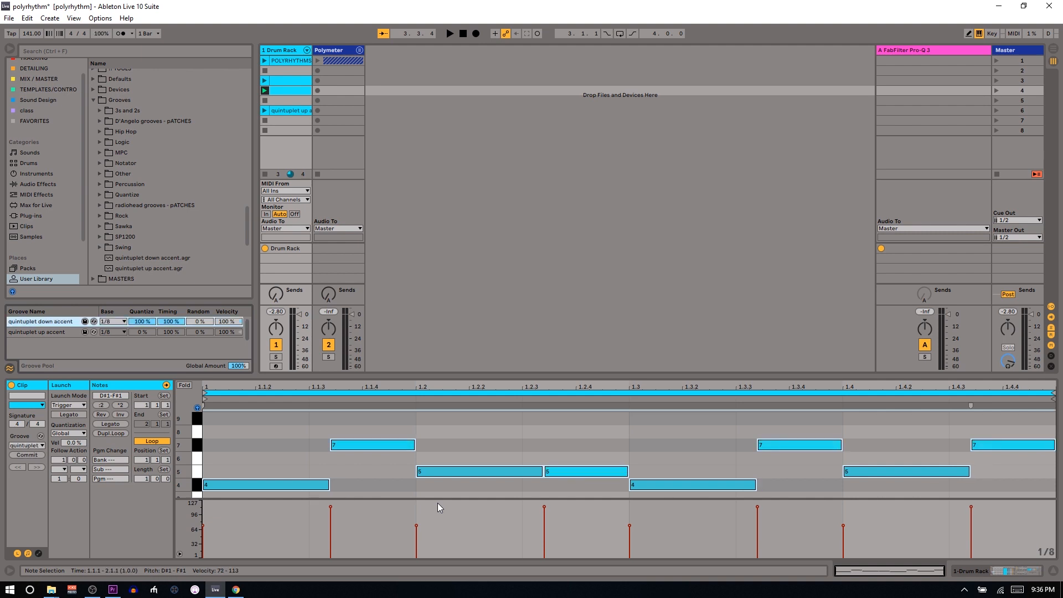
key(ctrl+y)
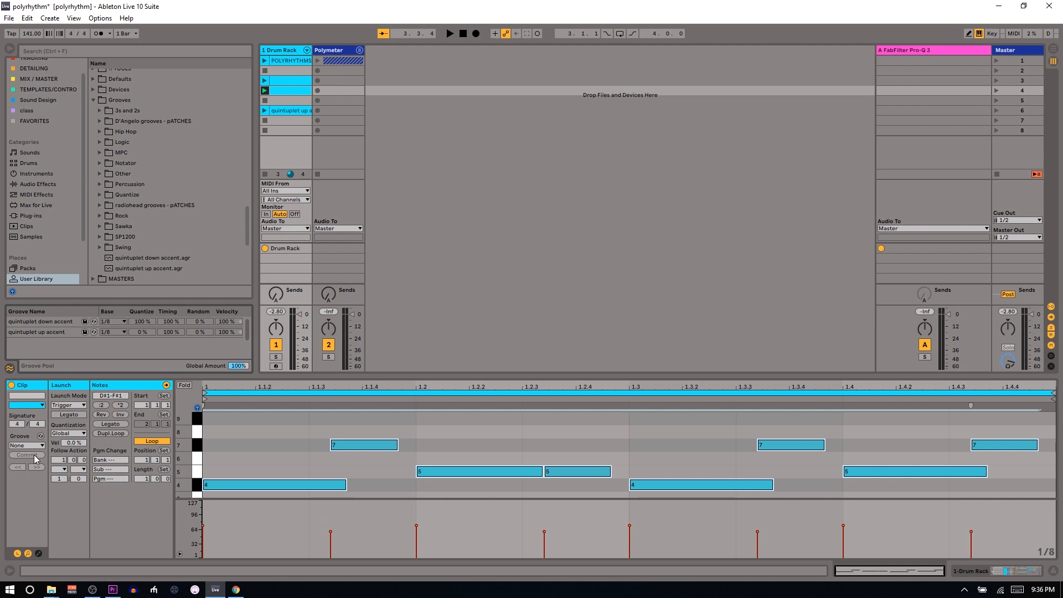
Reassign and commit the down accent groove a second time, and raise all velocities together until the downbeats reach 127.
key(ctrl+z)
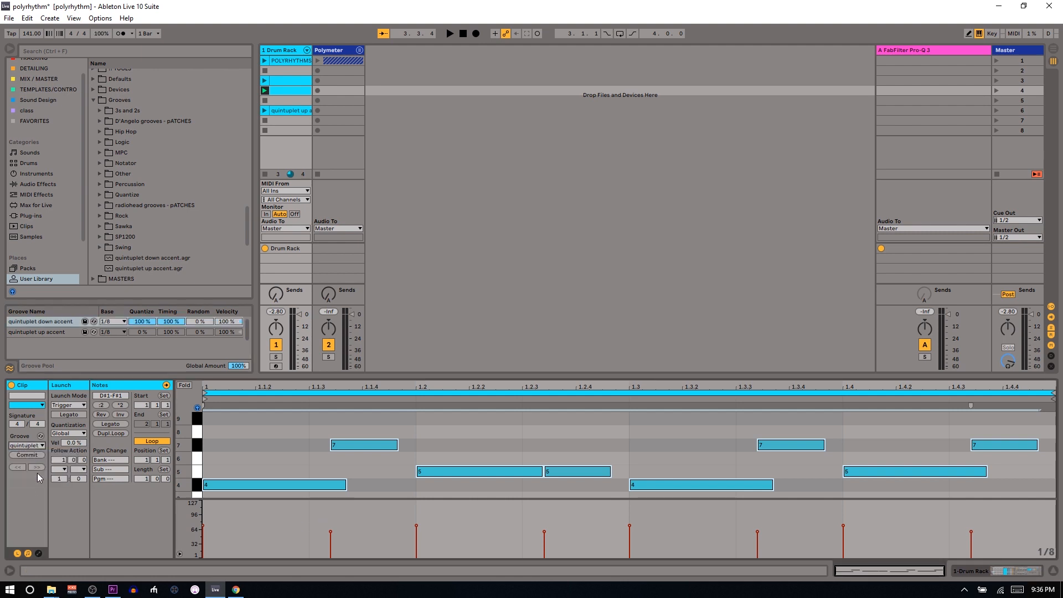
click(24, 455)
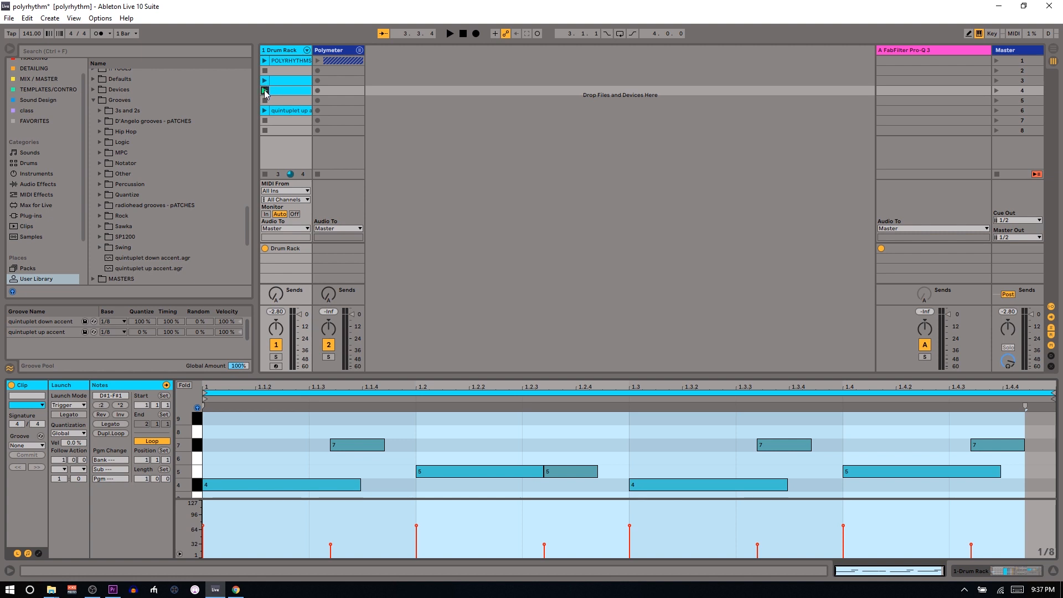
click(277, 535)
key(ctrl+a)
drag(205, 524, 204, 505)
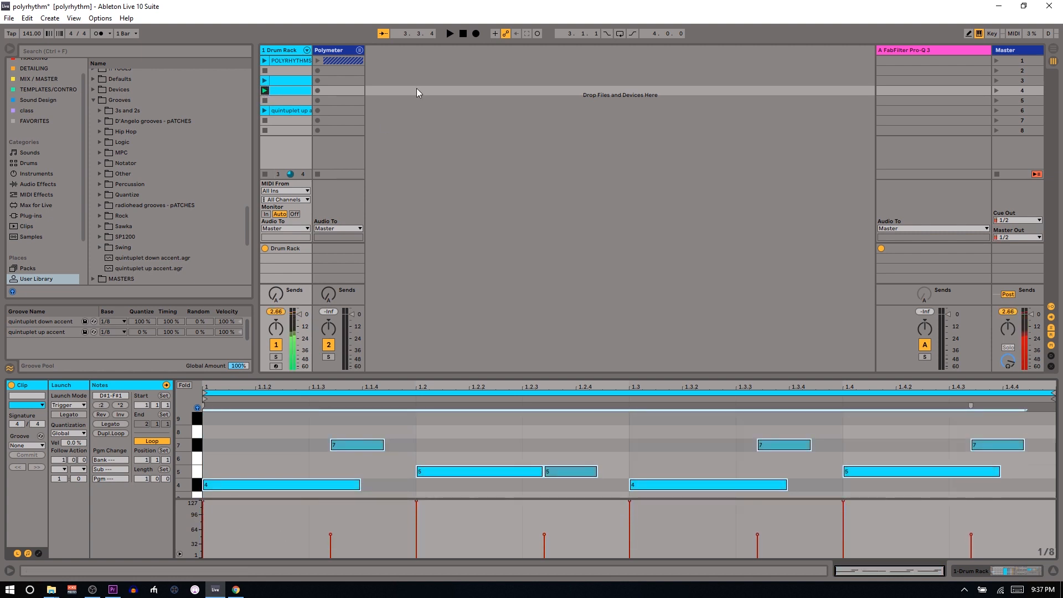
Copy the committed clip into slot 5, and revert the slot 4 clip to its uncommitted notes with groove Quantize at 0 %.
click(278, 91)
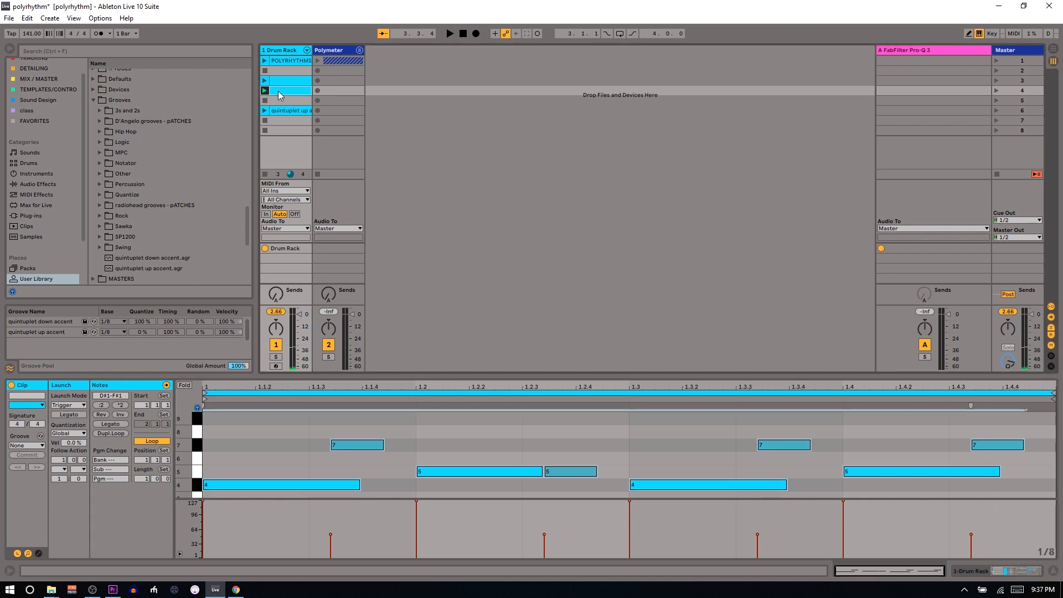
key(ctrl+z)
key(ctrl+z)
key(ctrl+z)
key(ctrl+z)
key(ctrl+z)
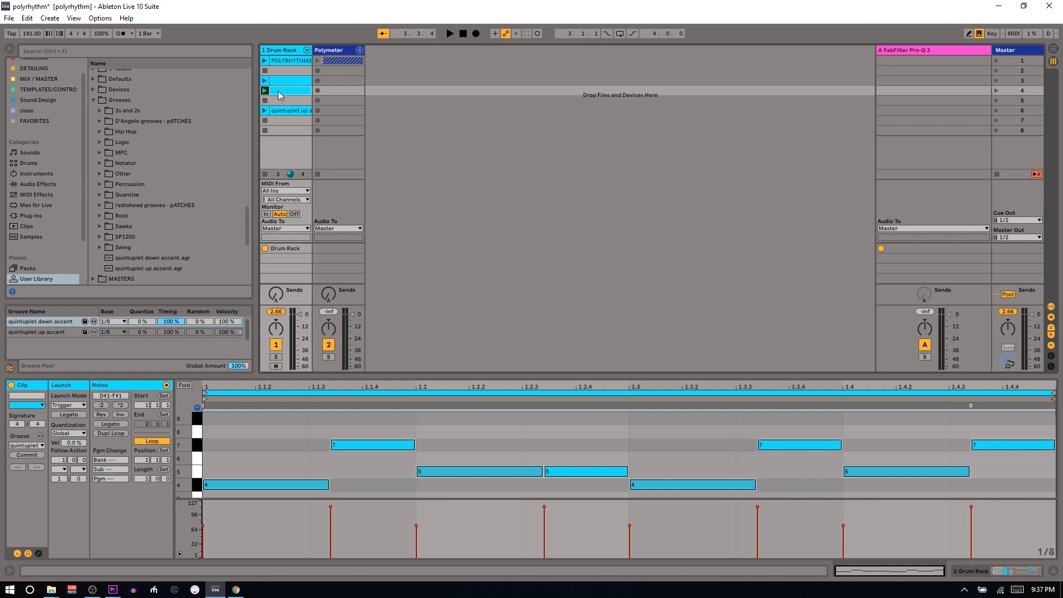
click(280, 101)
key(ctrl+v)
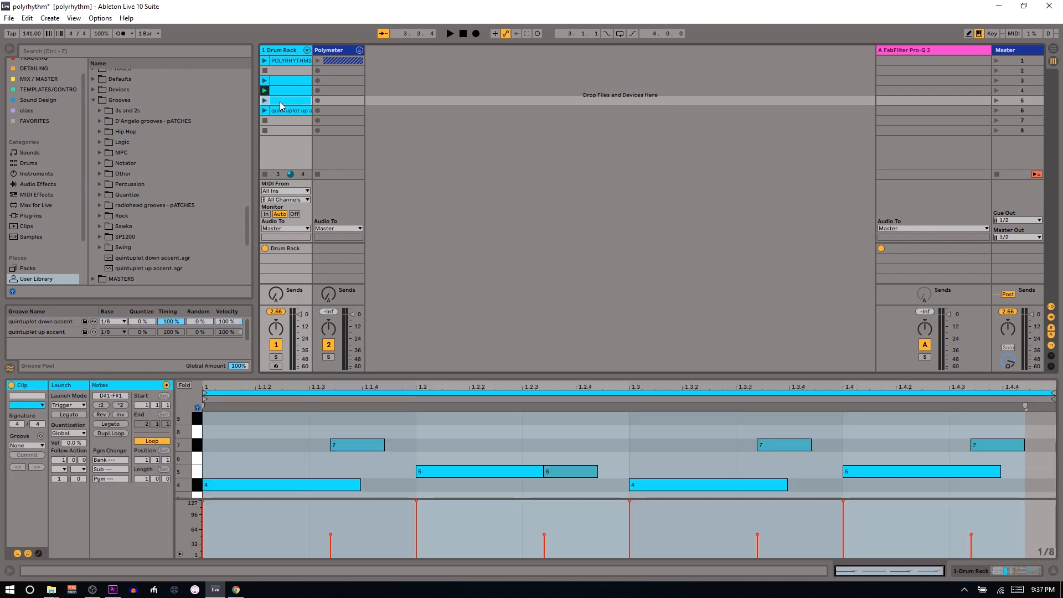
Play the committed clip in slot 5 and the uncommitted clip in slot 4 to compare them, and stop playback.
click(281, 91)
click(279, 97)
click(279, 93)
click(271, 98)
click(265, 101)
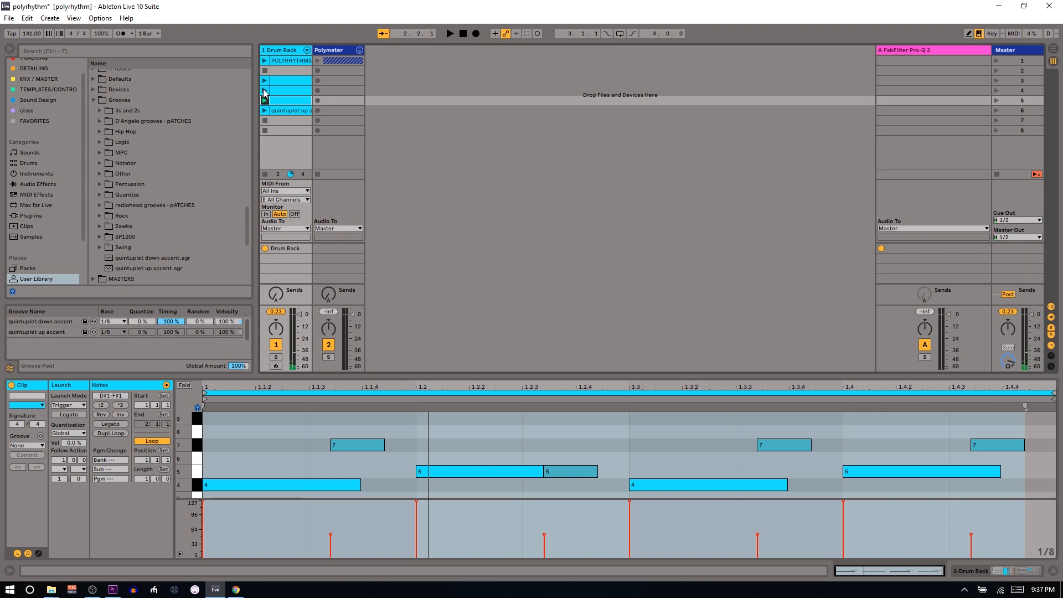
click(264, 91)
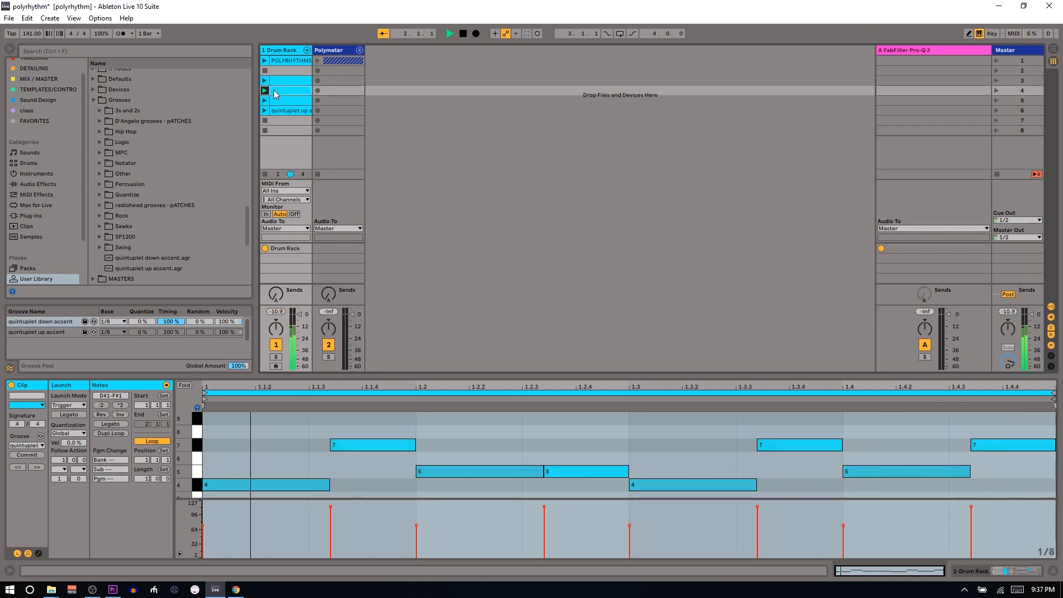
key(space)
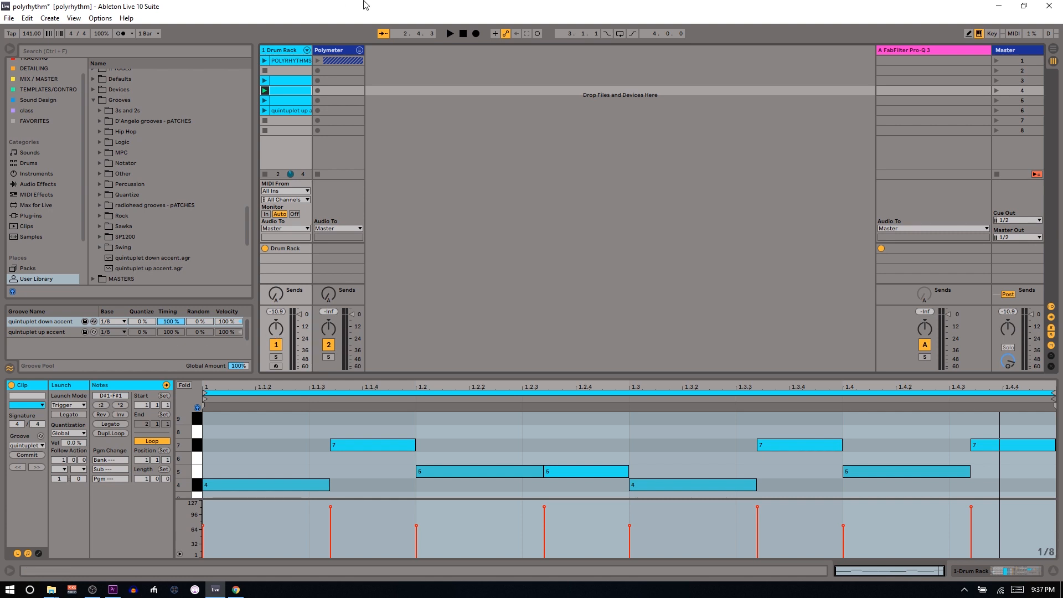
Delete the Drum Rack track's clips in slots 2 to 7, keeping only the POLYRHYTHMS clip.
shift+click(287, 71)
key(Delete)
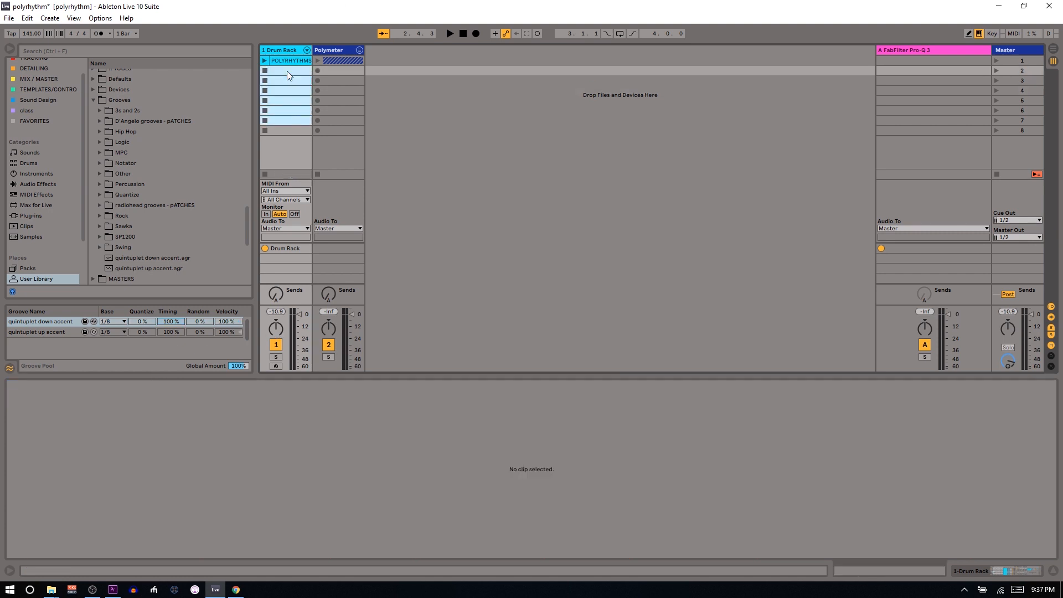
Examine the lowest rows of the POLYRHYTHMS clip, select the first note in row 5, and show the Drum Rack devices.
click(285, 62)
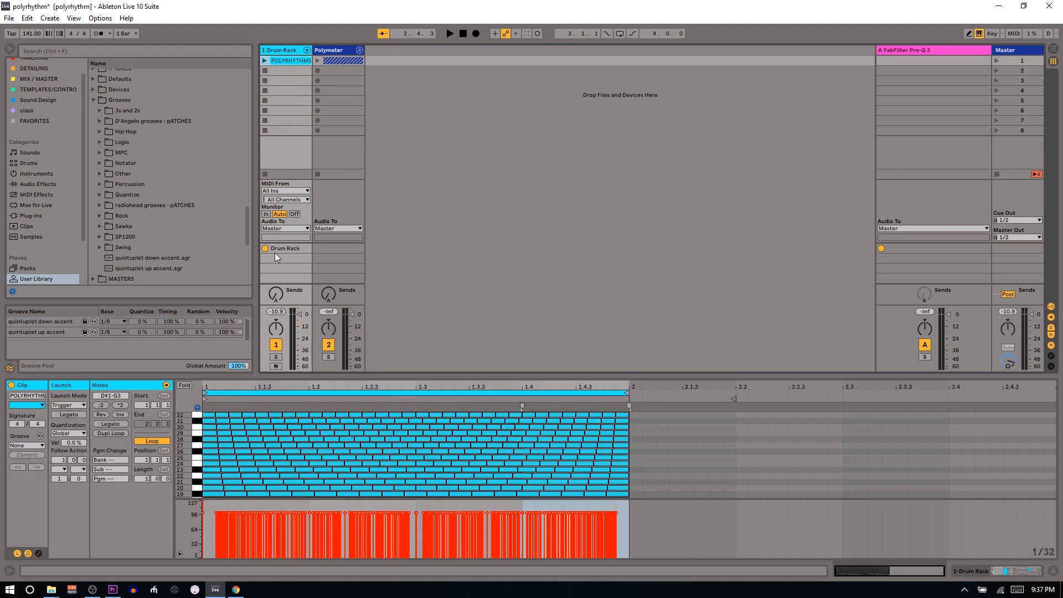
scroll(242, 428, down, 4)
scroll(243, 428, down, 1)
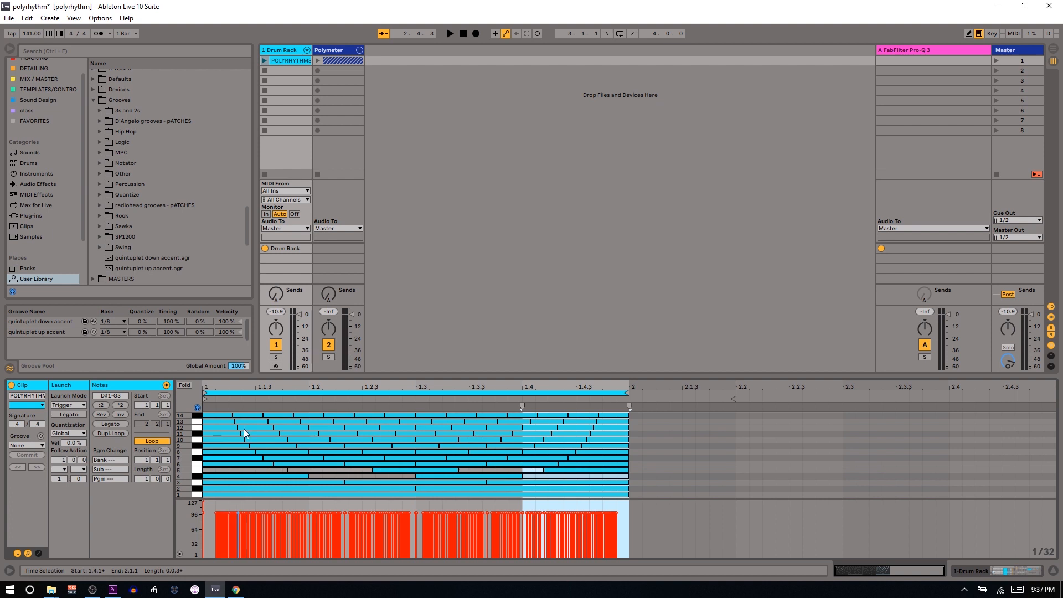
click(255, 471)
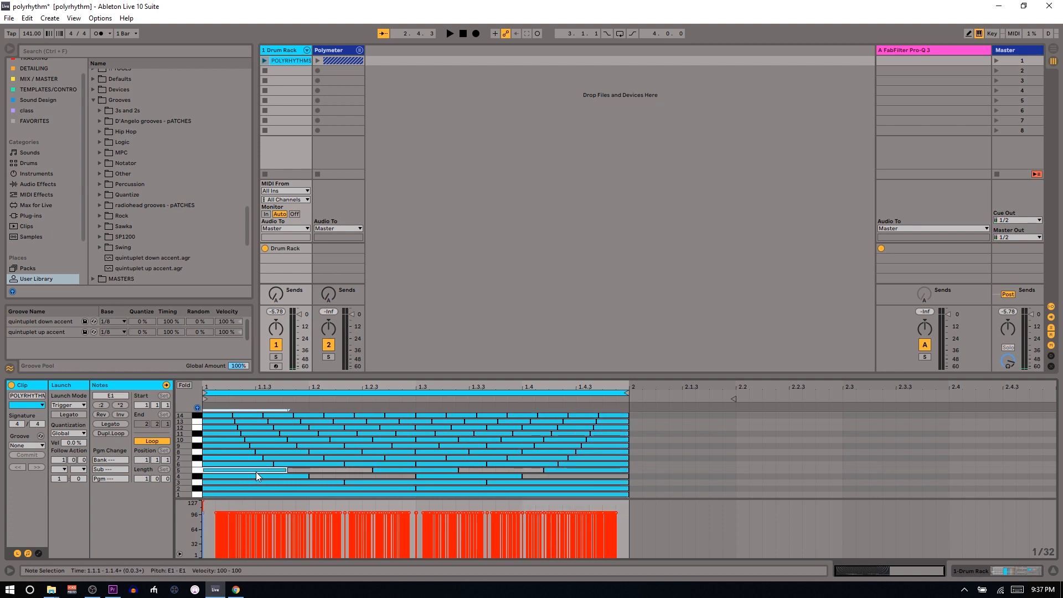
key(shift+Tab)
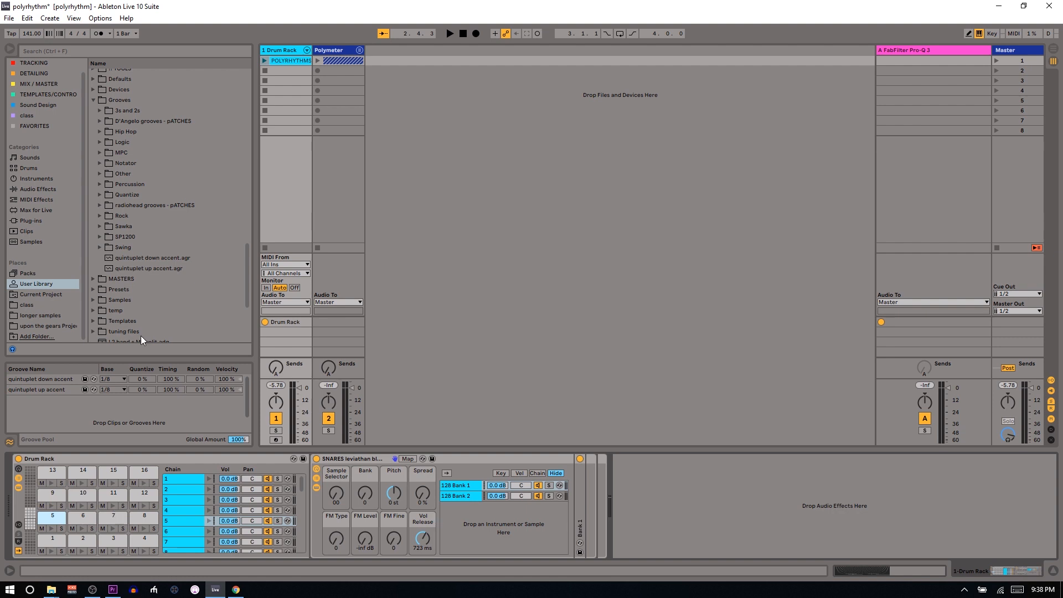
Unfold the Polymeter group and audition its first row of clips, leaving the group track selected.
click(326, 51)
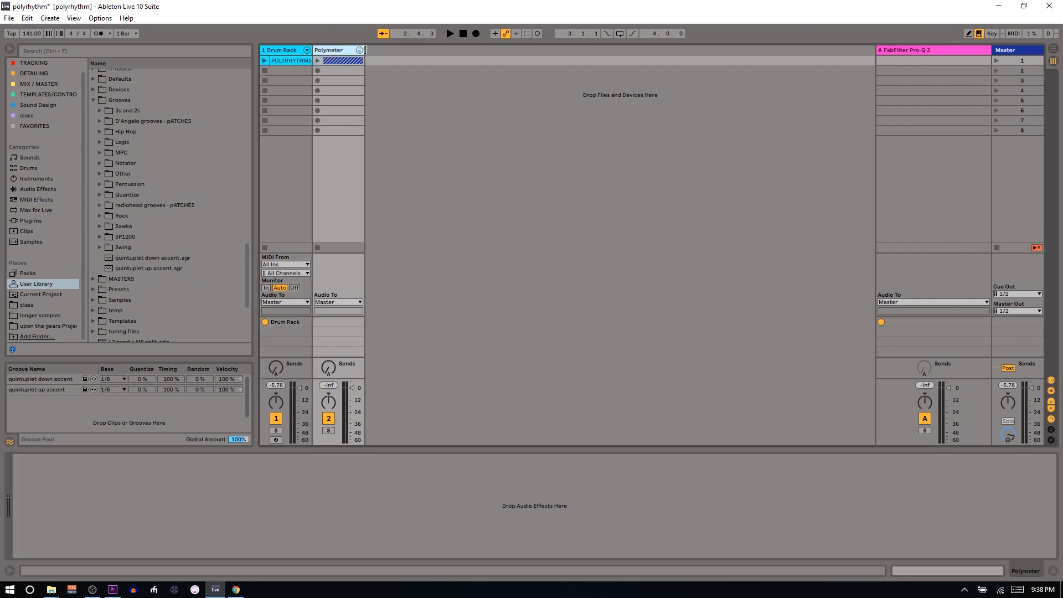
click(360, 51)
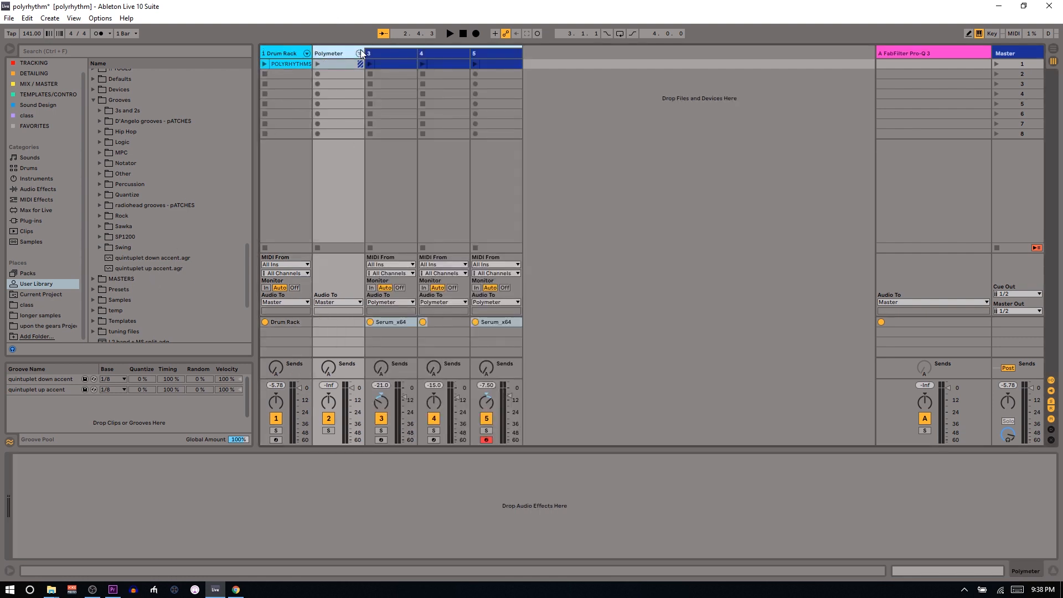
click(316, 64)
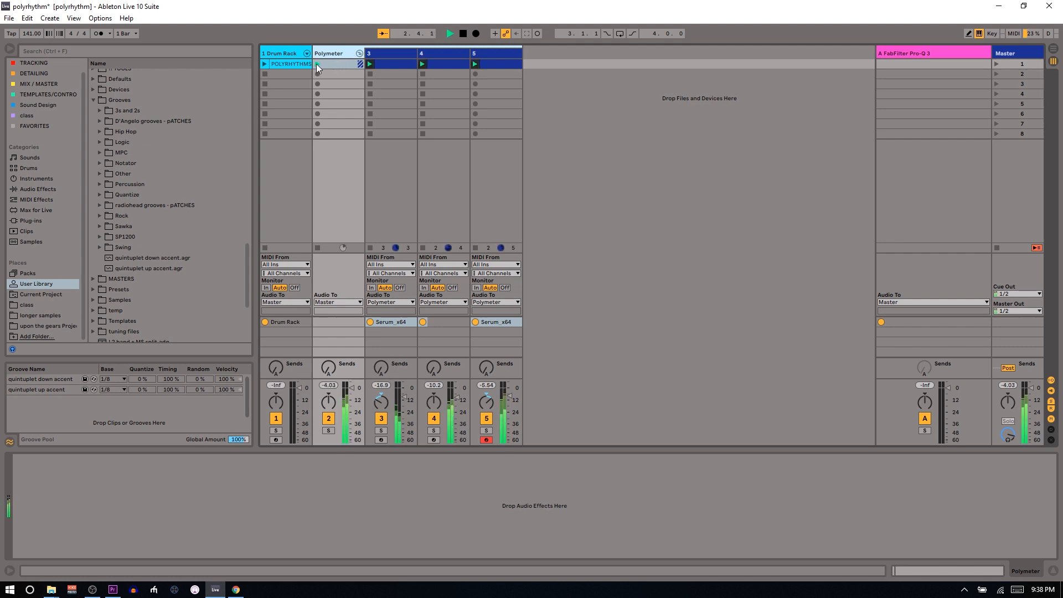
click(317, 248)
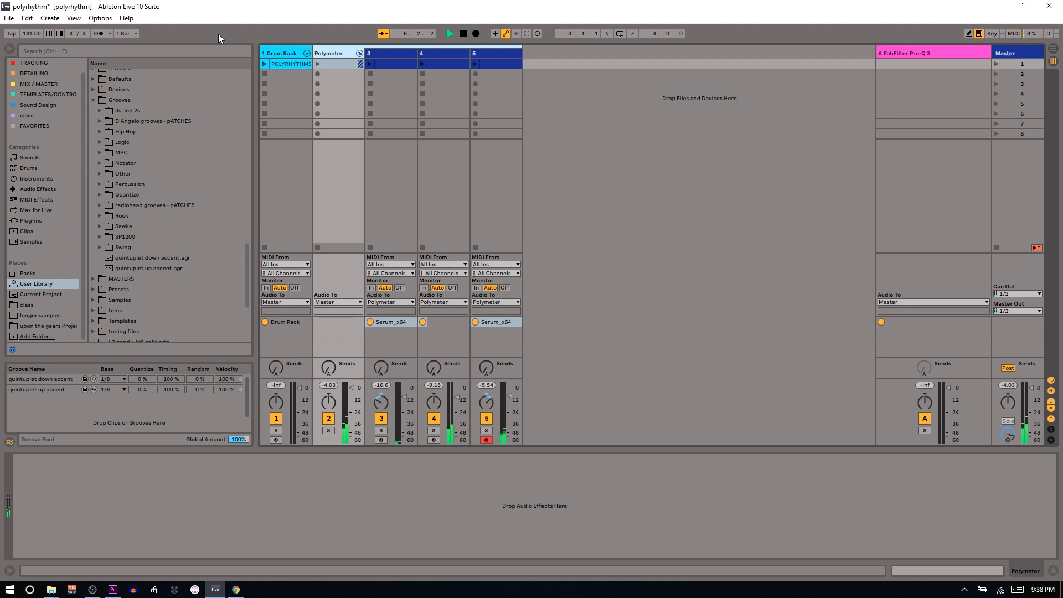
click(299, 63)
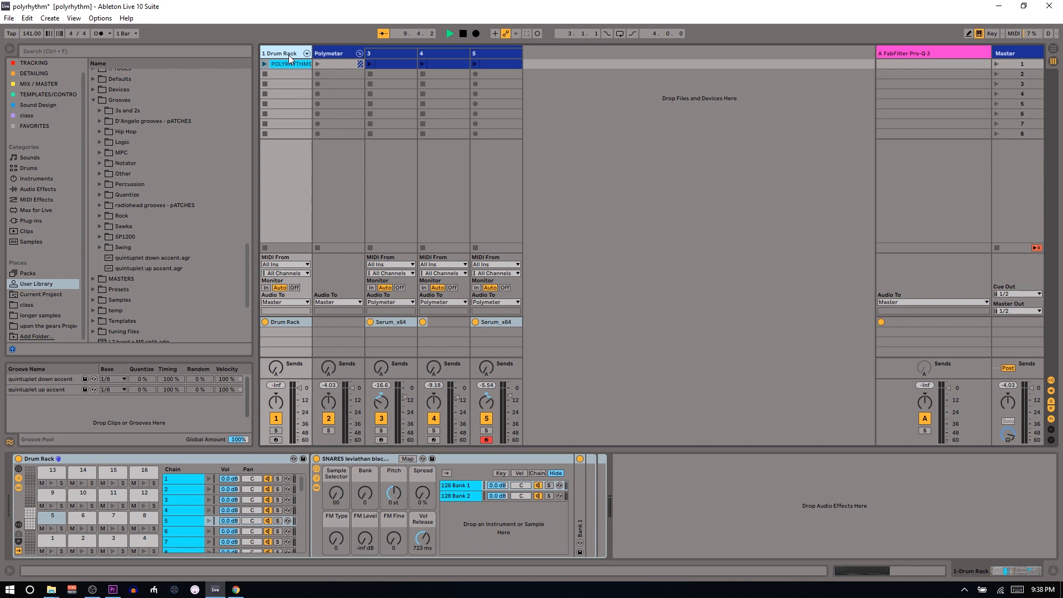
click(344, 52)
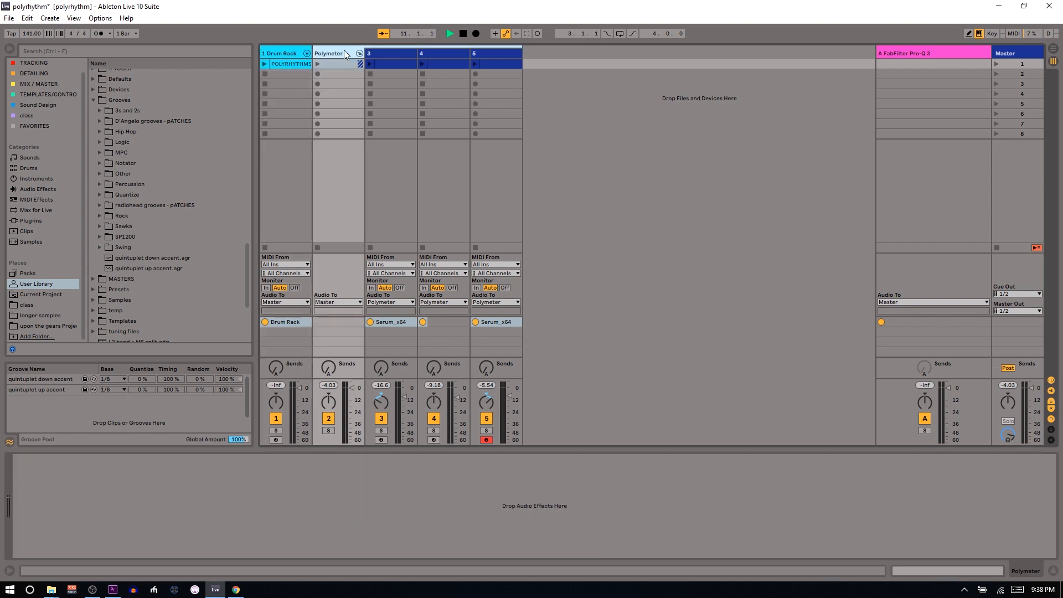